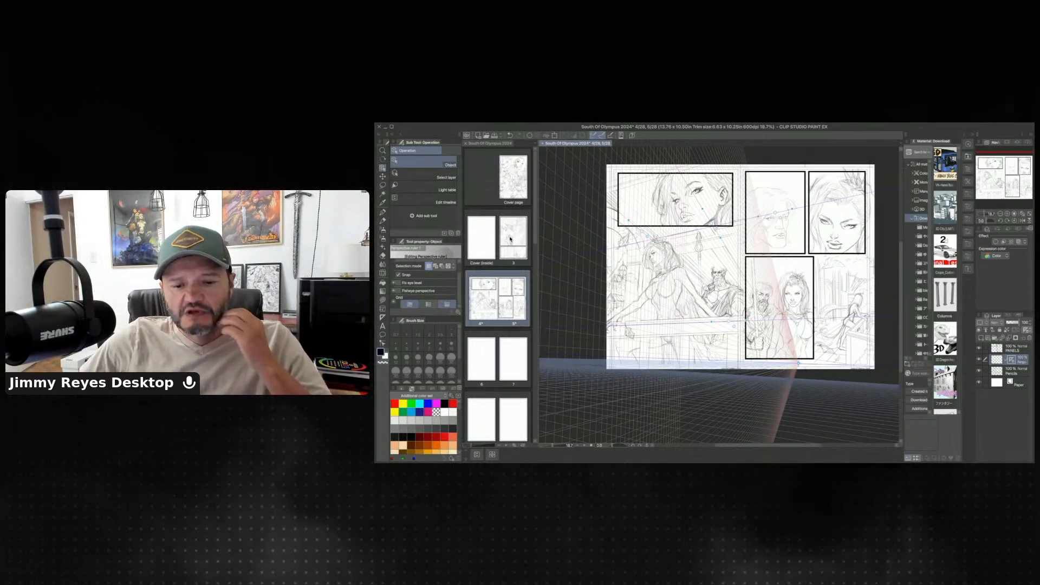
# - Open page 3 for a look at its pencils, and return to the spread of pages 4 and 5
pyautogui.click(511, 239)
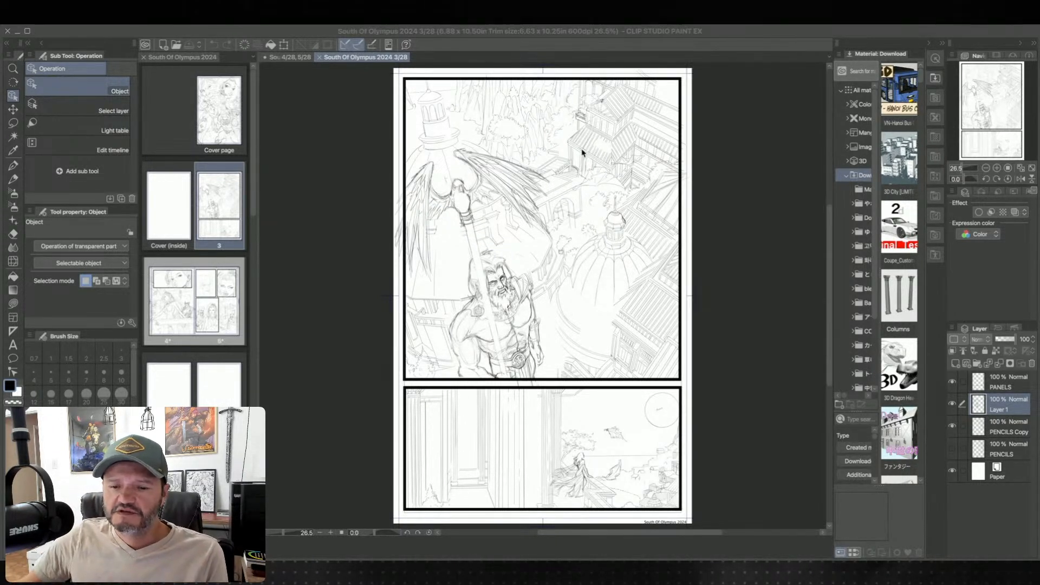
pyautogui.click(319, 57)
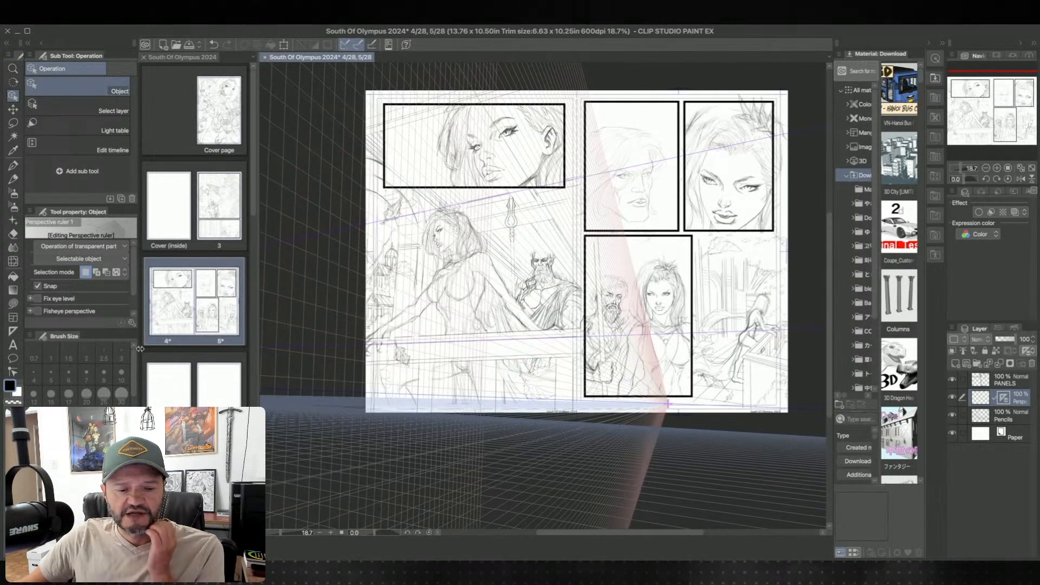
# - Turn off all grid planes of the perspective ruler on the spread
pyautogui.scroll(-2, 133, 303)
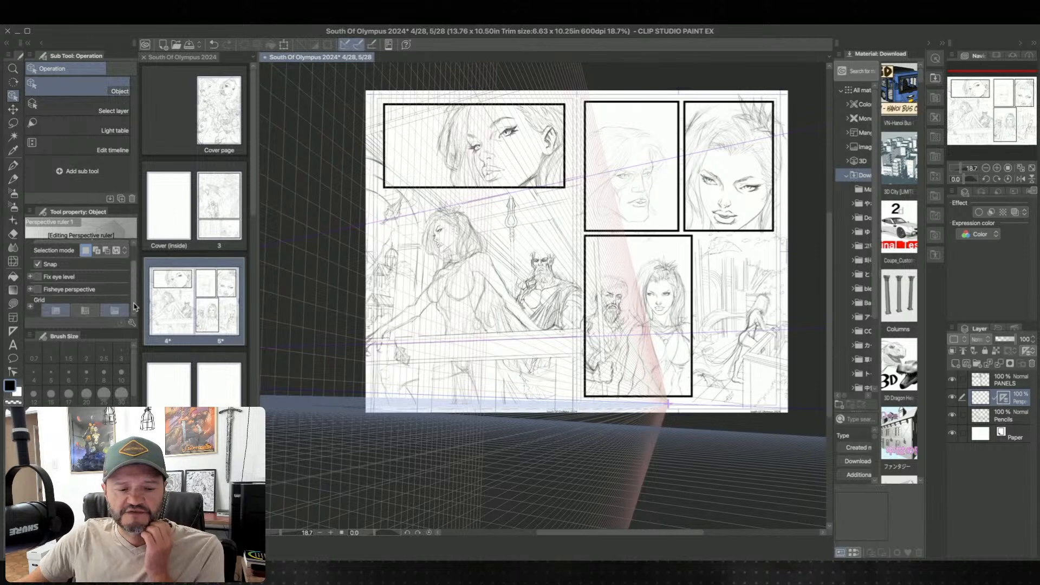
pyautogui.click(57, 309)
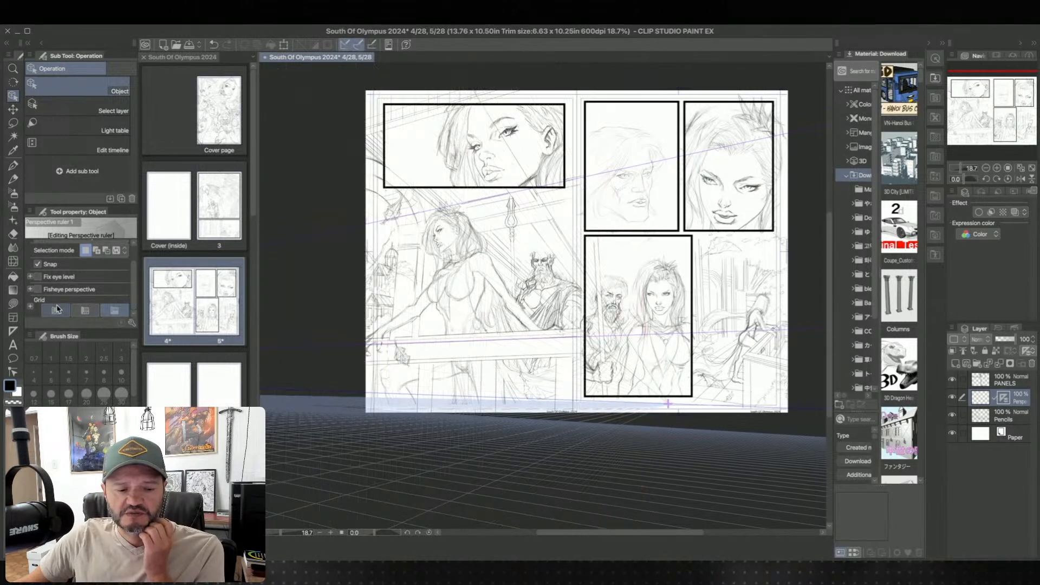
pyautogui.click(119, 310)
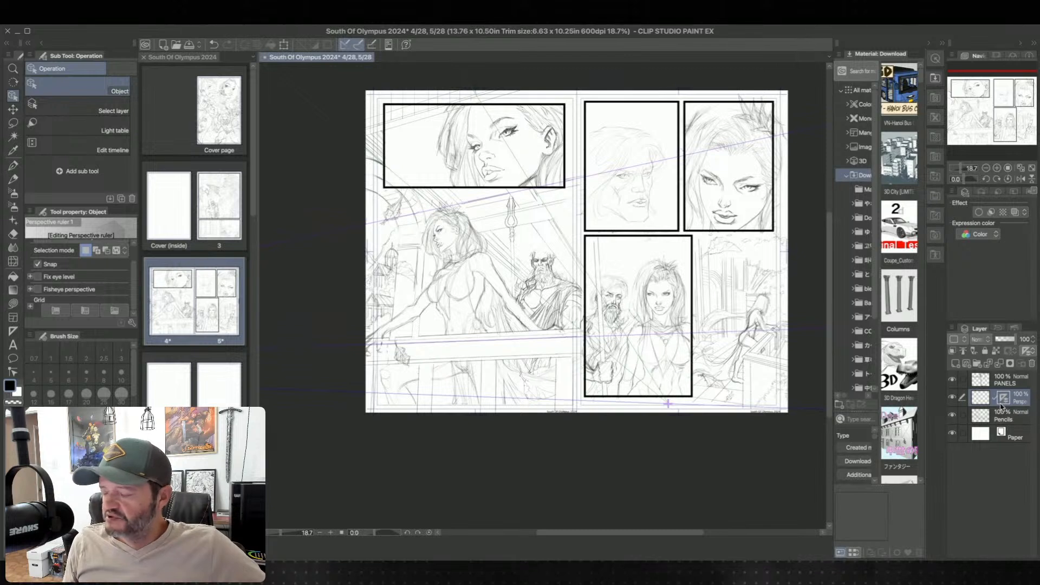
# - Hide the perspective ruler layer to examine the pencilled panels without guides, and show the layer again
pyautogui.click(957, 399)
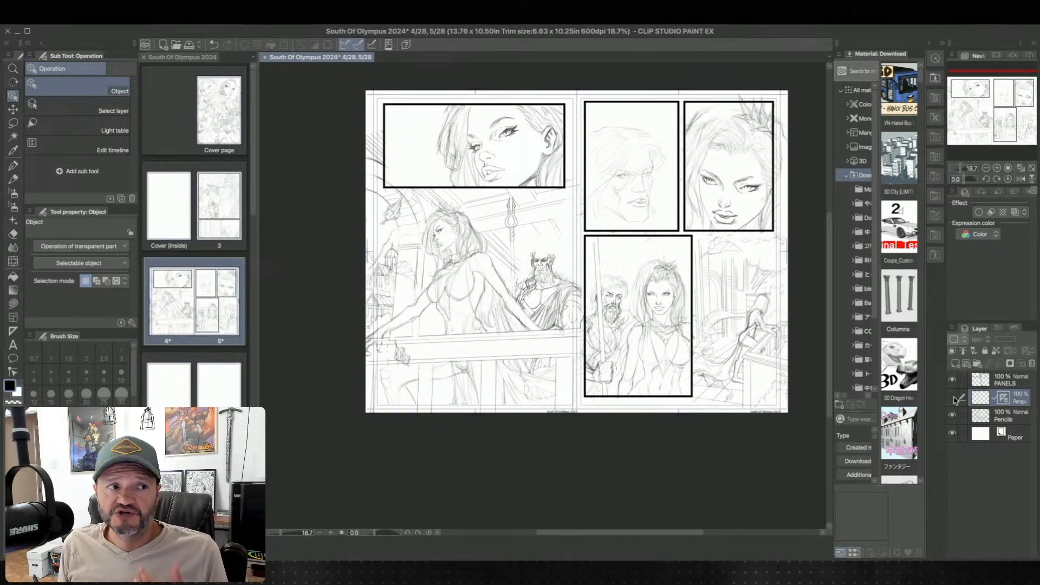
pyautogui.scroll(3, 587, 395)
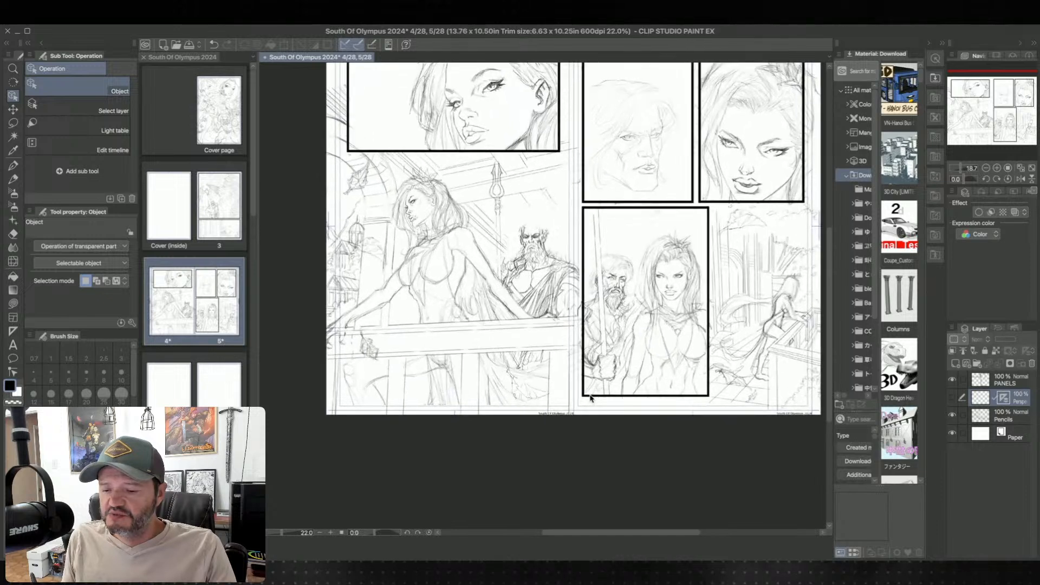
pyautogui.moveTo(600, 351); pyautogui.dragTo(612, 396)
pyautogui.moveTo(647, 443); pyautogui.dragTo(642, 431)
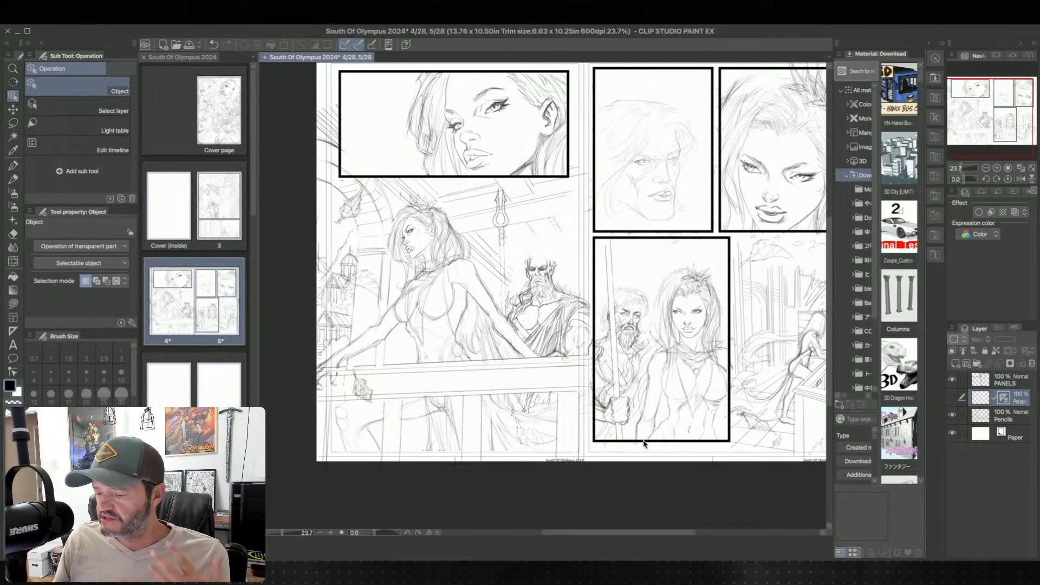
pyautogui.click(953, 398)
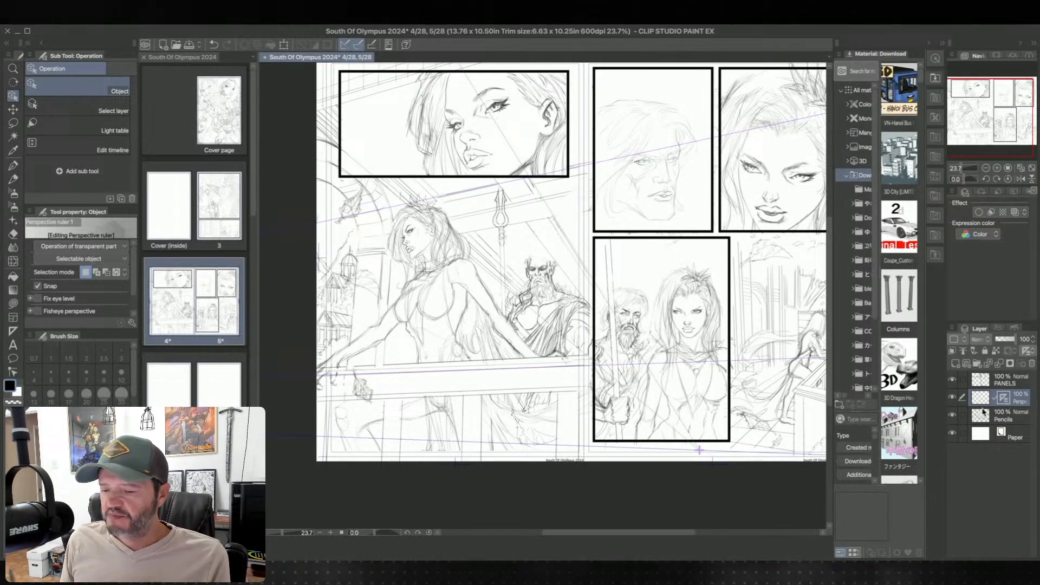
# - Try HB pencil strokes snapped to the perspective ruler on the large balcony panel, and undo them
pyautogui.click(13, 178)
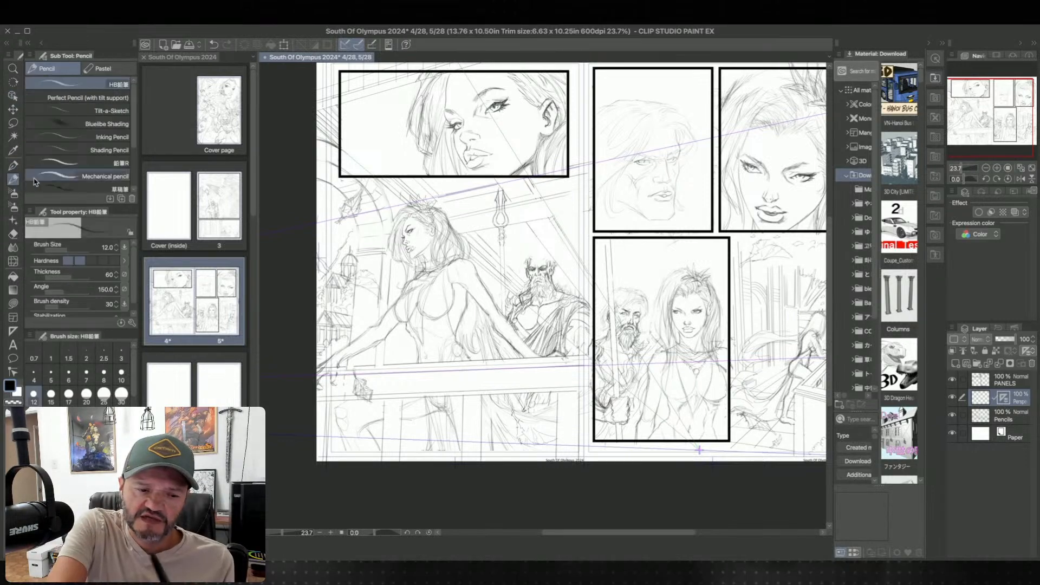
pyautogui.hotkey('ctrl', '+')
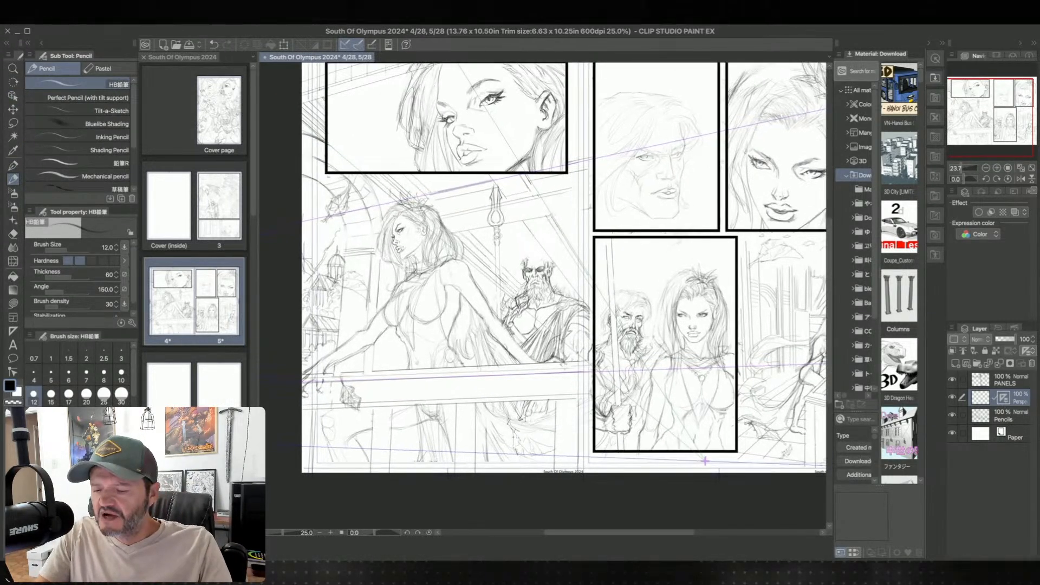
pyautogui.moveTo(631, 308); pyautogui.dragTo(555, 324)
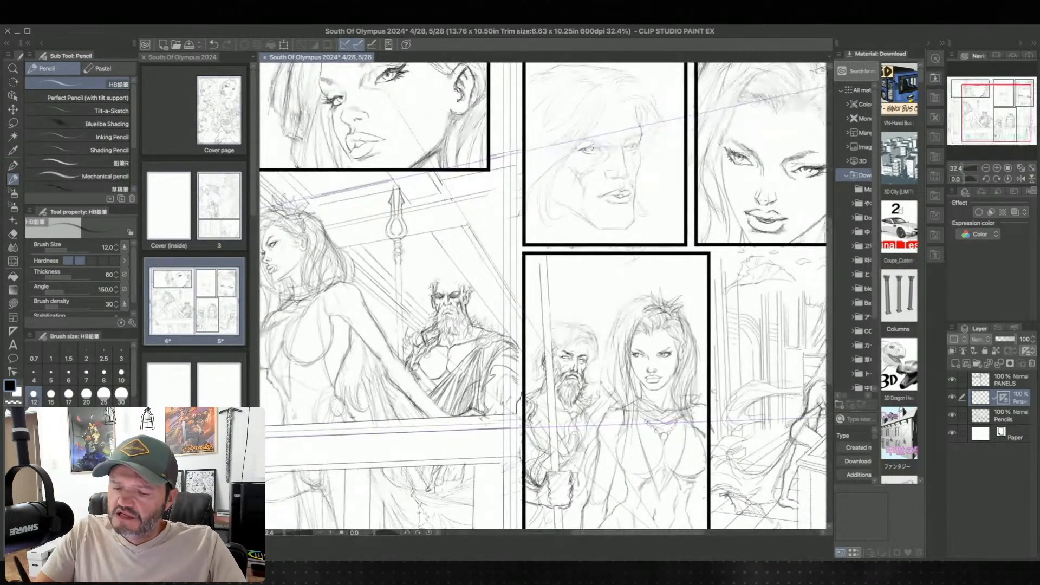
pyautogui.hotkey('ctrl', 'z')
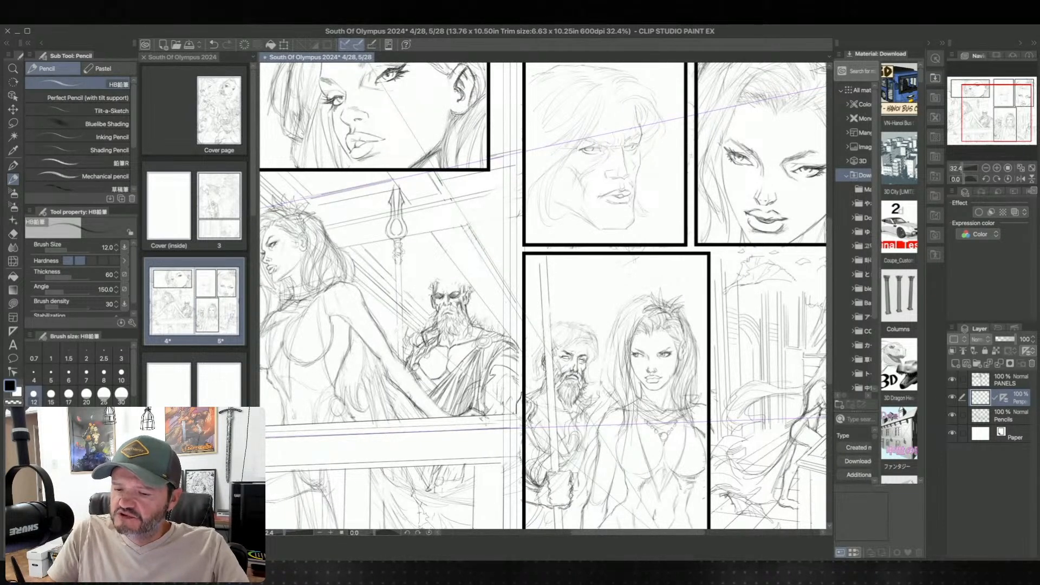
pyautogui.scroll(2, 693, 399)
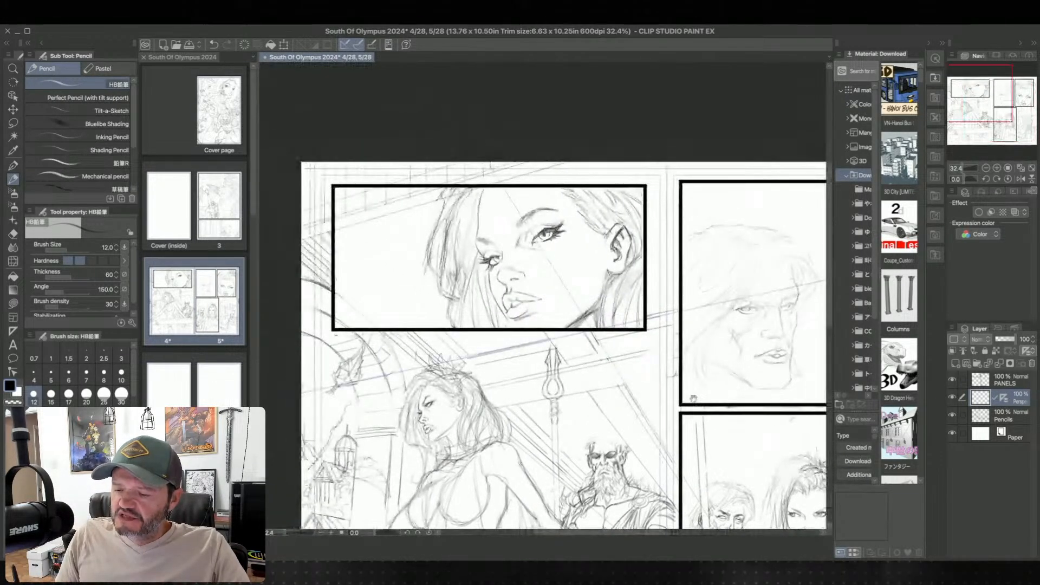
pyautogui.moveTo(693, 398); pyautogui.dragTo(614, 265)
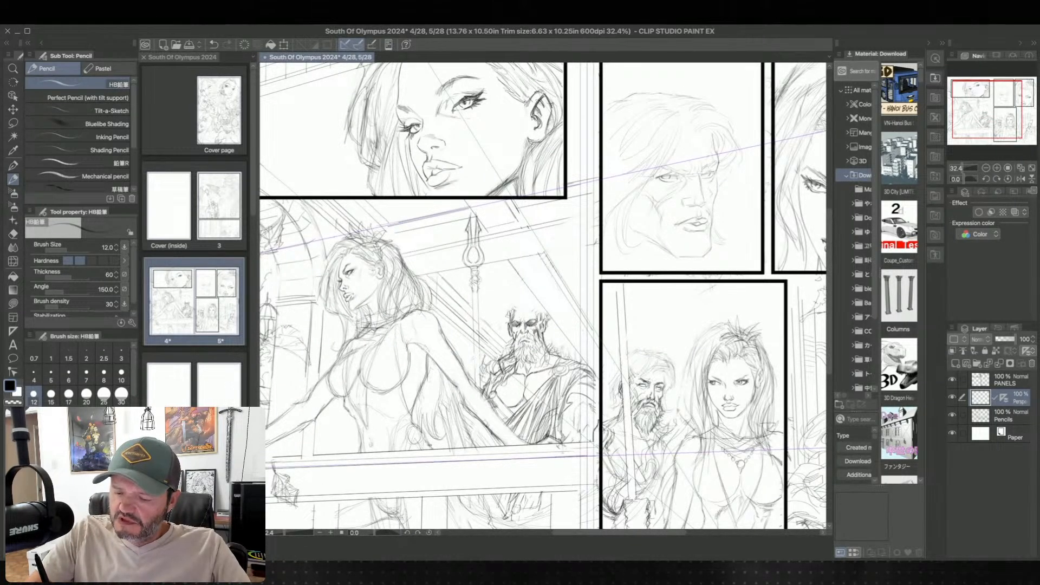
pyautogui.hotkey('ctrl', 'z')
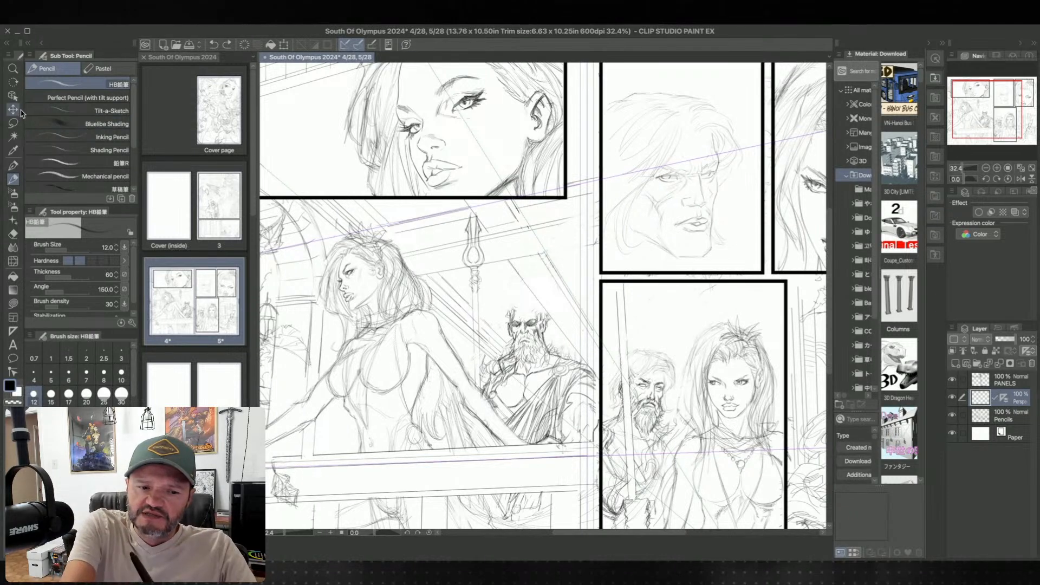
pyautogui.press('k')
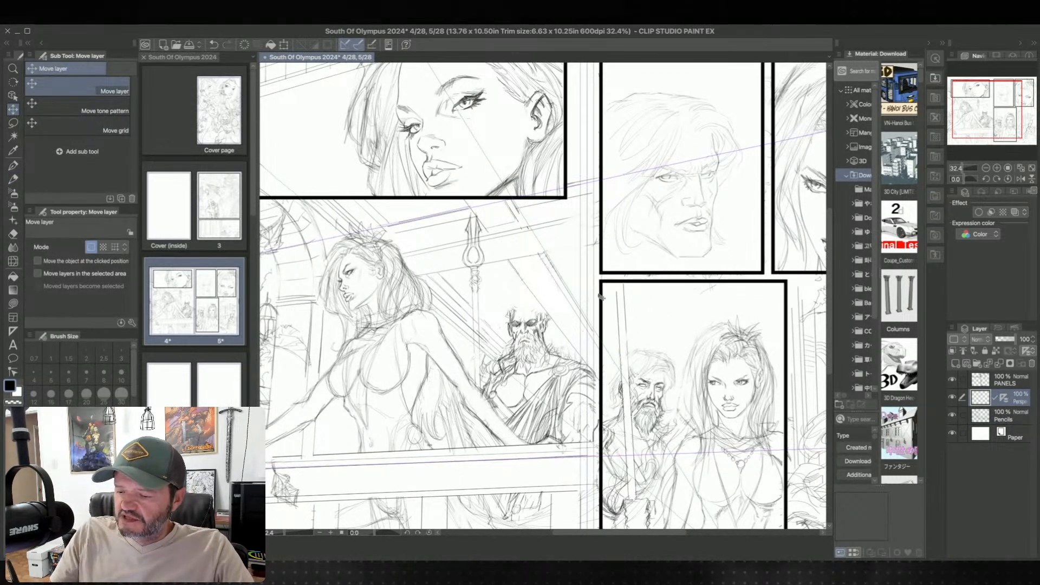
pyautogui.hscroll(2, 637, 368)
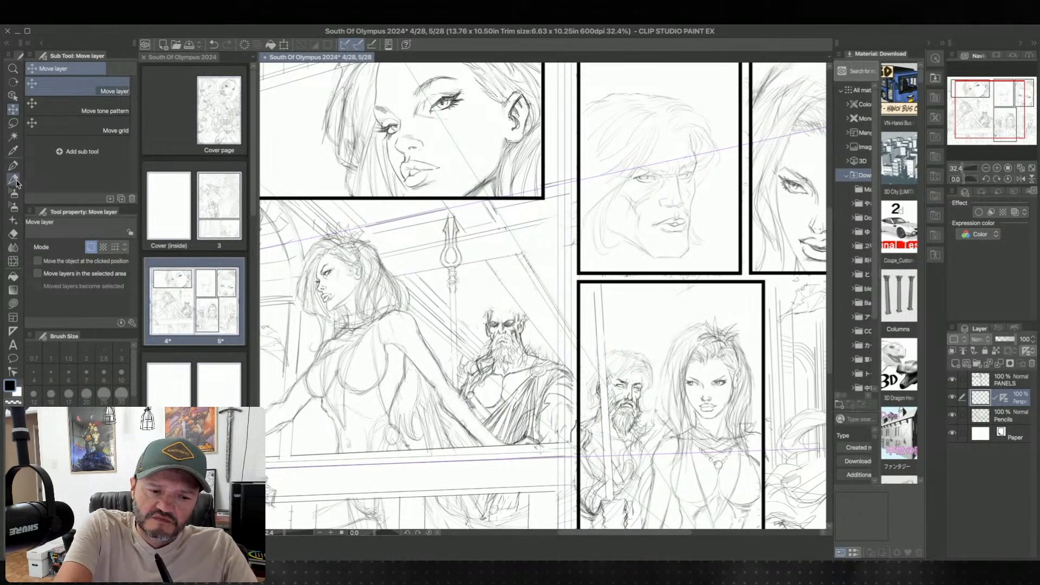
pyautogui.click(13, 179)
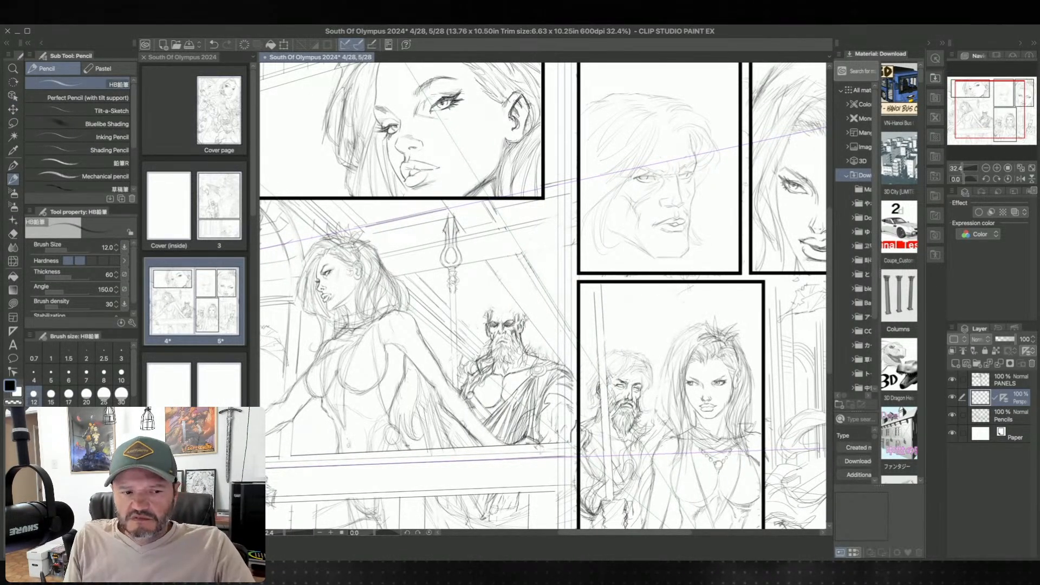
# - Rotate the canvas to 35 degrees to examine the balcony panel's beams along the perspective guides
pyautogui.moveTo(473, 202); pyautogui.dragTo(435, 270)
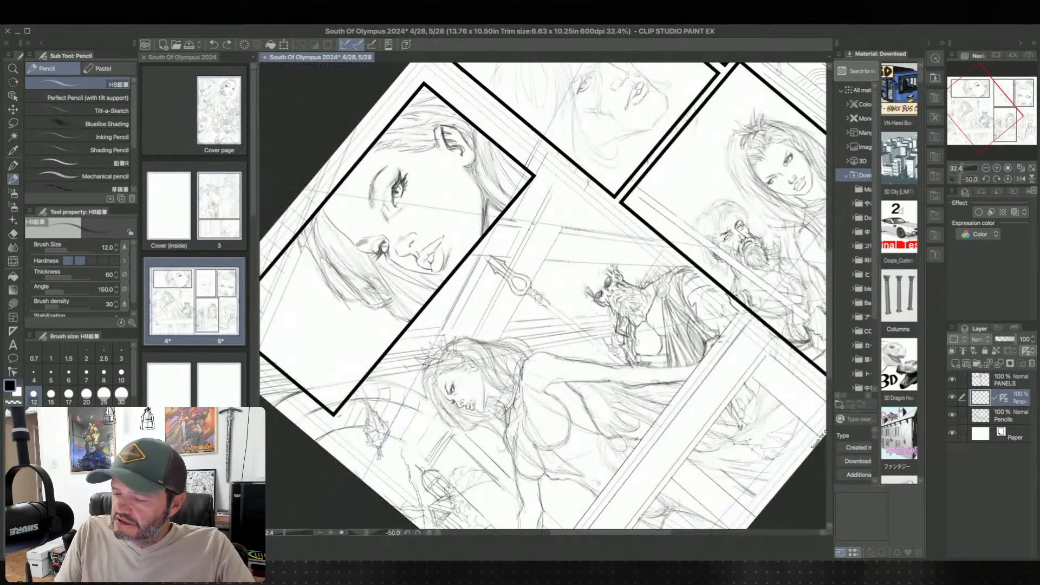
pyautogui.moveTo(580, 198); pyautogui.dragTo(558, 239)
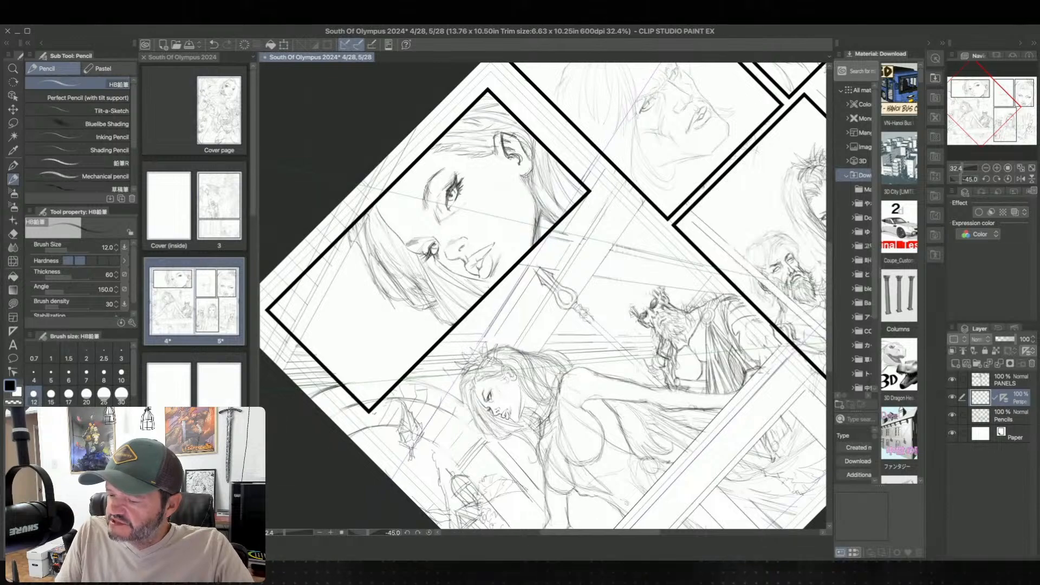
pyautogui.moveTo(575, 357); pyautogui.dragTo(553, 346)
pyautogui.press('^')
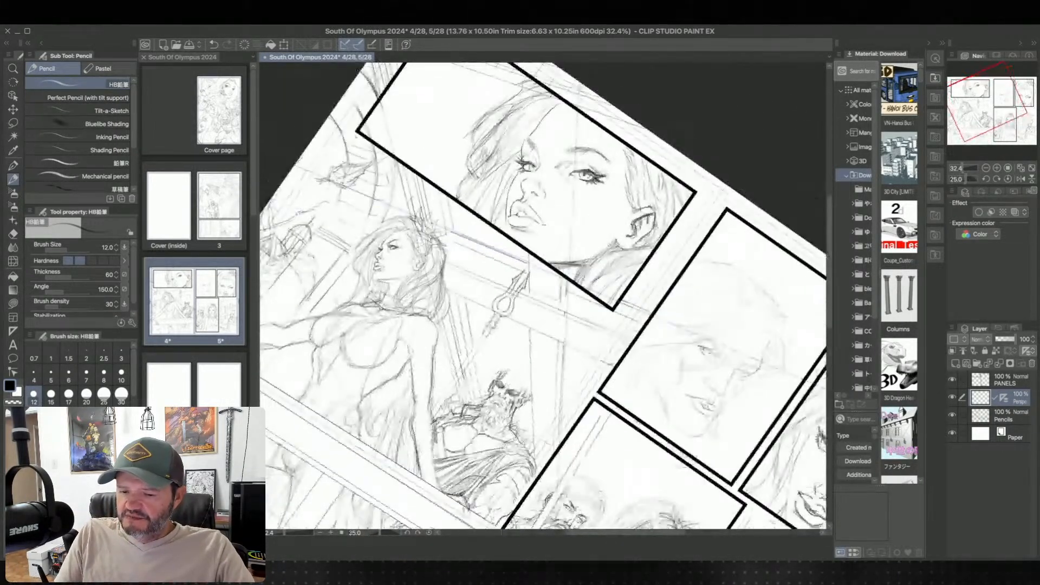
pyautogui.scroll(3, 541, 298)
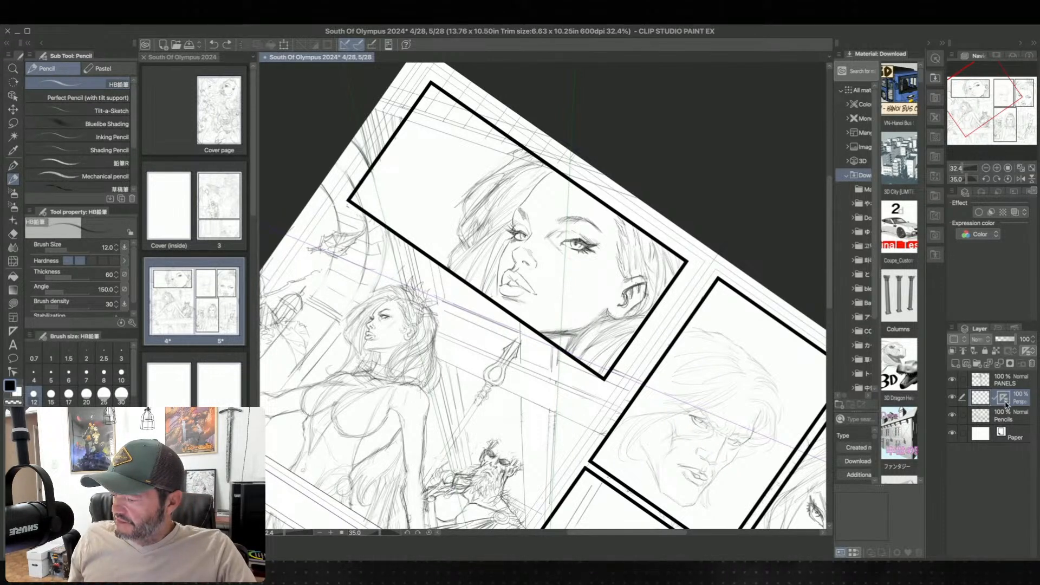
pyautogui.moveTo(593, 493); pyautogui.dragTo(602, 446)
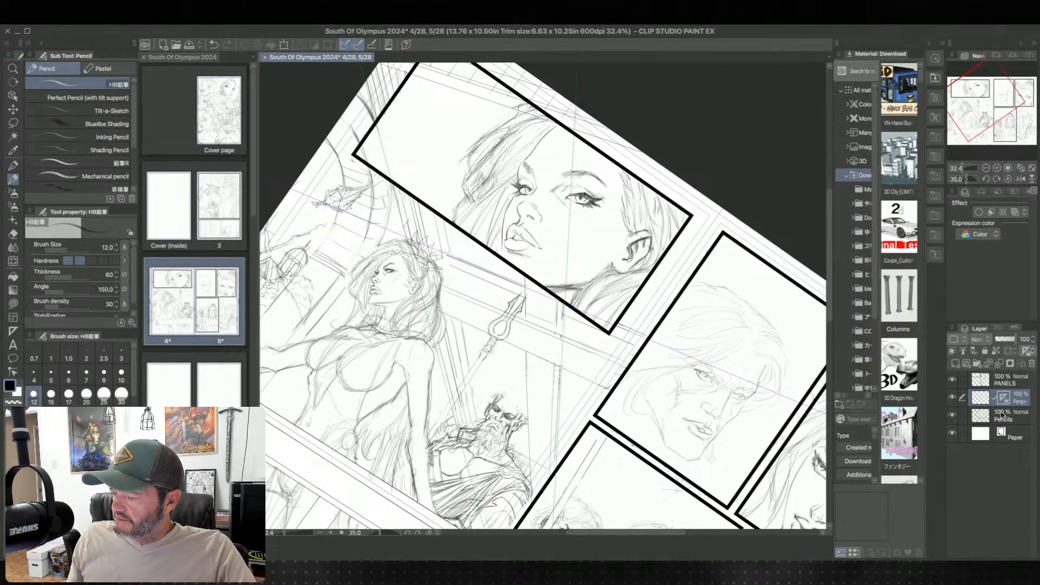
# - Select the perspective ruler with the Object tool to show its handles, and return to the HB pencil
pyautogui.click(981, 398)
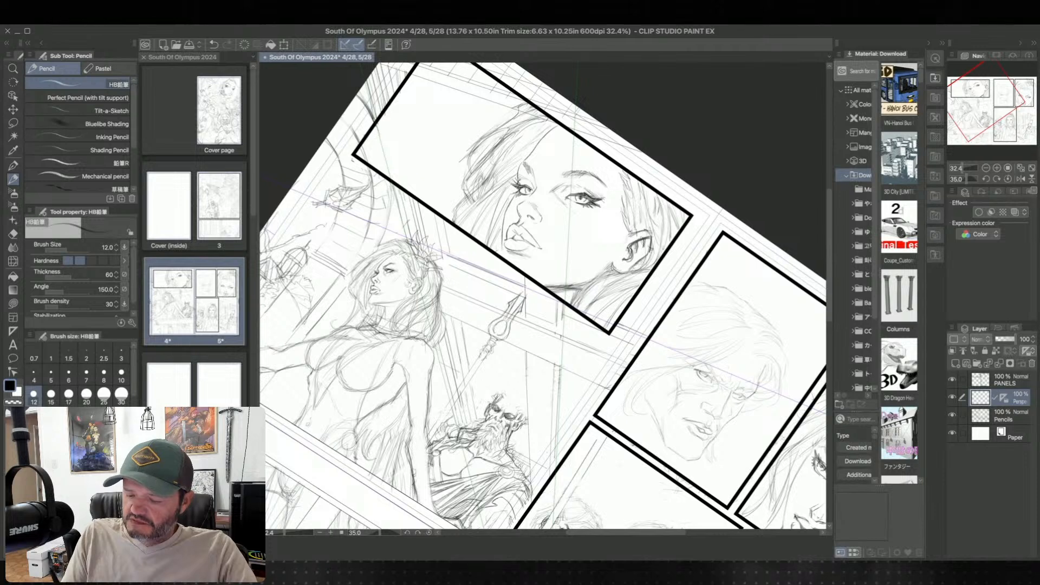
pyautogui.press('o')
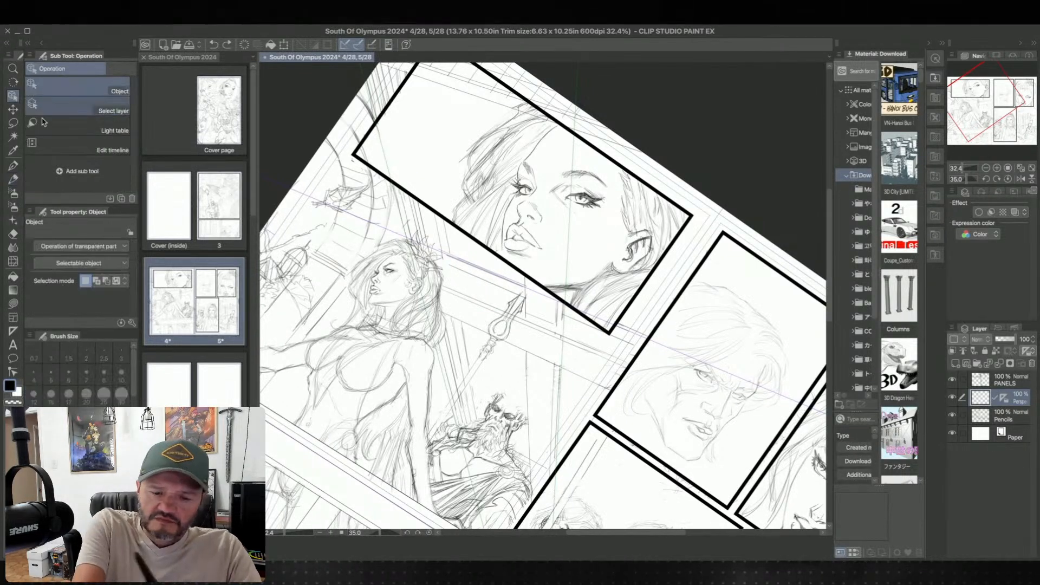
pyautogui.click(384, 498)
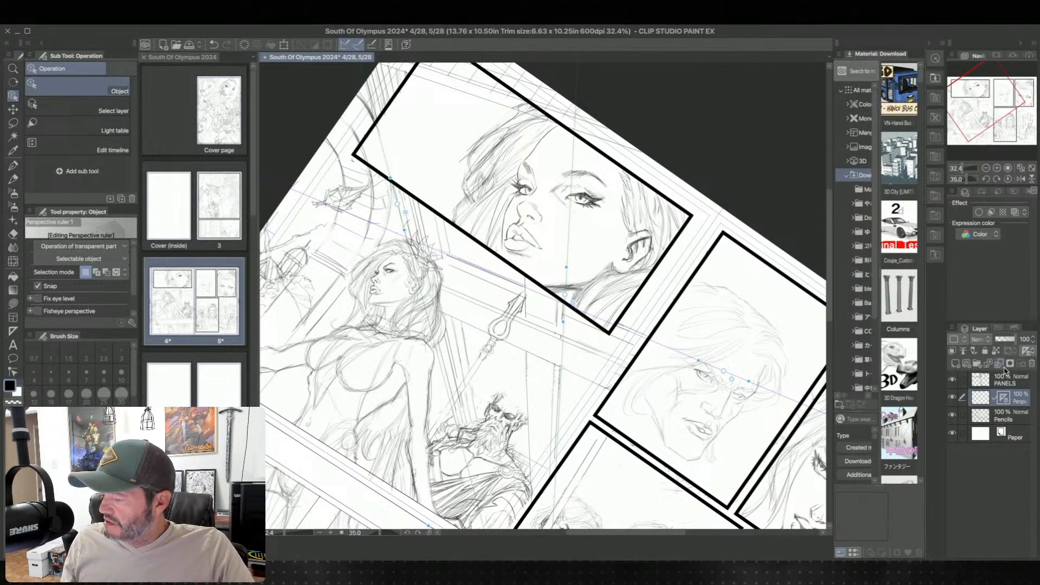
pyautogui.click(14, 179)
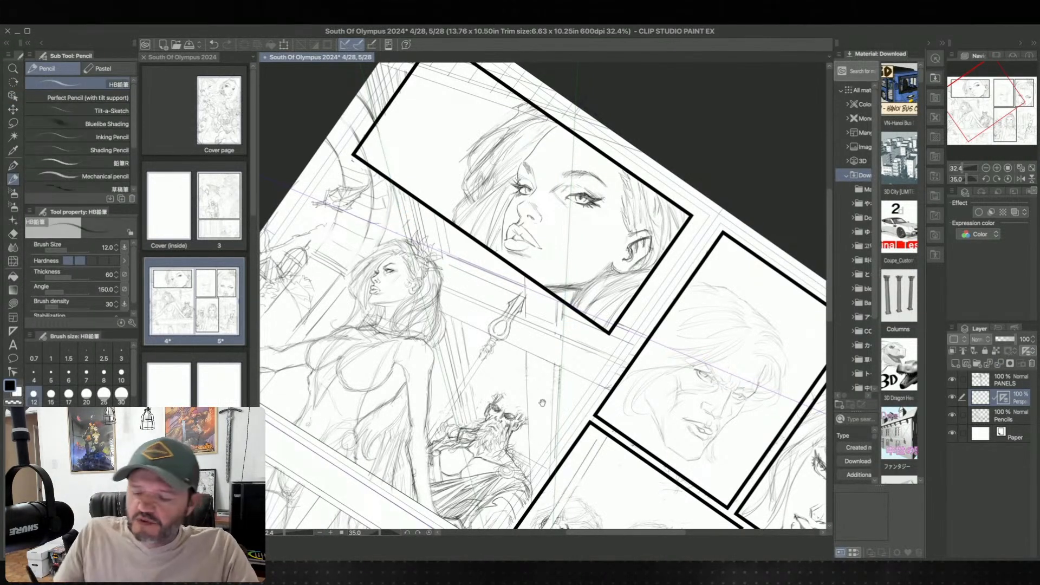
# - Rotate the canvas to 80 degrees and pencil a line along the balcony railing, snapped to the perspective ruler
pyautogui.scroll(-3, 542, 295)
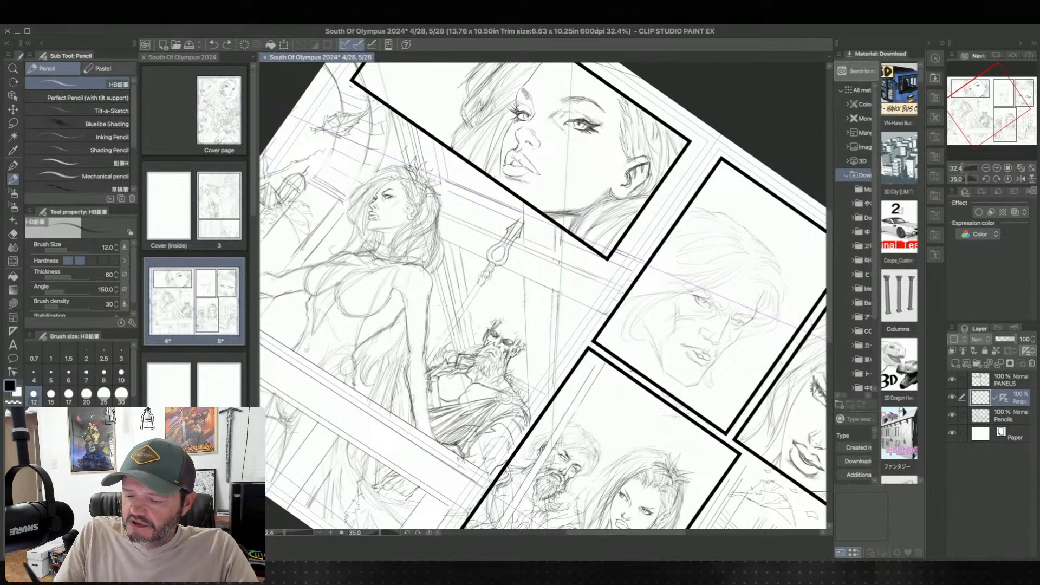
pyautogui.scroll(-2, 541, 296)
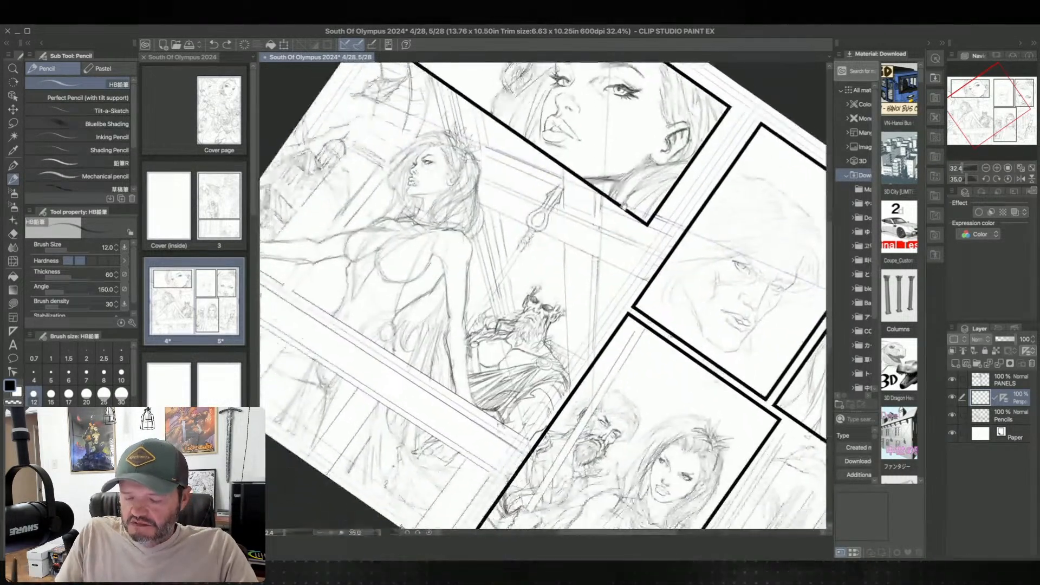
pyautogui.press('^')
pyautogui.press('^')
pyautogui.press('^')
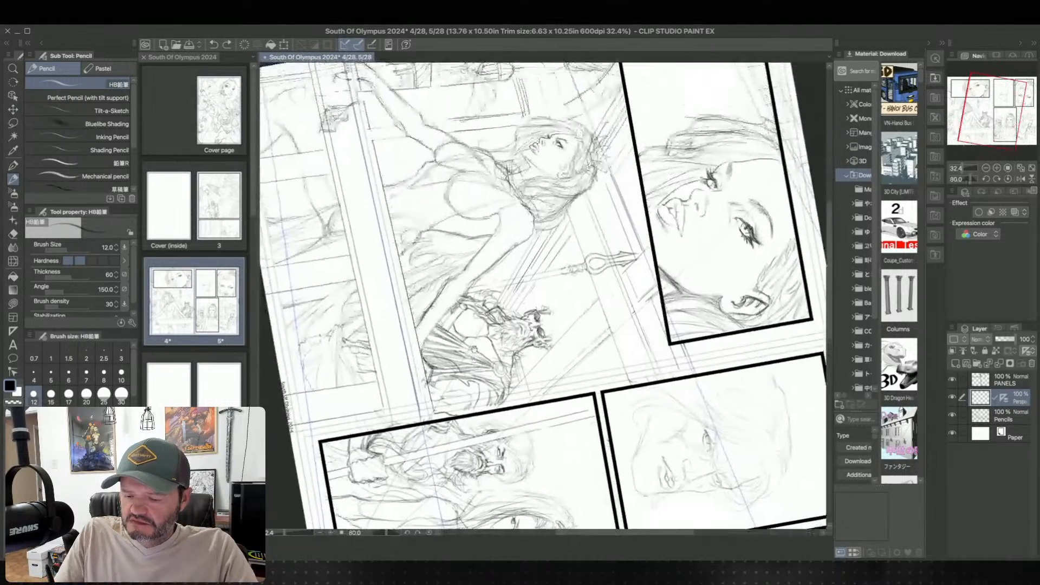
pyautogui.scroll(1, 542, 295)
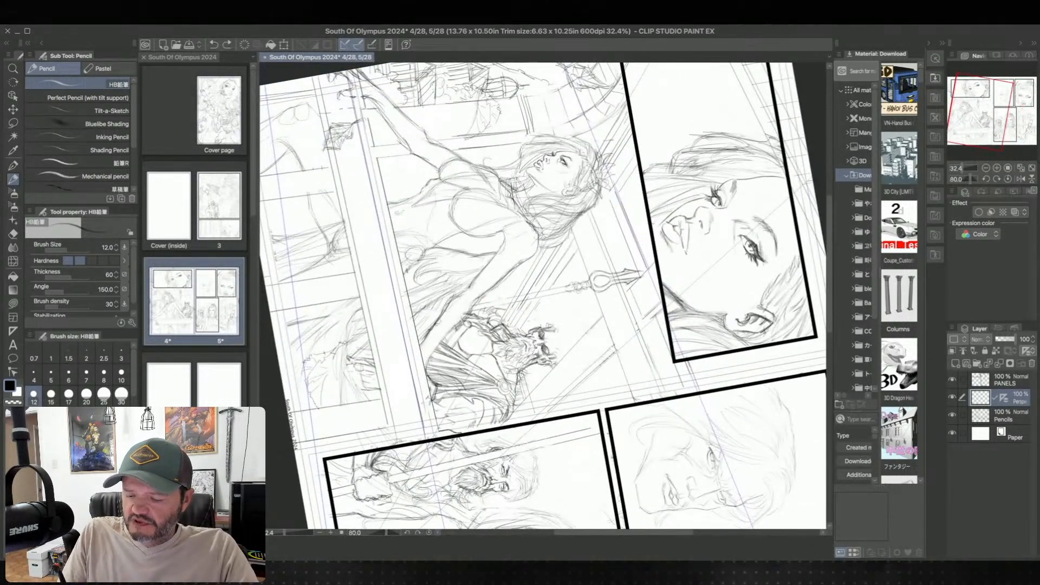
pyautogui.moveTo(417, 372); pyautogui.dragTo(392, 243)
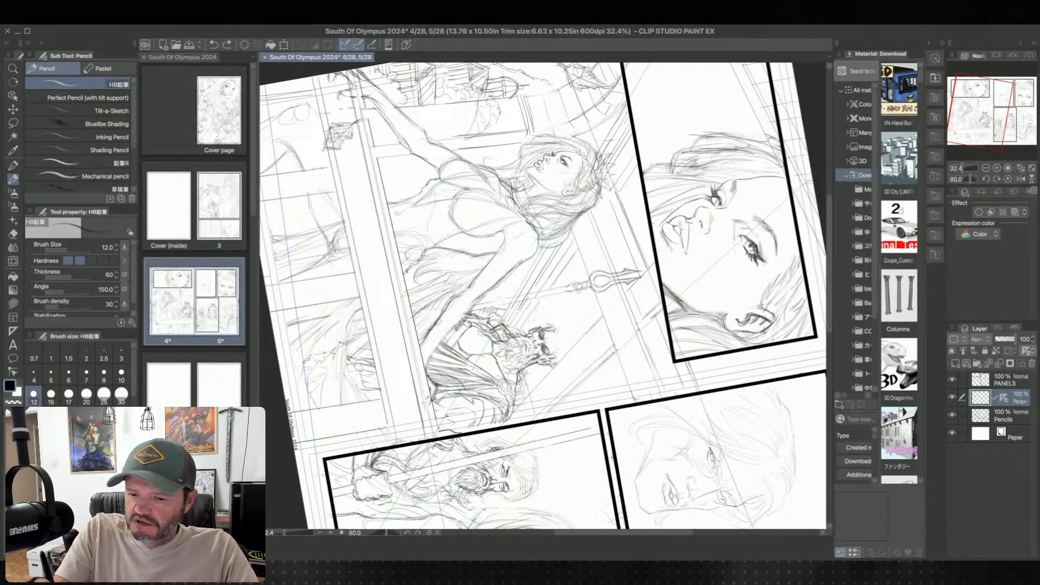
# - Try another HB pencil line along the railing with the canvas rotated to 100 degrees, and undo it
pyautogui.moveTo(542, 295); pyautogui.dragTo(569, 310)
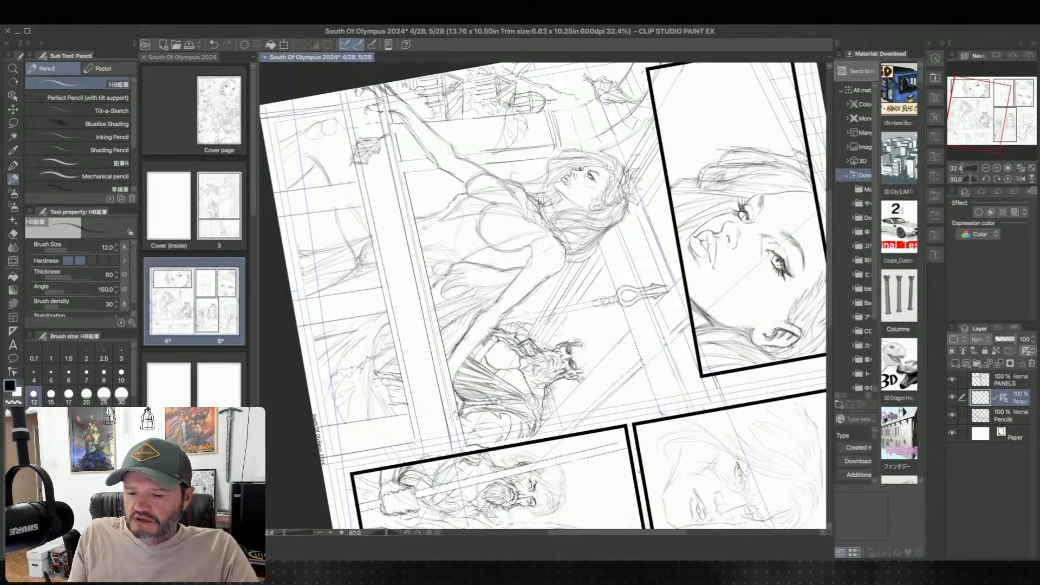
pyautogui.moveTo(623, 379); pyautogui.dragTo(368, 468)
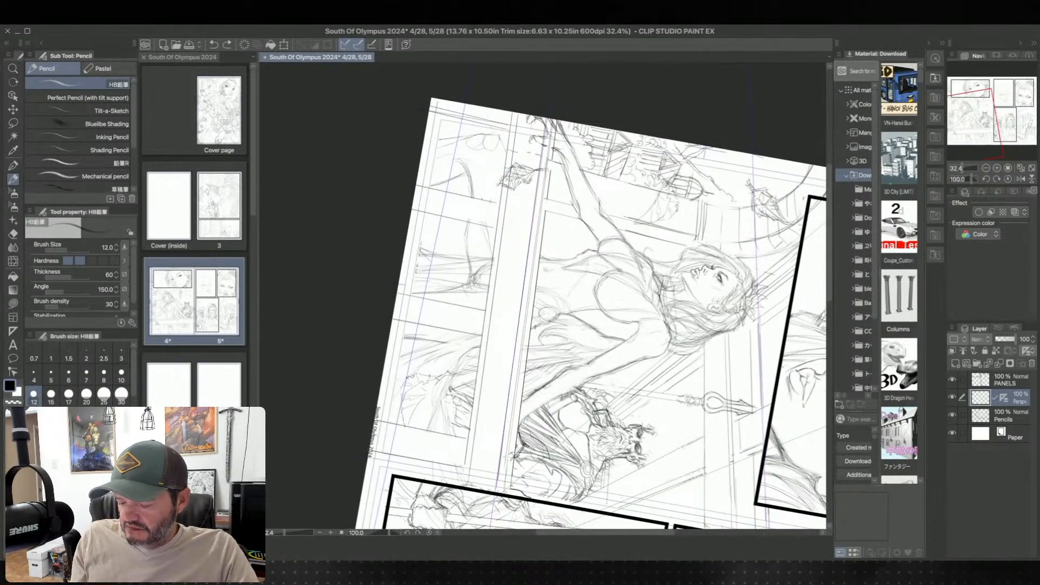
pyautogui.moveTo(476, 447); pyautogui.dragTo(523, 124)
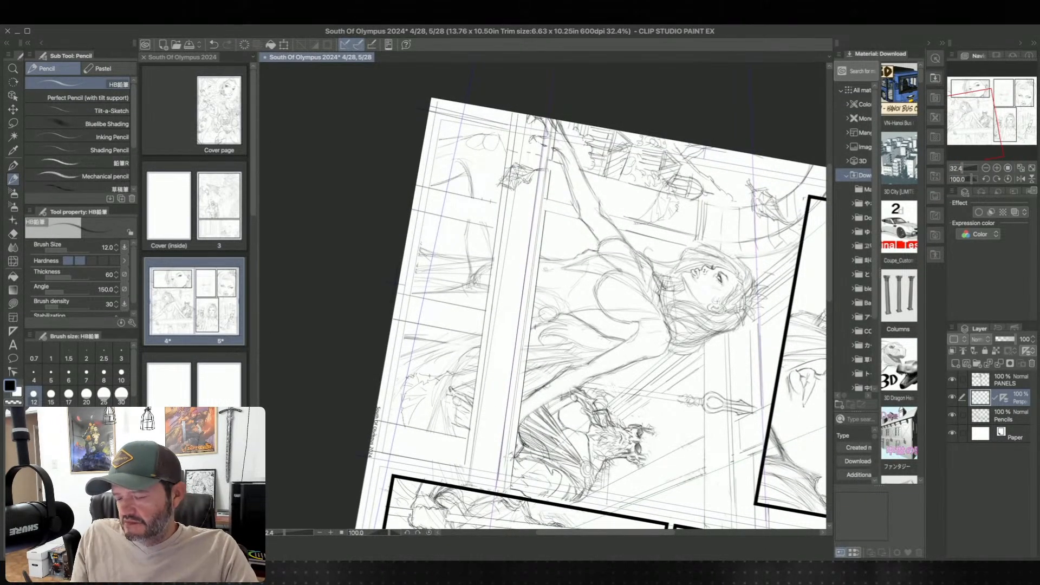
pyautogui.hotkey('ctrl', 'z')
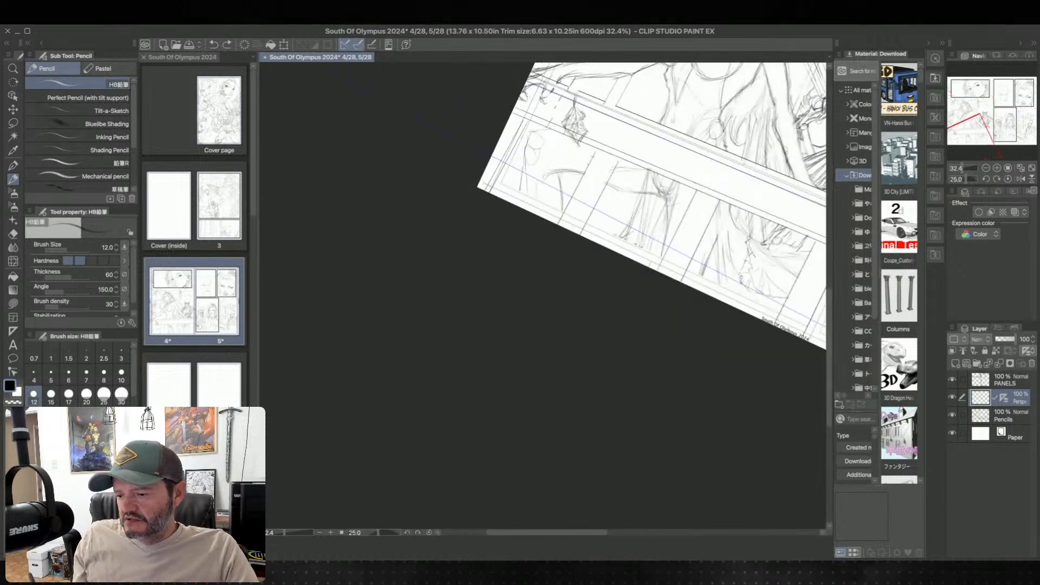
# - Select the perspective ruler with the Object tool and move its guide line down to the lower edge of the balcony railing
pyautogui.moveTo(670, 332); pyautogui.dragTo(549, 443)
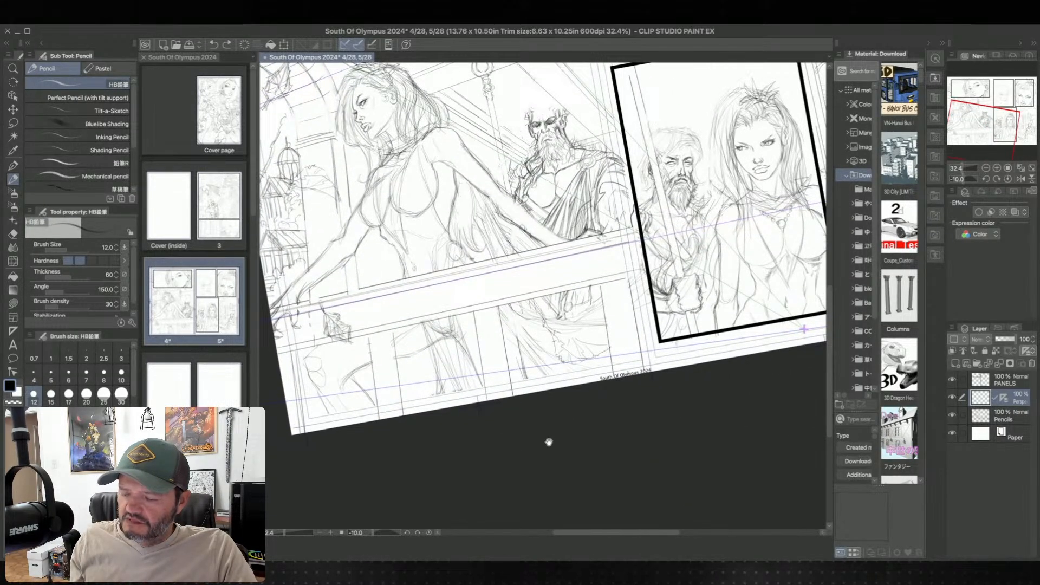
pyautogui.press('o')
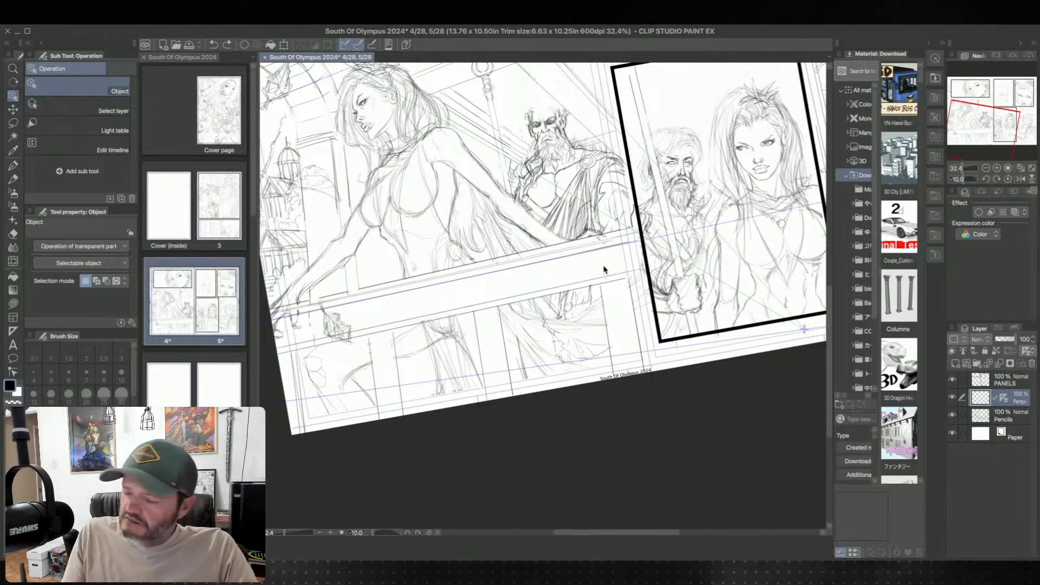
pyautogui.click(606, 249)
pyautogui.moveTo(597, 251); pyautogui.dragTo(602, 277)
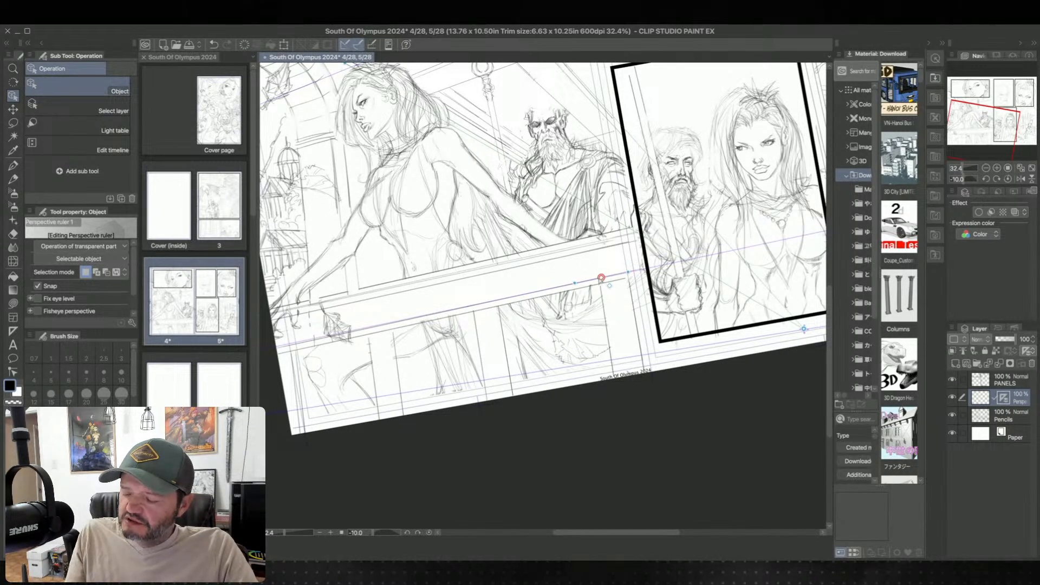
pyautogui.moveTo(602, 278); pyautogui.dragTo(606, 278)
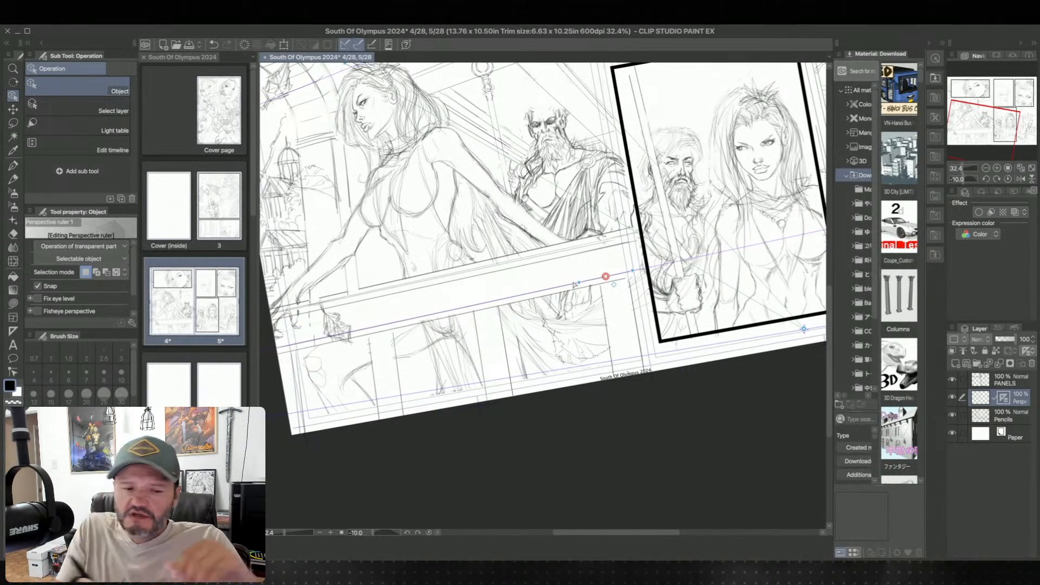
# - Return to the HB pencil, rotate the canvas to 90 degrees, and draw a ruled line along the railing's lower edge
pyautogui.click(13, 180)
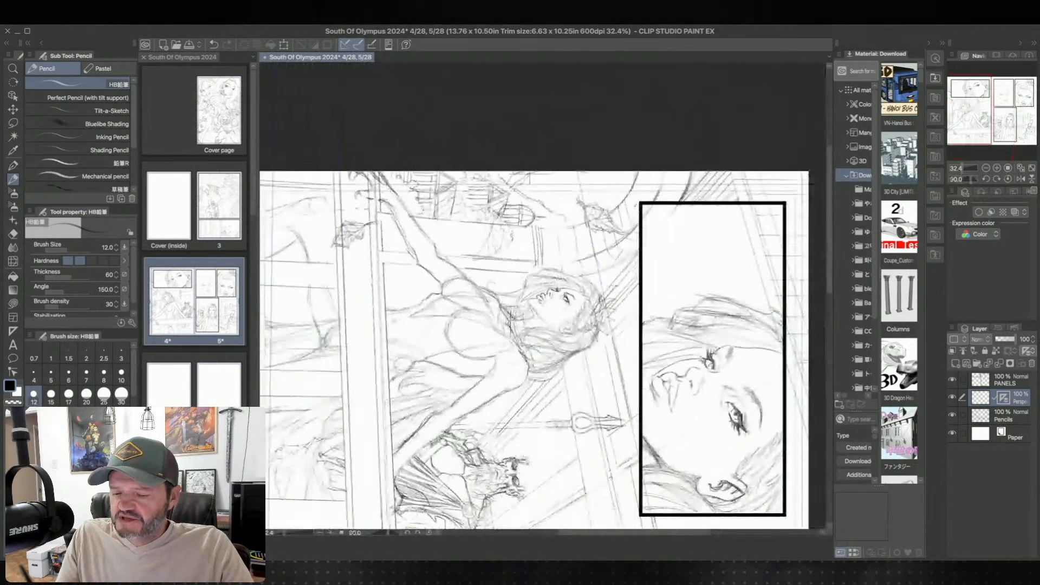
pyautogui.moveTo(507, 432); pyautogui.dragTo(544, 333)
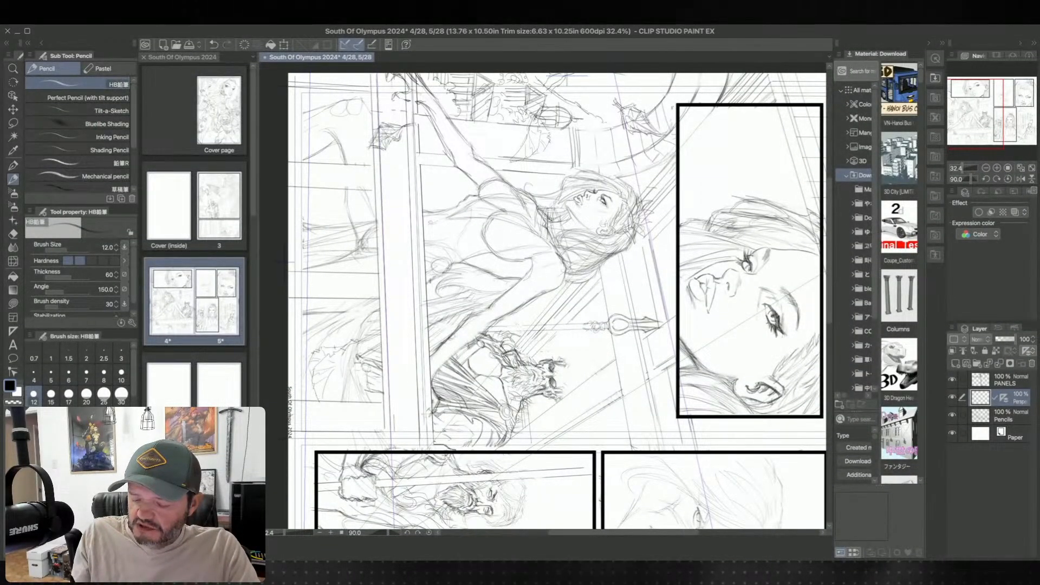
pyautogui.moveTo(394, 417); pyautogui.dragTo(379, 78)
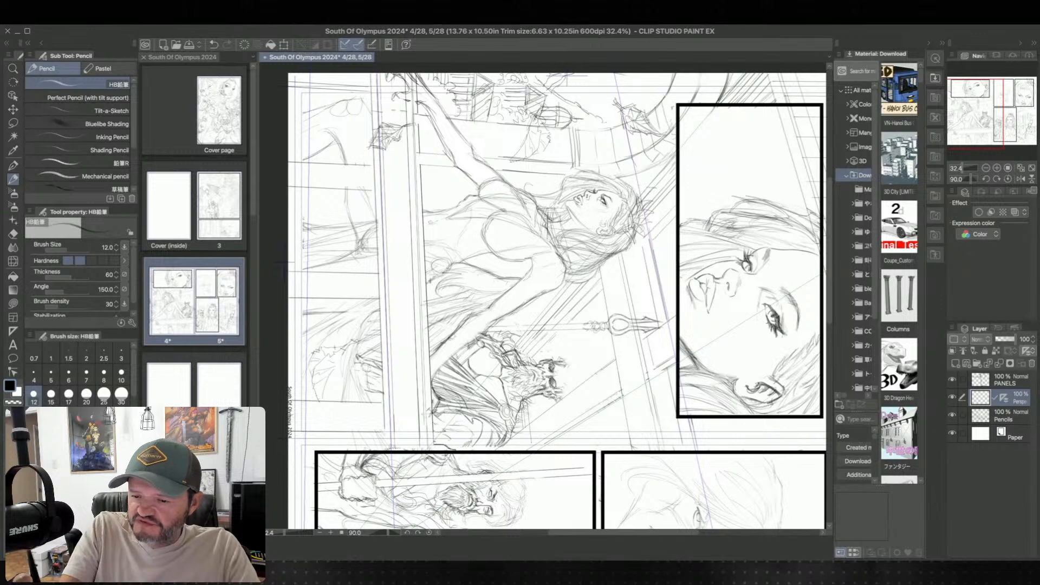
# - Rotate the canvas to 15 degrees and examine where the perspective guides converge beyond the page spread
pyautogui.moveTo(542, 488); pyautogui.dragTo(757, 440)
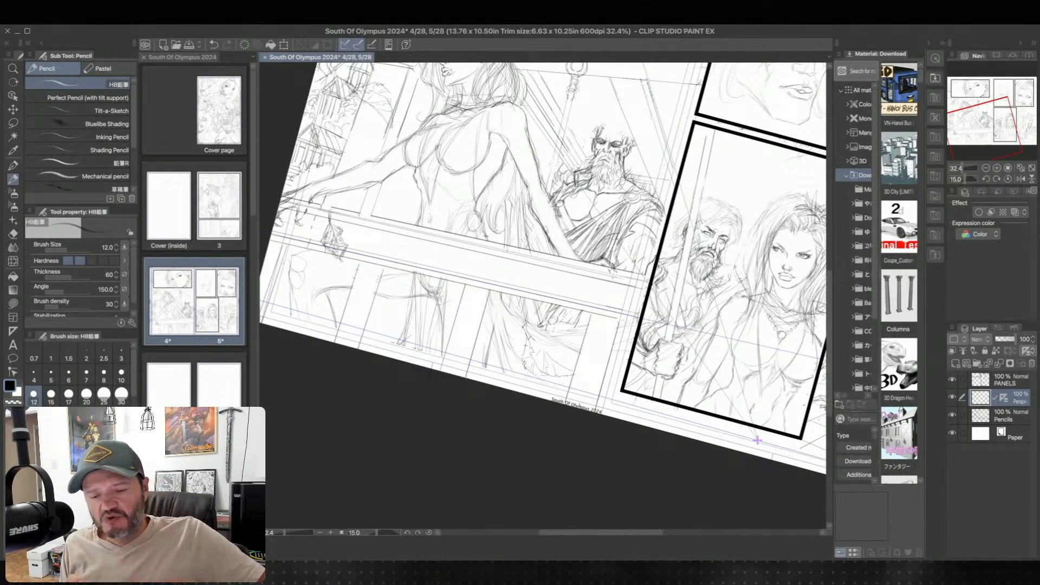
pyautogui.moveTo(758, 440); pyautogui.dragTo(734, 510)
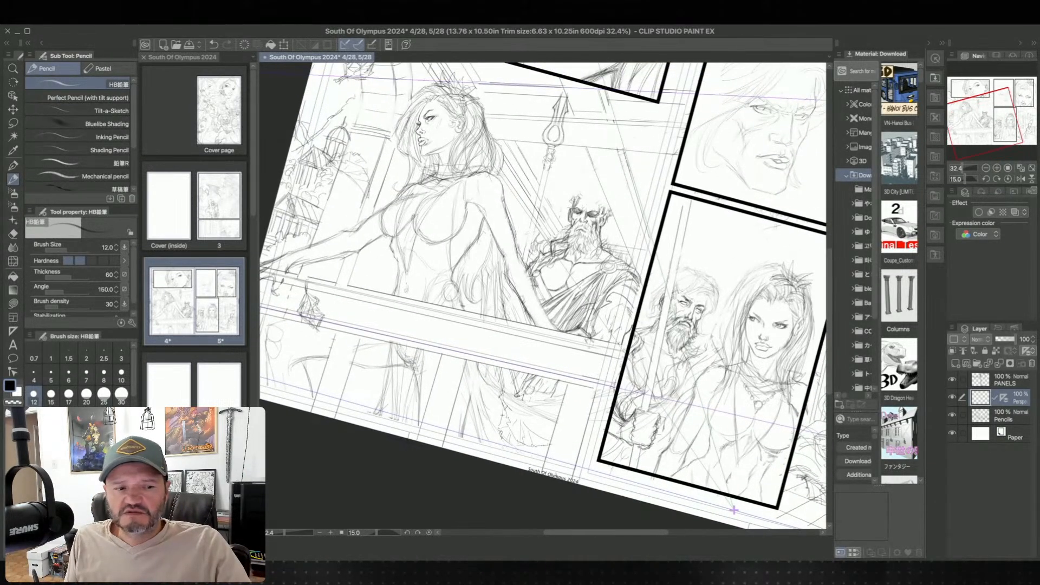
pyautogui.scroll(-5, 734, 510)
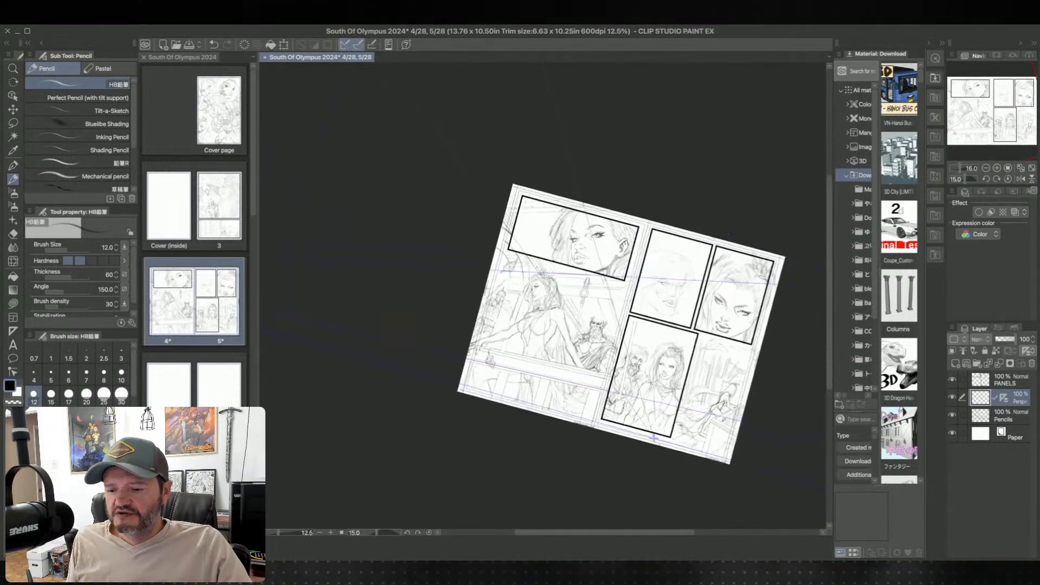
pyautogui.scroll(-2, 715, 406)
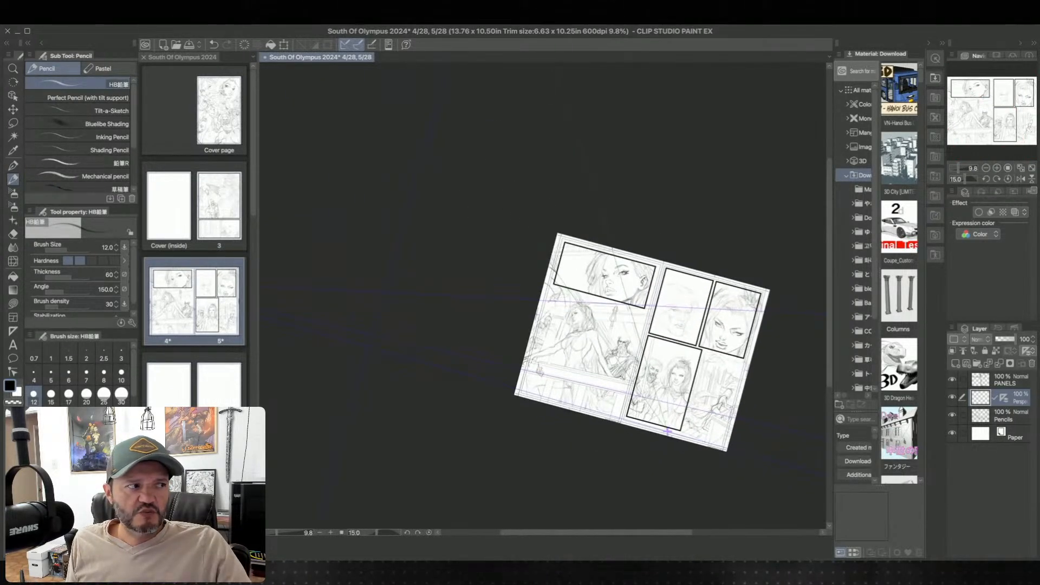
pyautogui.scroll(-2, 717, 408)
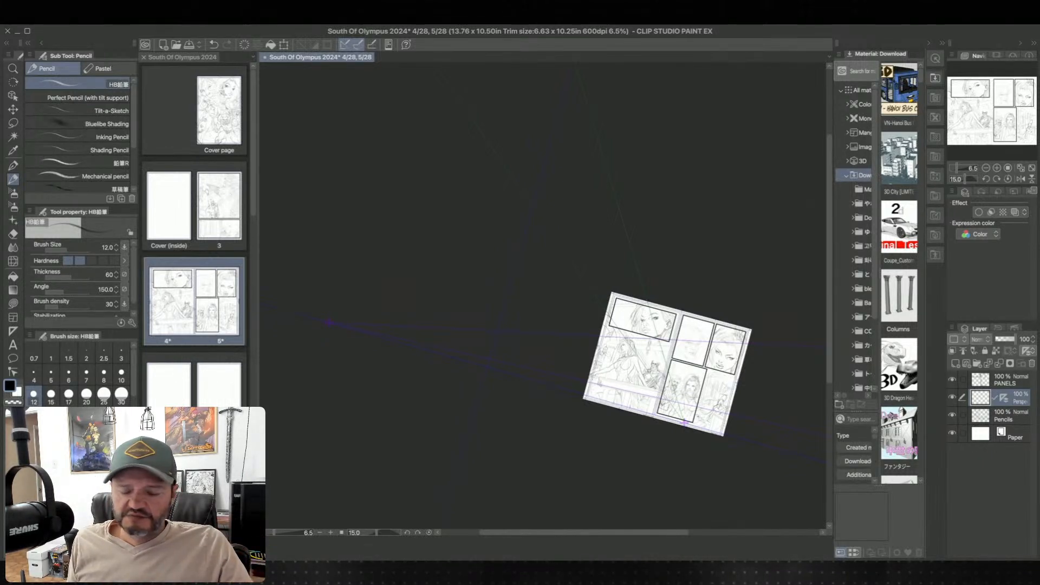
pyautogui.moveTo(706, 453); pyautogui.dragTo(602, 402)
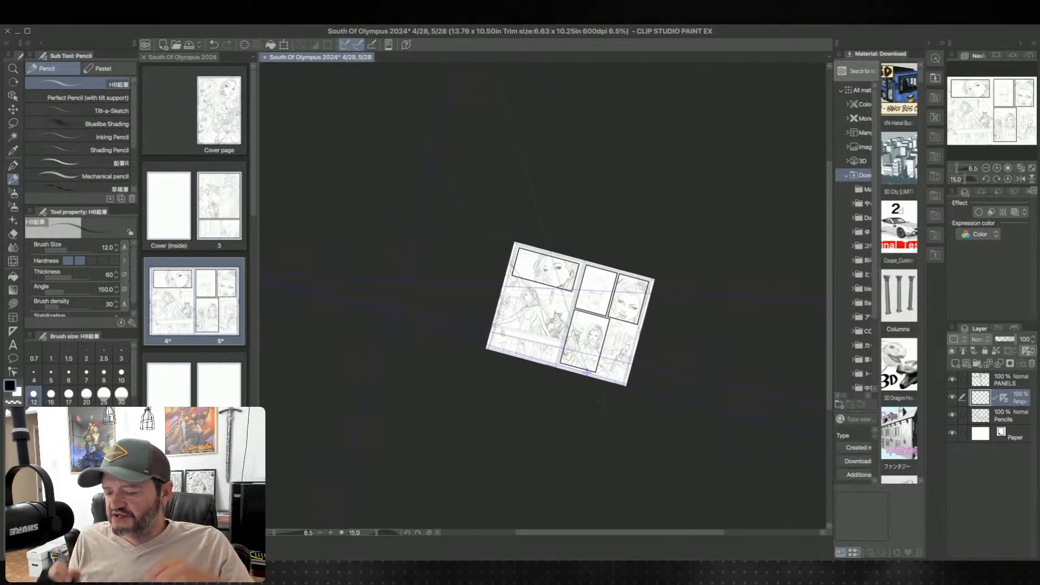
pyautogui.scroll(6, 626, 384)
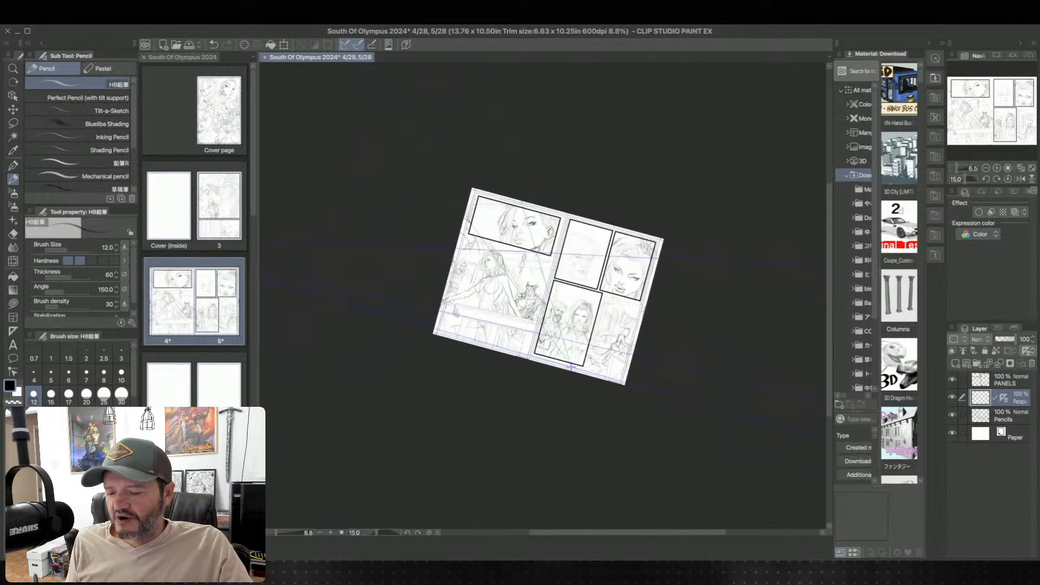
pyautogui.moveTo(501, 342); pyautogui.dragTo(589, 517)
pyautogui.scroll(1, 565, 457)
# - Switch to the Pencils layer and back to the perspective layer, then turn its ruler off and on again
pyautogui.click(1004, 415)
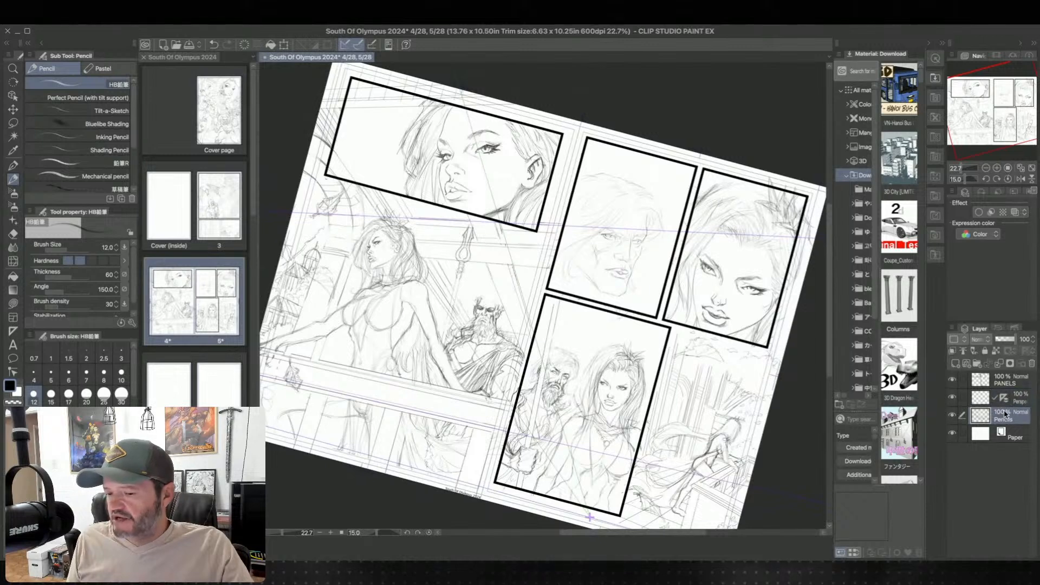
pyautogui.click(1004, 401)
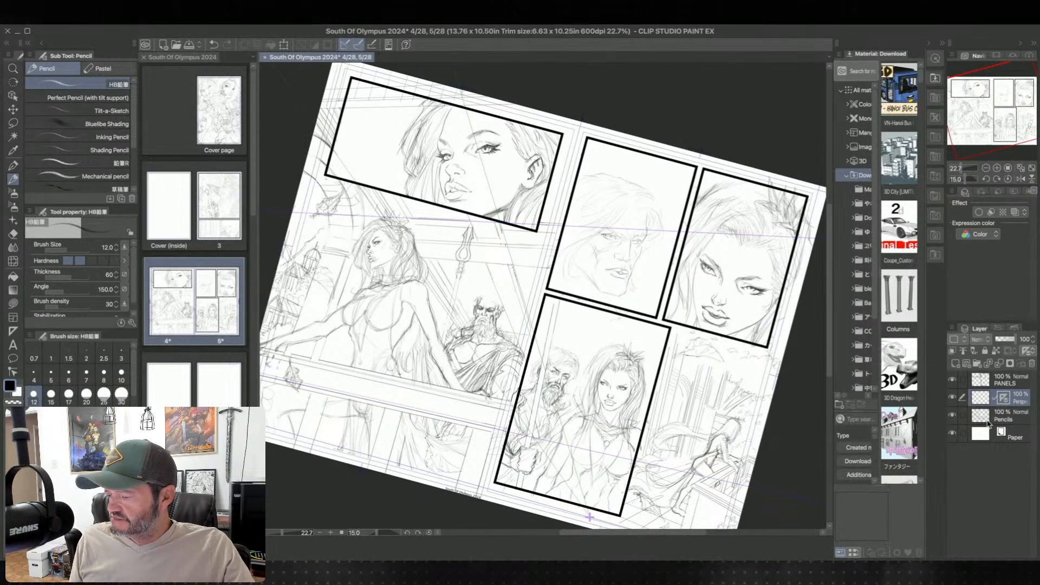
pyautogui.hotkey('ctrl', '2')
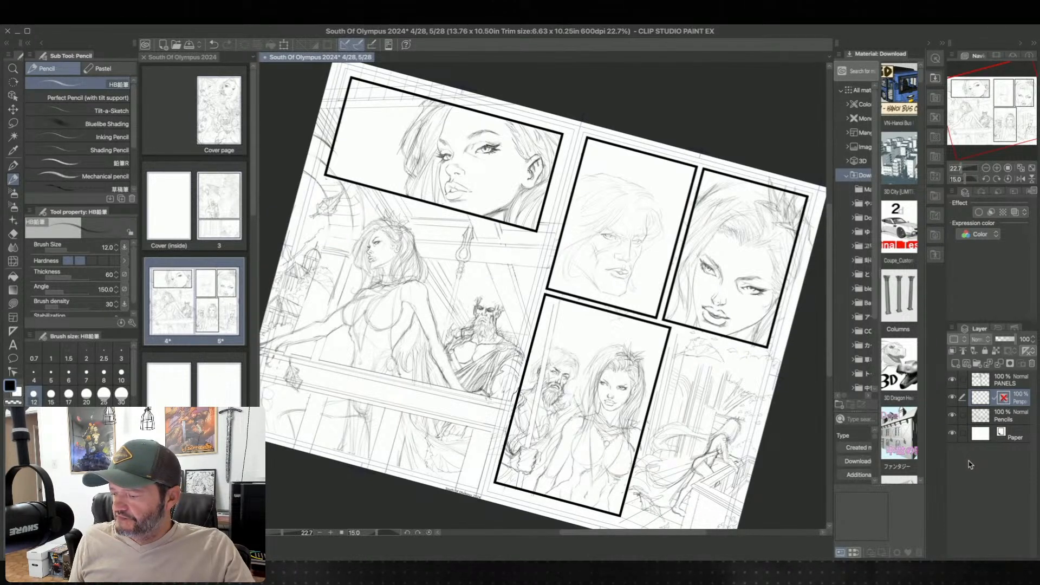
pyautogui.hotkey('ctrl', '2')
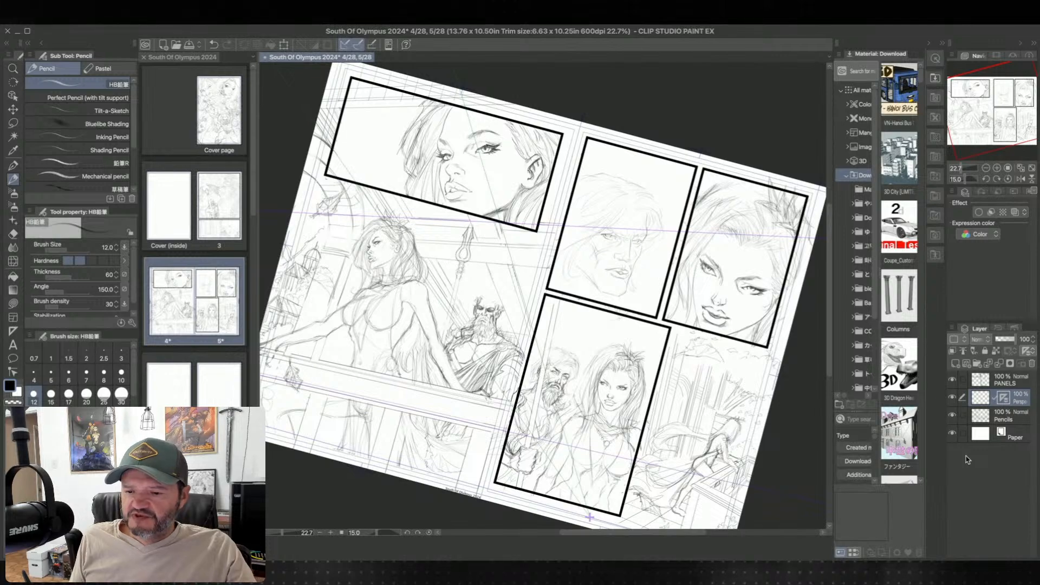
# - Reset the canvas rotation to 0 degrees, centre the spread, and undo the last pencil stroke
pyautogui.scroll(-3, 590, 518)
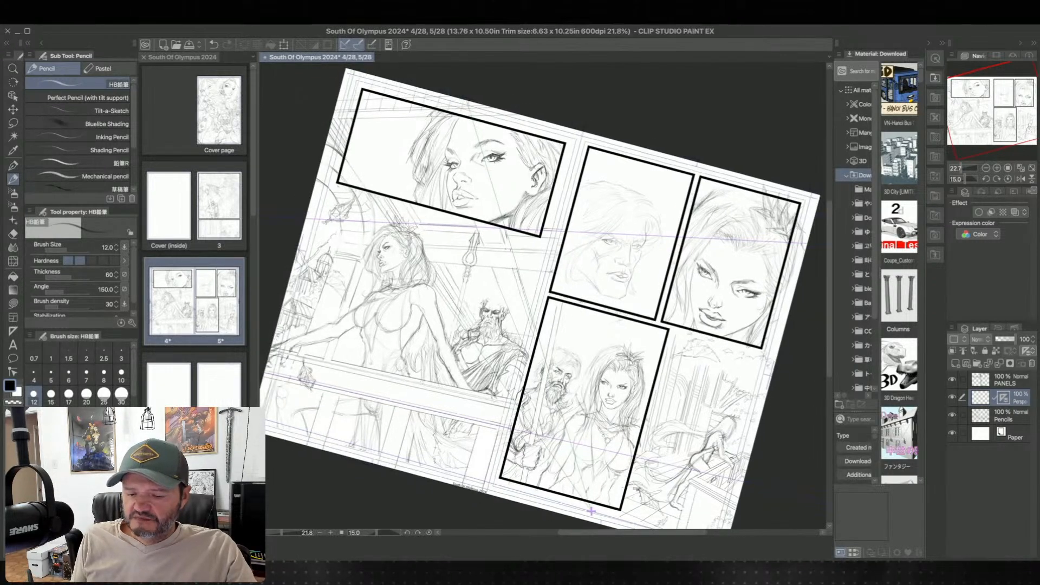
pyautogui.scroll(2, 592, 503)
pyautogui.moveTo(592, 509); pyautogui.dragTo(629, 517)
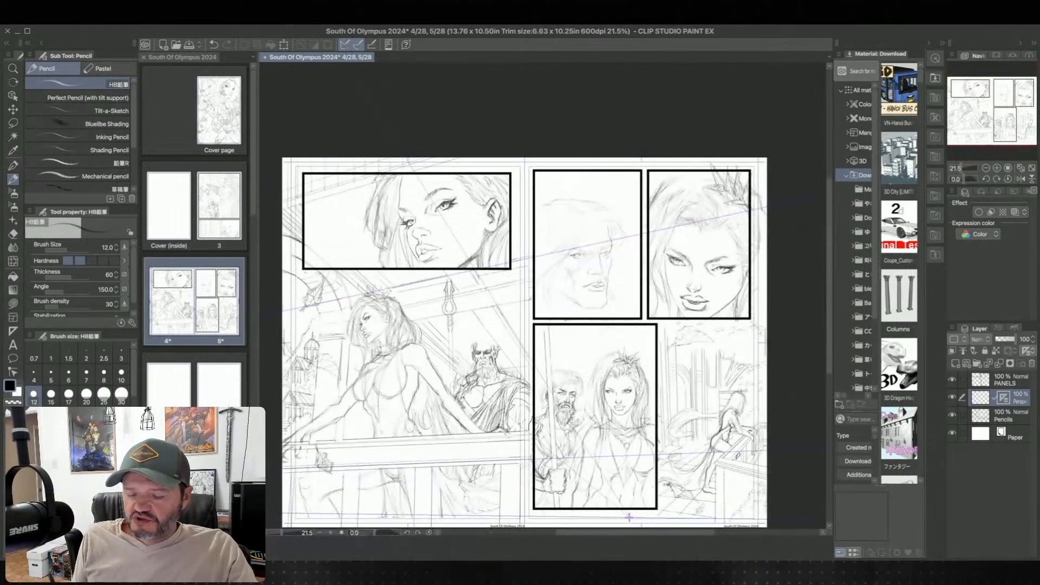
pyautogui.moveTo(525, 342); pyautogui.dragTo(568, 247)
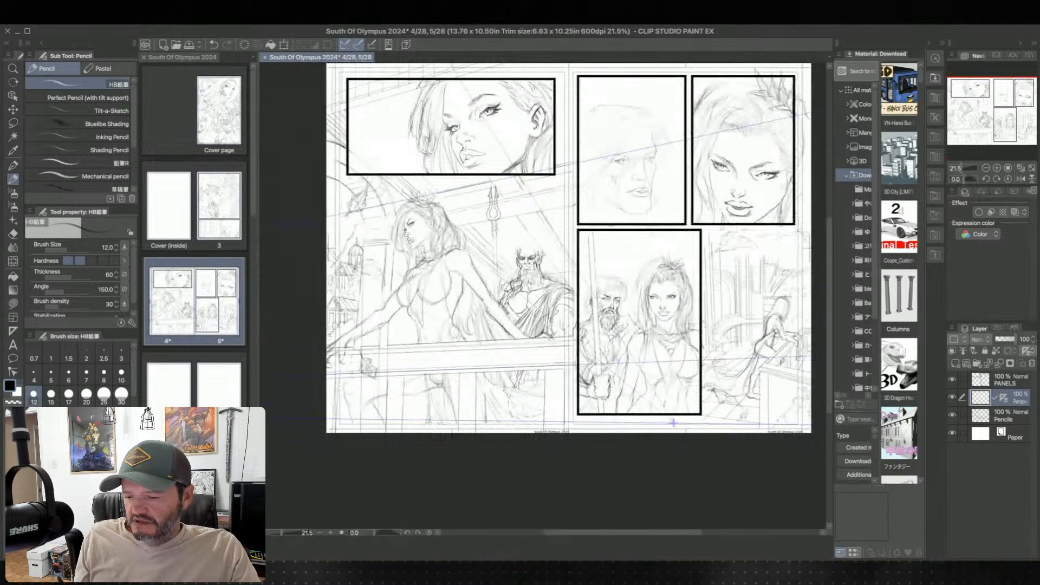
pyautogui.hotkey('ctrl', 'z')
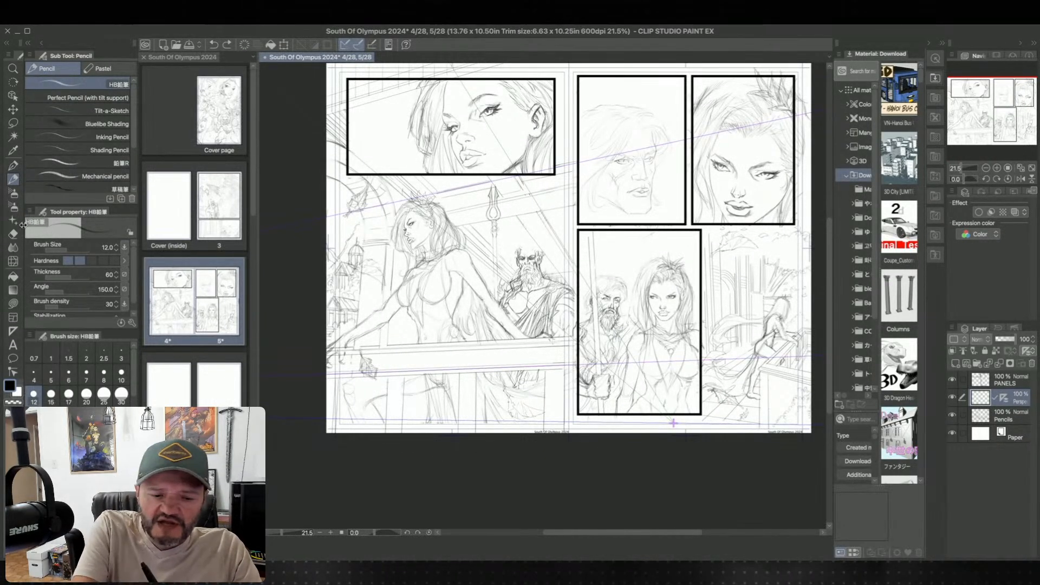
# - Use Lasso fill with transparent colour on the Pencils layer to clear the area between the background buildings and the woman
pyautogui.click(13, 303)
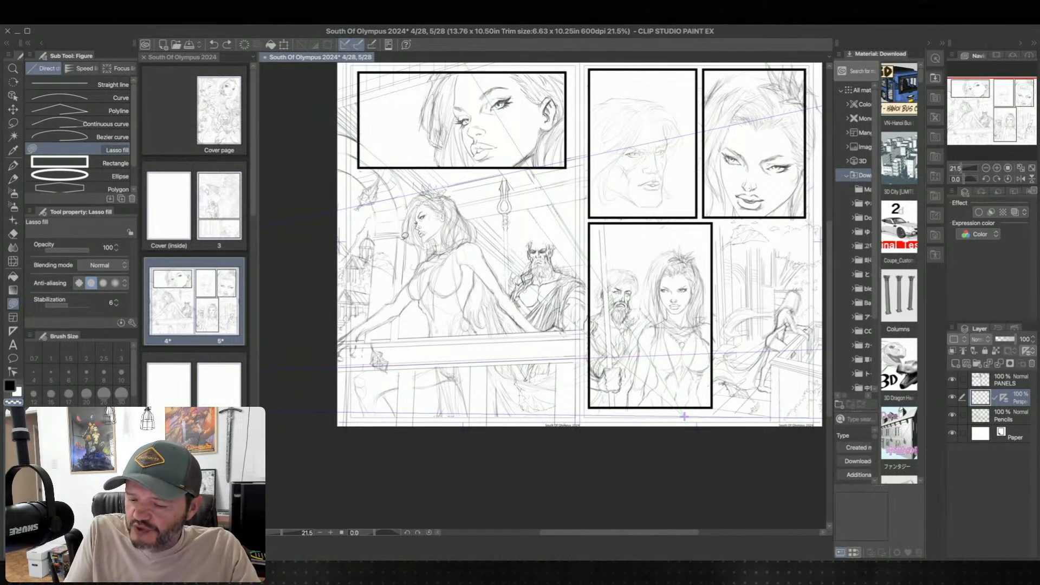
pyautogui.moveTo(374, 250)
pyautogui.mouseDown()
pyautogui.moveTo(369, 315)
pyautogui.moveTo(407, 277)
pyautogui.mouseUp()
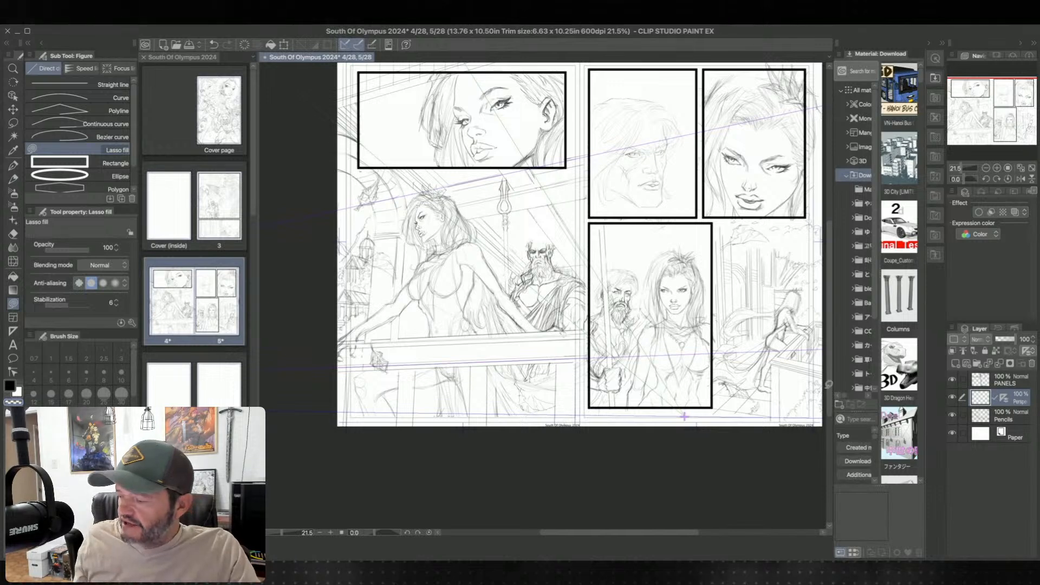
pyautogui.click(1008, 415)
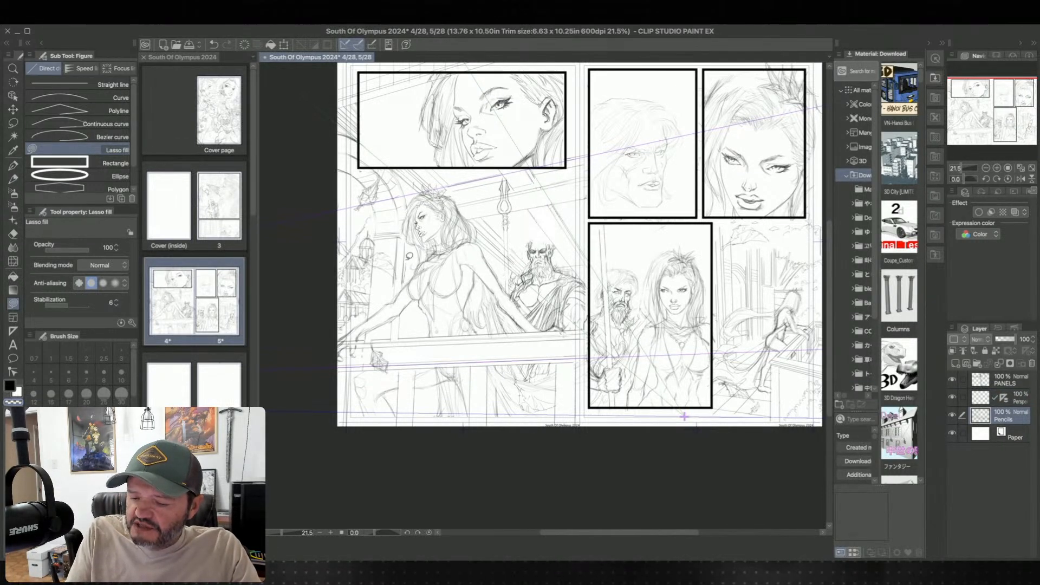
pyautogui.moveTo(389, 234)
pyautogui.mouseDown()
pyautogui.moveTo(372, 306)
pyautogui.moveTo(407, 276)
pyautogui.mouseUp()
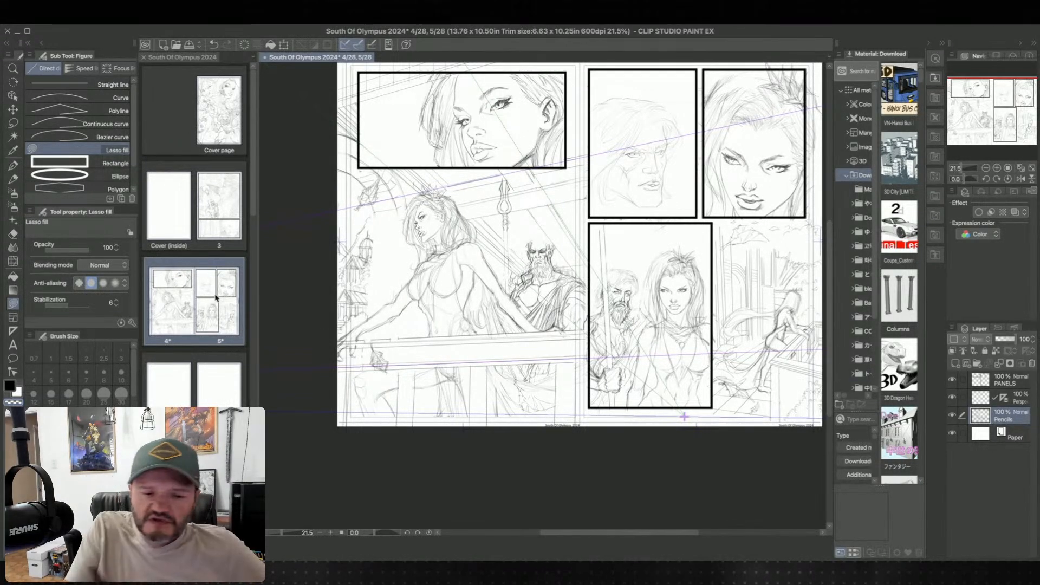
# - Draw vertical pillar lines behind and beside the woman on the Pencils layer with the HB pencil at size 12
pyautogui.click(14, 180)
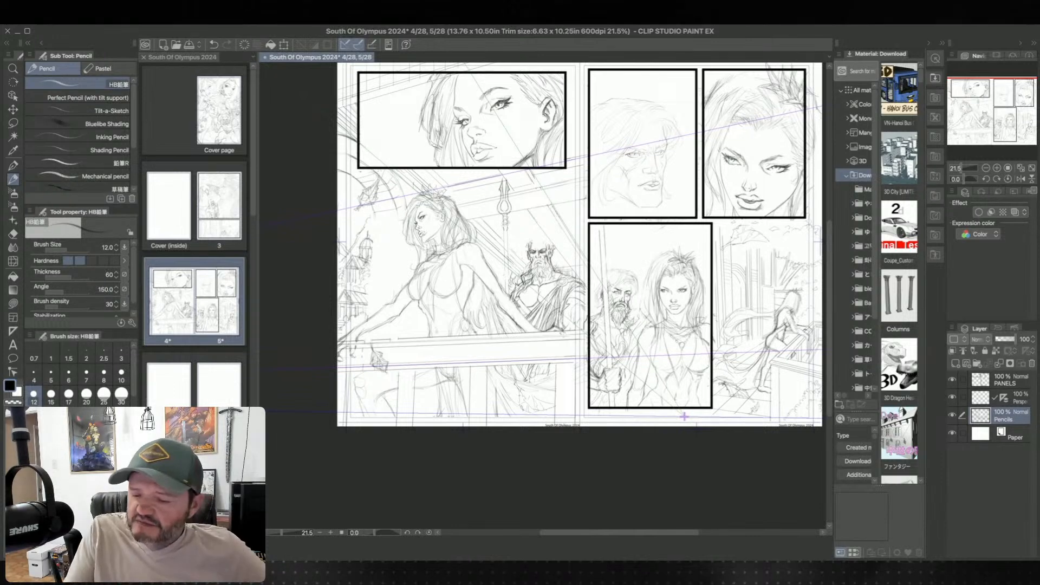
pyautogui.moveTo(374, 312); pyautogui.dragTo(374, 406)
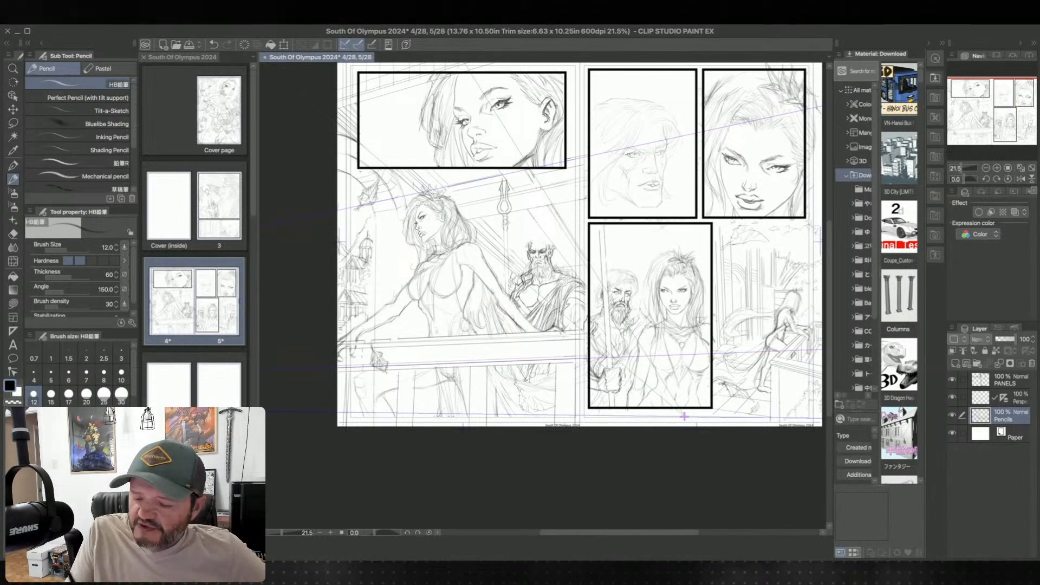
pyautogui.moveTo(397, 218); pyautogui.dragTo(396, 425)
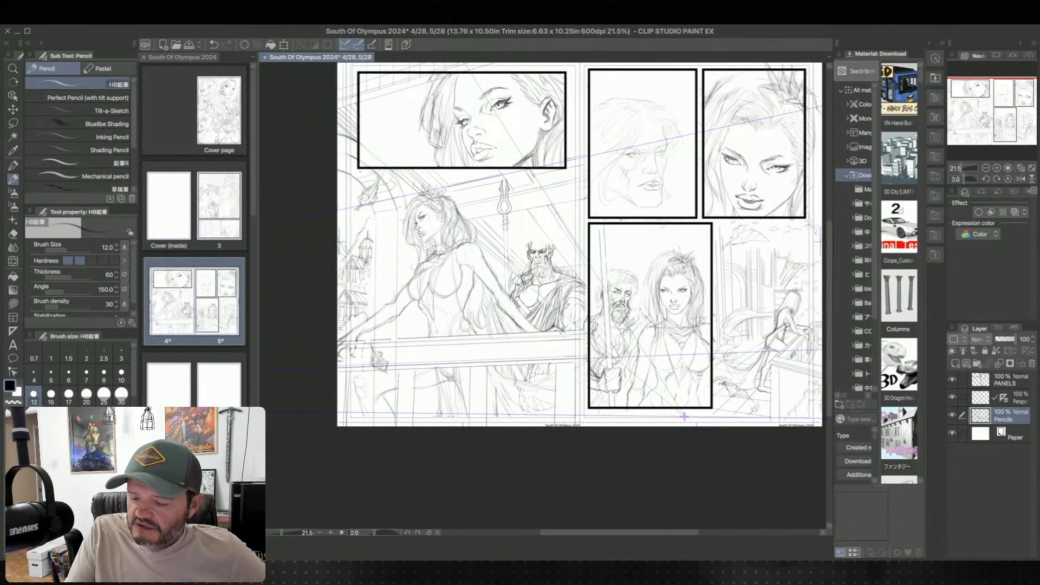
pyautogui.moveTo(410, 247); pyautogui.dragTo(410, 351)
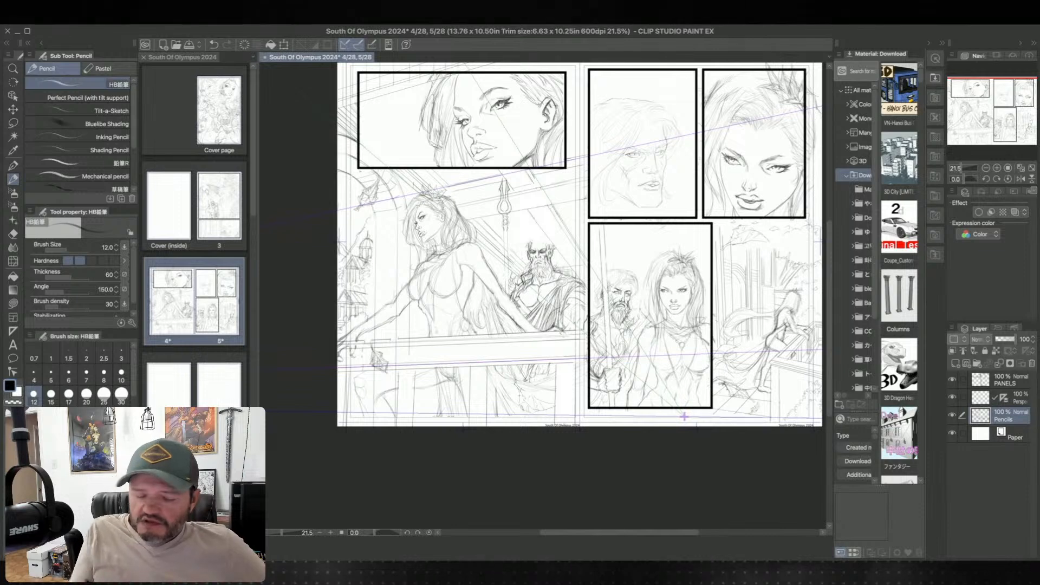
# - Rotate the canvas and use Lasso fill to clear stray lines beneath the balcony railing on the Pencils layer
pyautogui.click(13, 303)
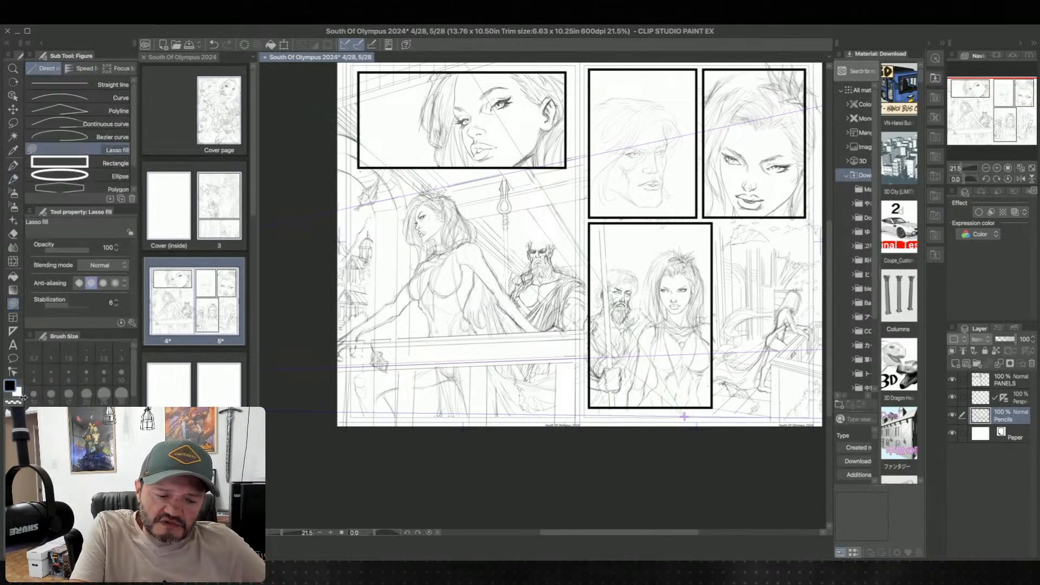
pyautogui.moveTo(433, 359); pyautogui.dragTo(435, 356)
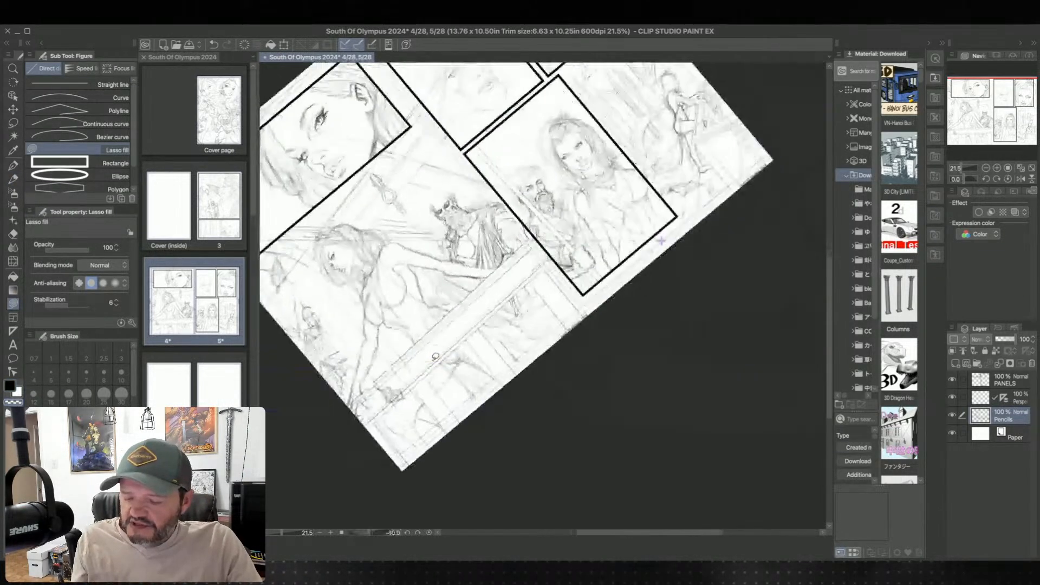
pyautogui.moveTo(463, 432); pyautogui.dragTo(499, 305)
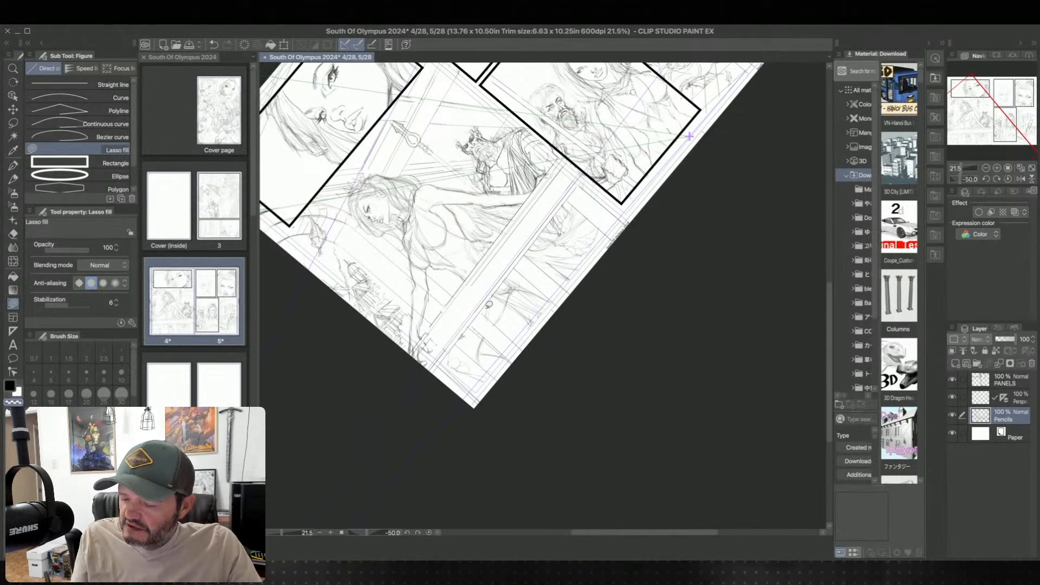
pyautogui.moveTo(489, 305); pyautogui.dragTo(488, 347)
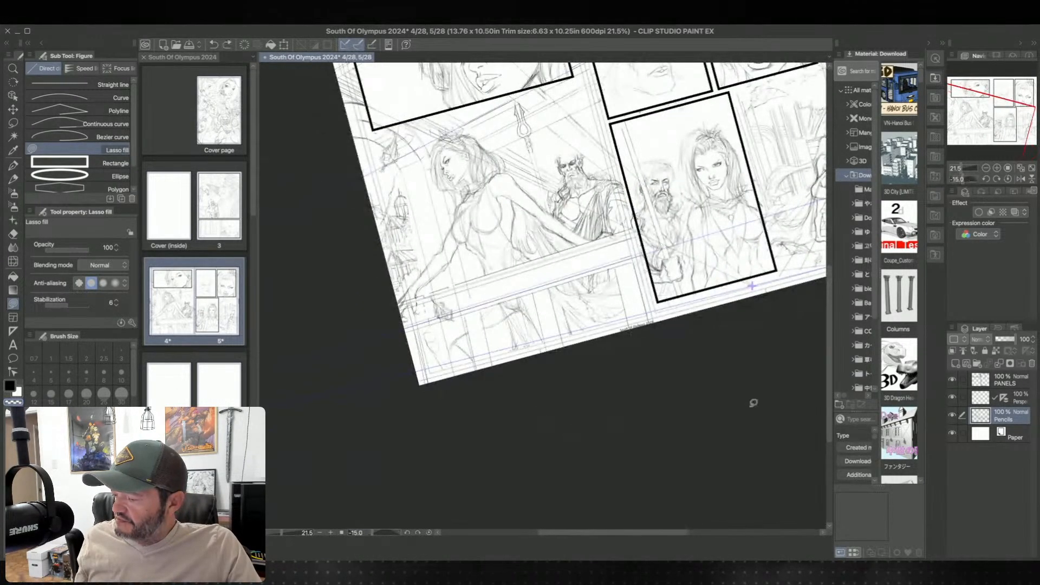
# - Clear stray lines along the railing on the perspective ruler layer with Lasso fill, and reset the canvas rotation to 0 degrees
pyautogui.click(1010, 398)
pyautogui.moveTo(473, 294); pyautogui.dragTo(480, 296)
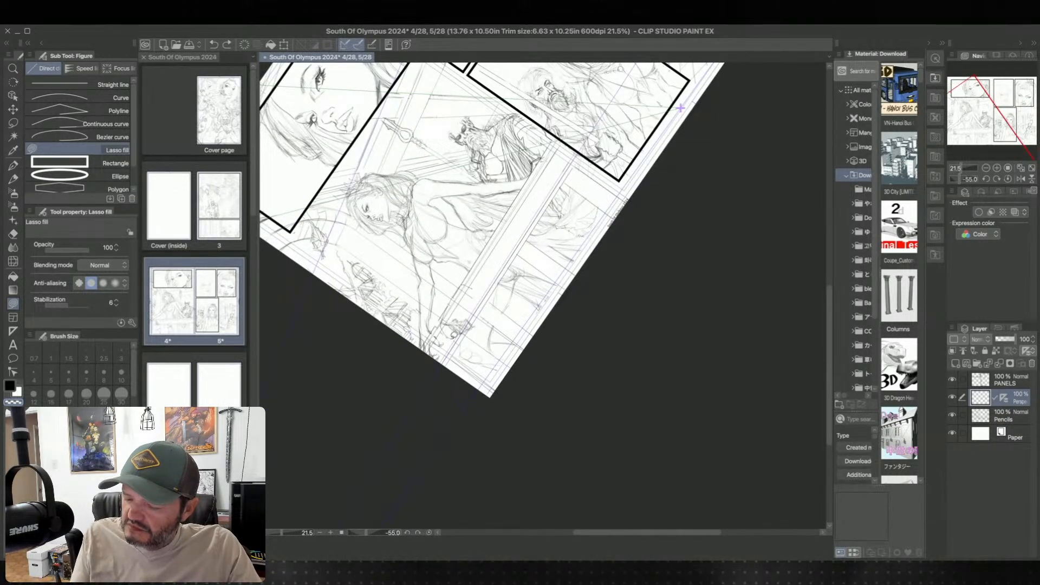
pyautogui.hotkey('ctrl', '@')
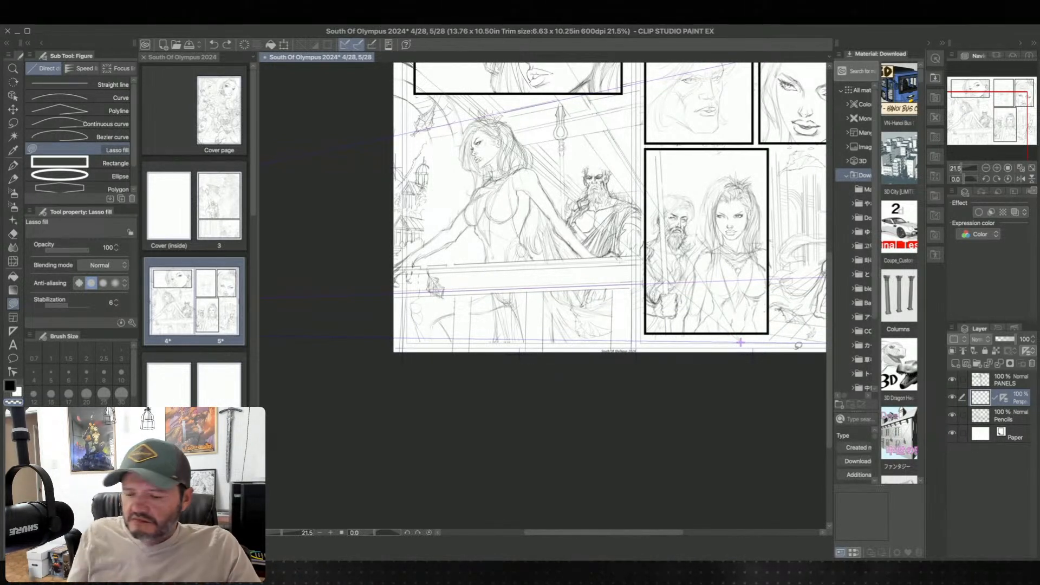
# - Draw two vertical pillar lines from beside the woman down across the railing on the perspective ruler layer with the HB pencil
pyautogui.click(13, 179)
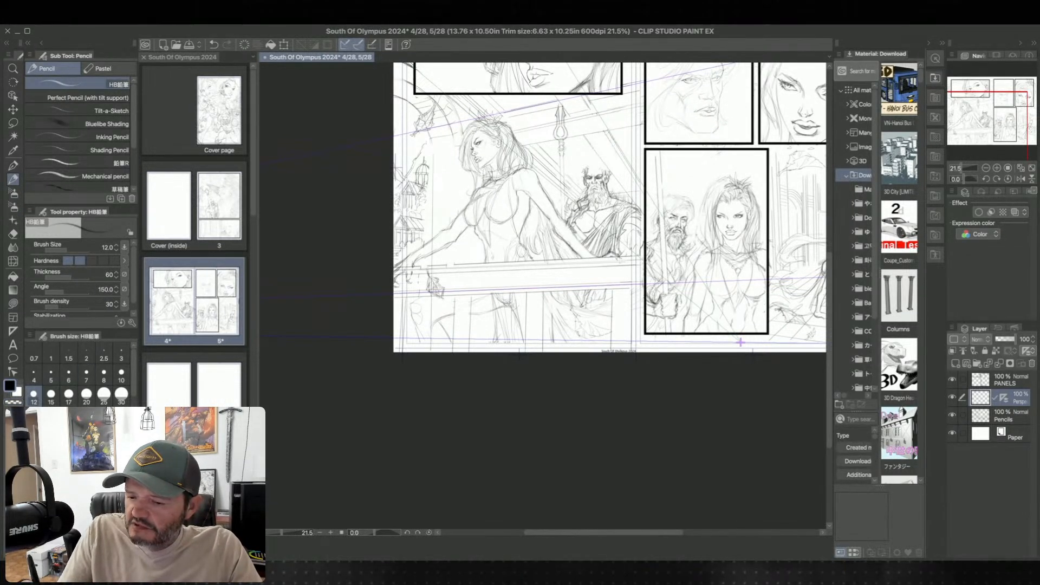
pyautogui.moveTo(454, 152); pyautogui.dragTo(454, 304)
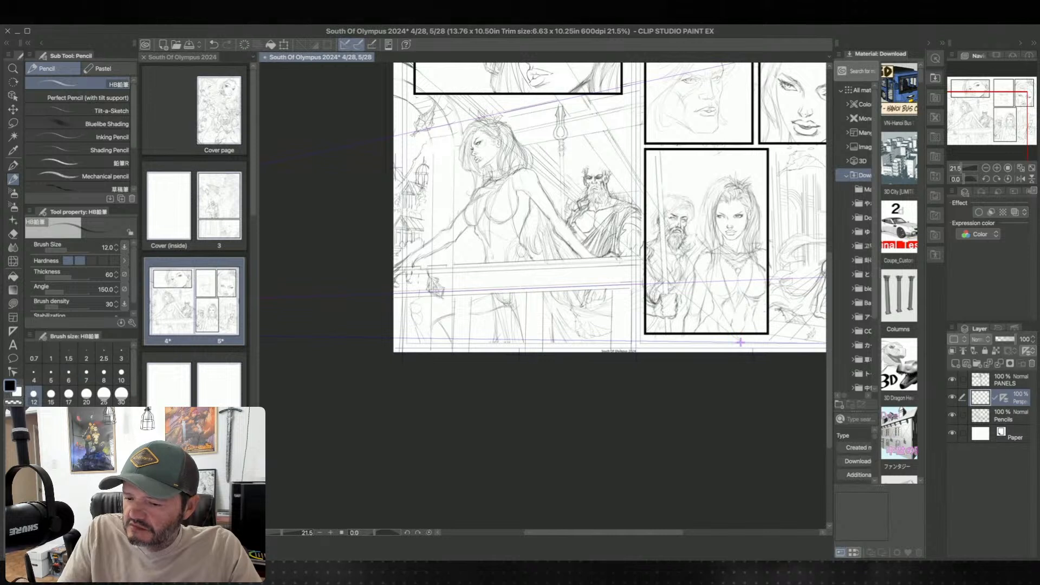
pyautogui.moveTo(463, 157); pyautogui.dragTo(464, 304)
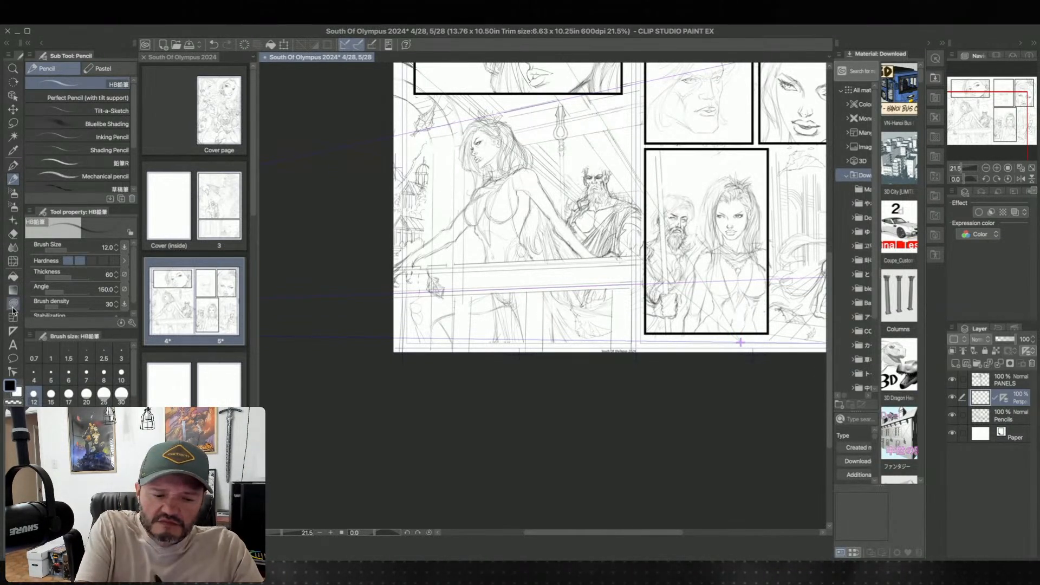
# - Use Lasso fill to clear the pillar lines crossing the railing, and the post lines beneath it on the Pencils layer
pyautogui.press('u')
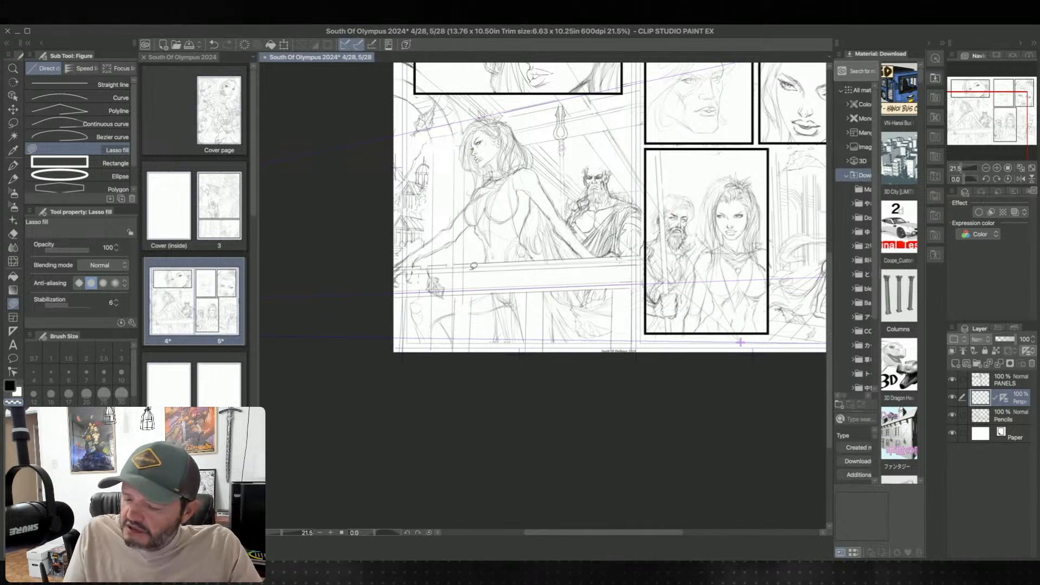
pyautogui.moveTo(474, 263)
pyautogui.mouseDown()
pyautogui.moveTo(462, 271)
pyautogui.moveTo(469, 286)
pyautogui.mouseUp()
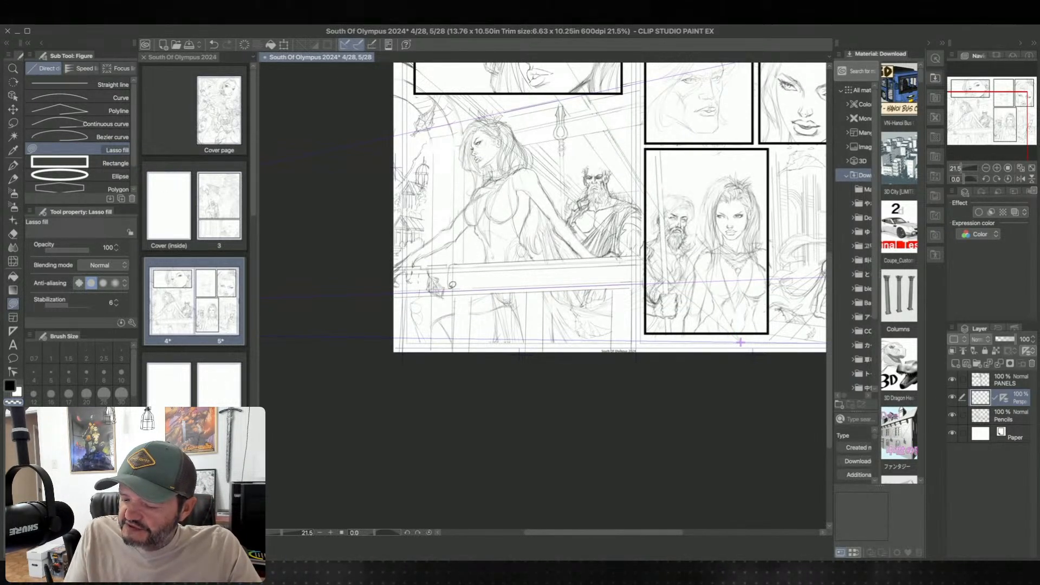
pyautogui.moveTo(452, 285)
pyautogui.mouseDown()
pyautogui.moveTo(437, 264)
pyautogui.moveTo(429, 273)
pyautogui.moveTo(448, 274)
pyautogui.mouseUp()
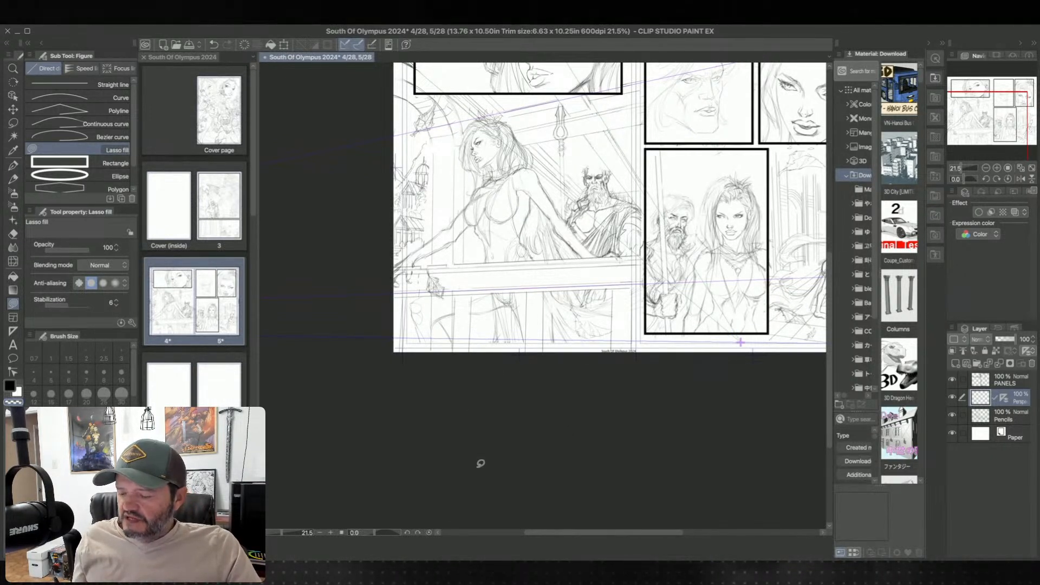
pyautogui.hotkey('alt', '[')
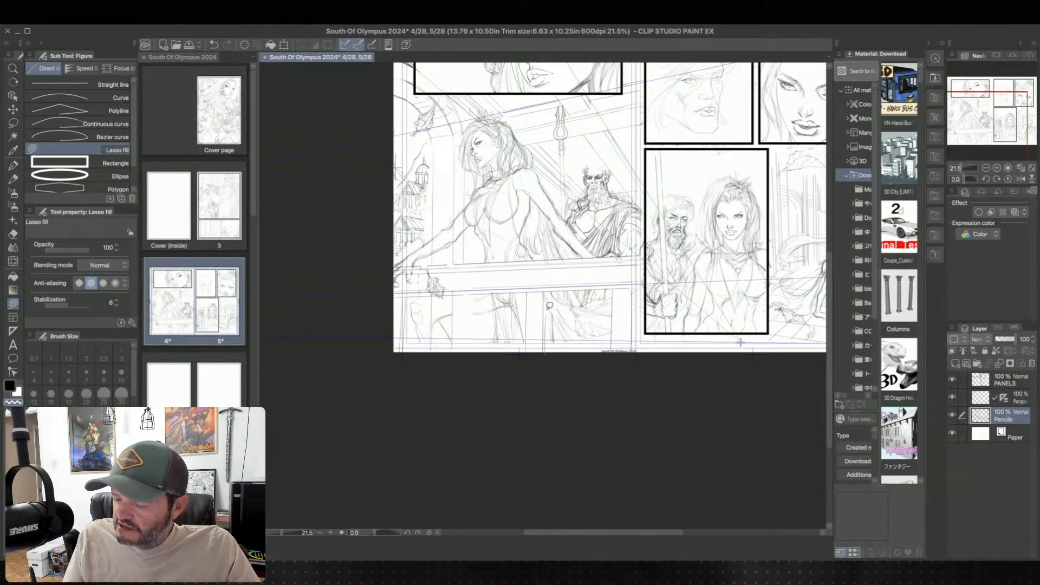
pyautogui.moveTo(529, 297)
pyautogui.mouseDown()
pyautogui.moveTo(528, 352)
pyautogui.moveTo(573, 354)
pyautogui.moveTo(622, 321)
pyautogui.moveTo(612, 353)
pyautogui.moveTo(617, 285)
pyautogui.moveTo(633, 286)
pyautogui.moveTo(623, 356)
pyautogui.mouseUp()
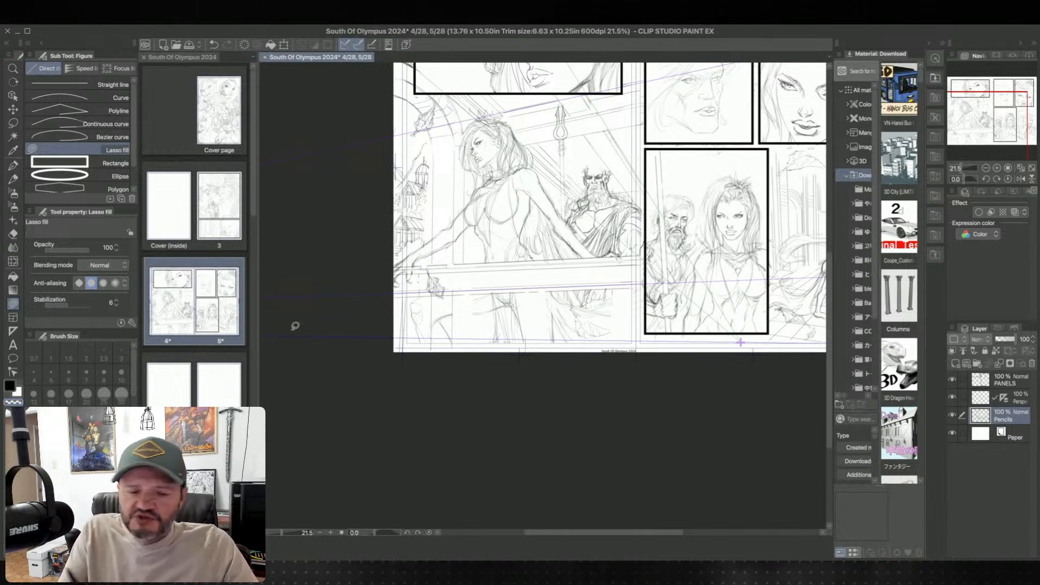
# - Rotate the canvas to 45 degrees, and save the spread
pyautogui.click(13, 179)
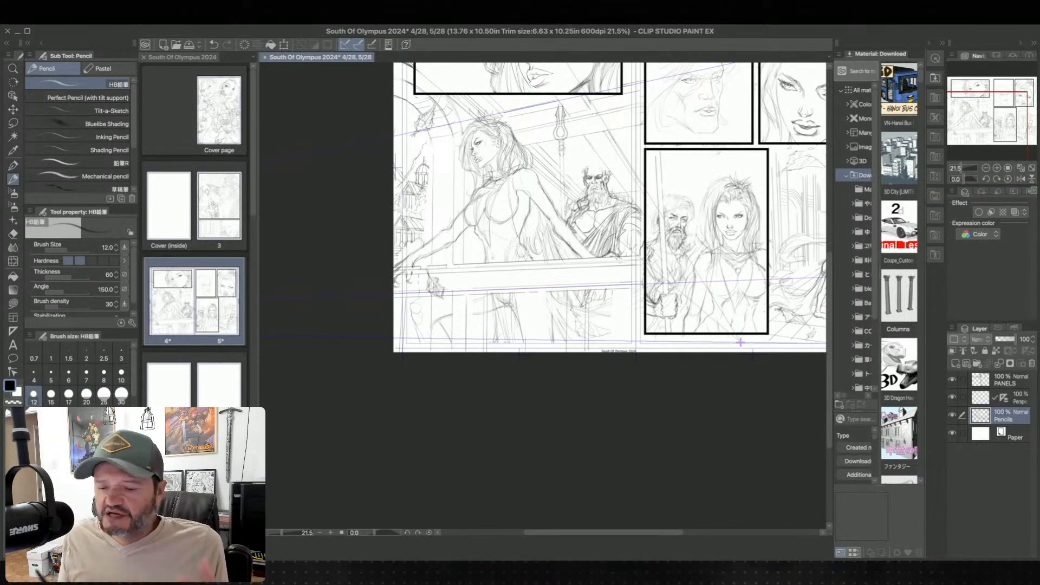
pyautogui.moveTo(608, 306); pyautogui.dragTo(575, 373)
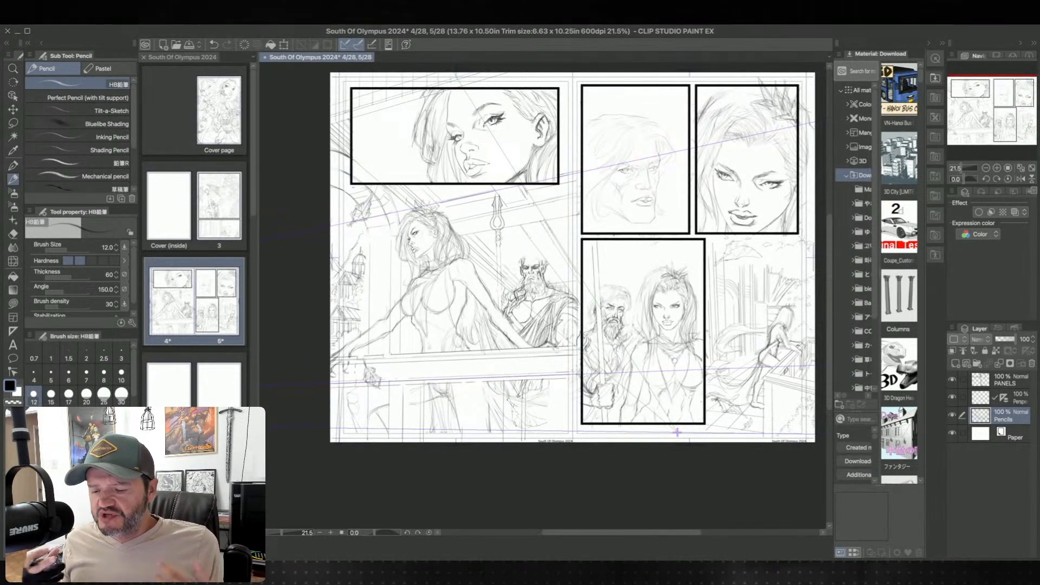
pyautogui.moveTo(677, 431); pyautogui.dragTo(598, 483)
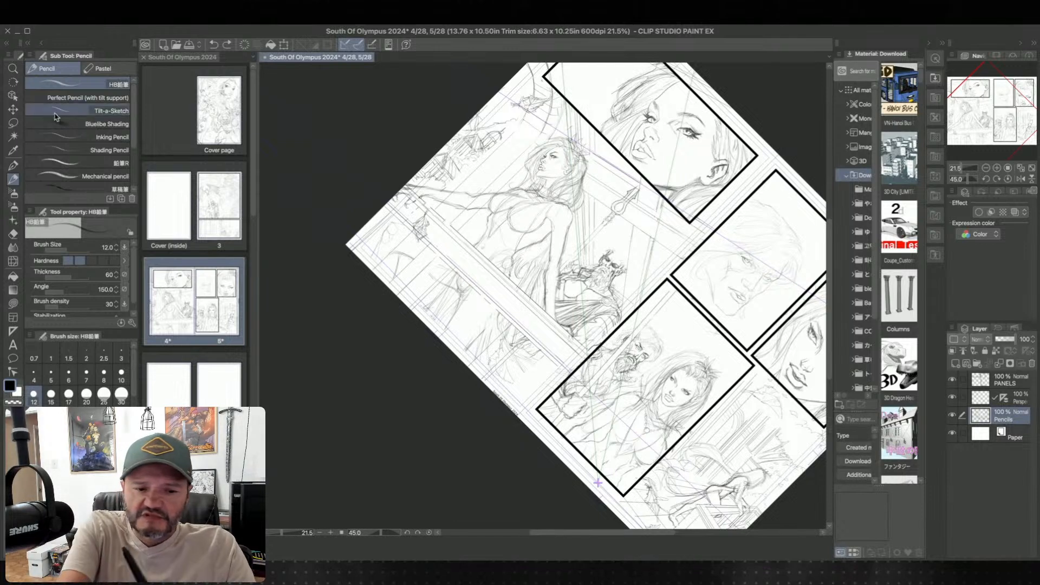
pyautogui.click(13, 95)
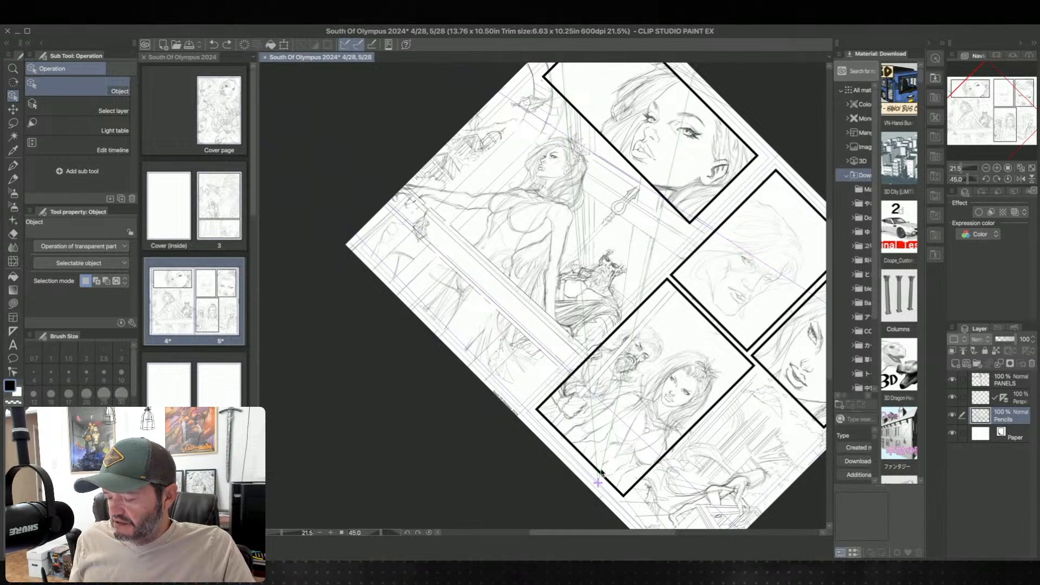
pyautogui.hotkey('ctrl', 's')
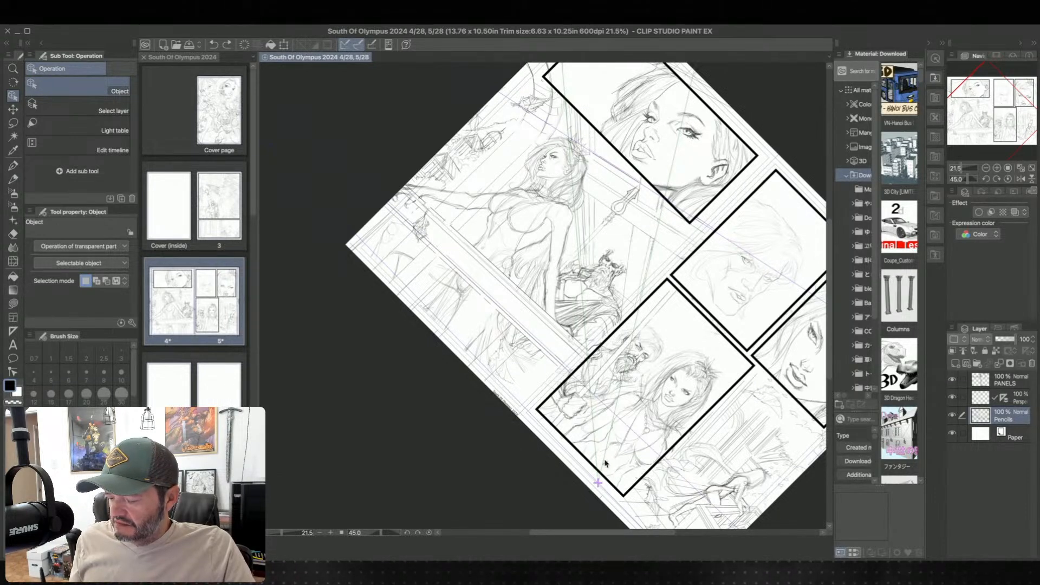
# - Delete the perspective ruler from its layer
pyautogui.press('Delete')
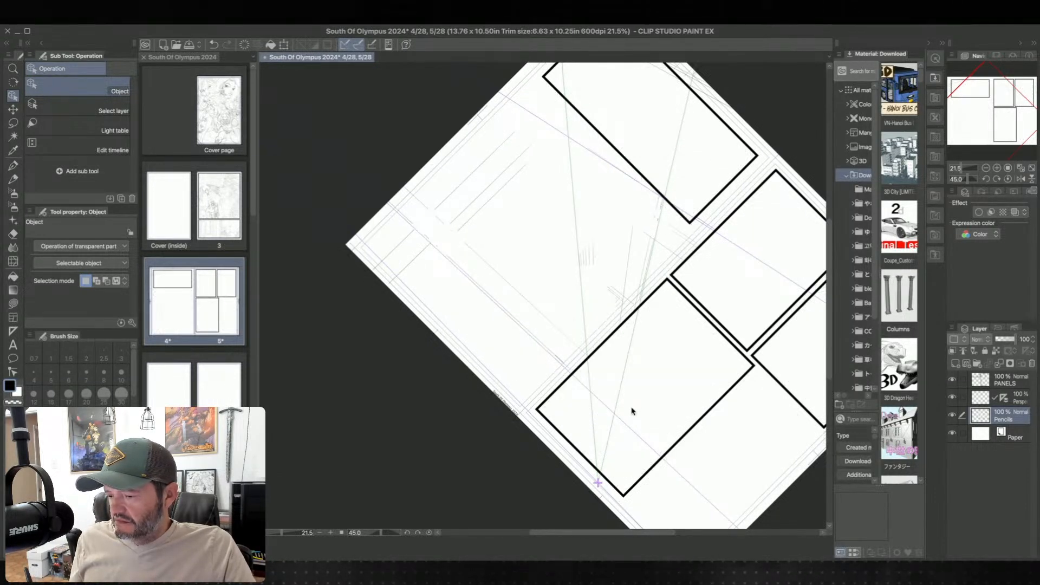
pyautogui.hotkey('ctrl', 'z')
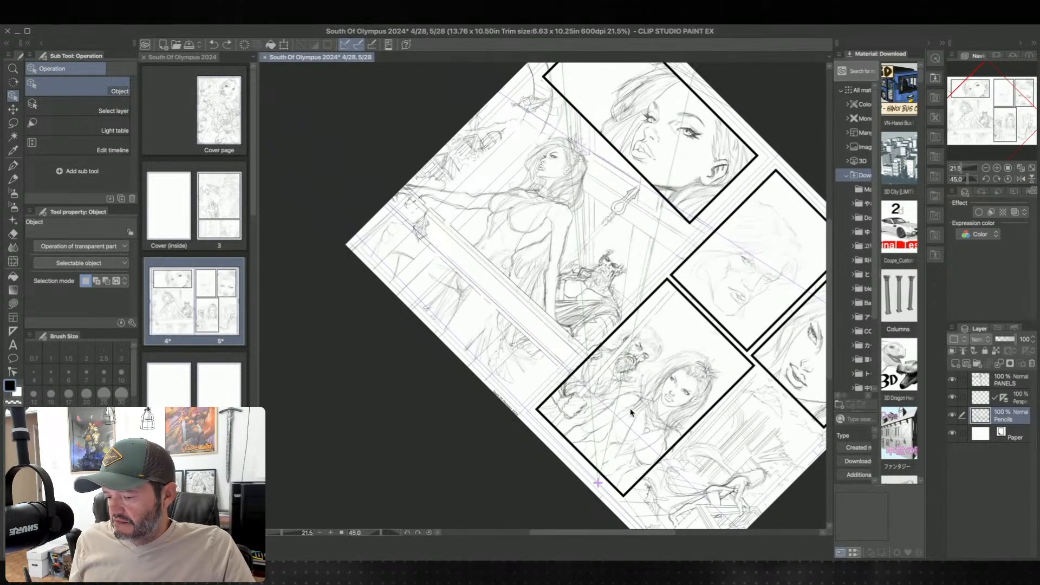
pyautogui.click(1005, 399)
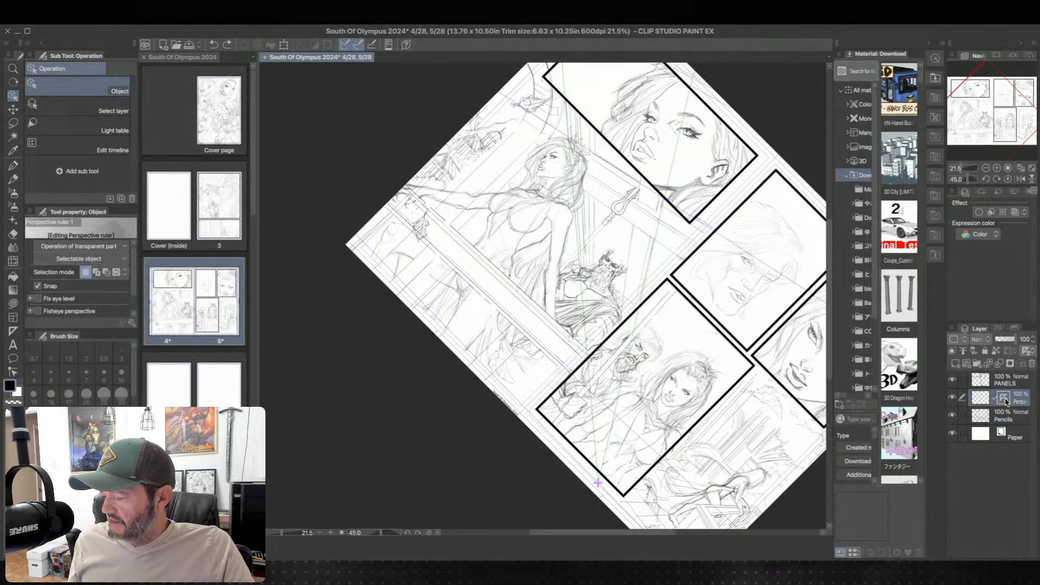
pyautogui.press('Delete')
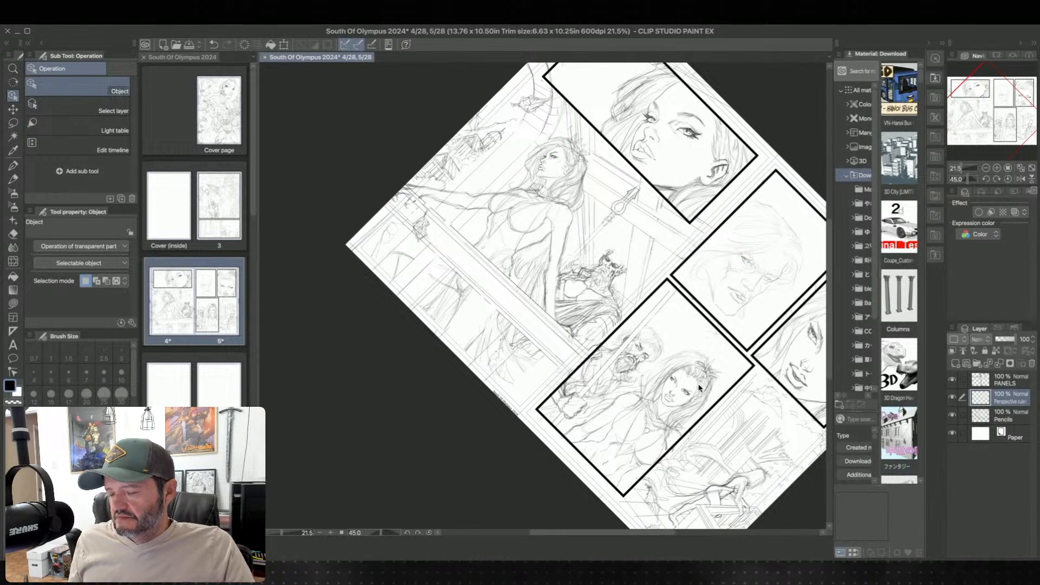
# - Rotate the spread in both directions without the perspective guides, and undo the ruler's deletion
pyautogui.moveTo(707, 379); pyautogui.dragTo(660, 402)
pyautogui.press('-')
pyautogui.press('-')
pyautogui.press('-')
pyautogui.press('-')
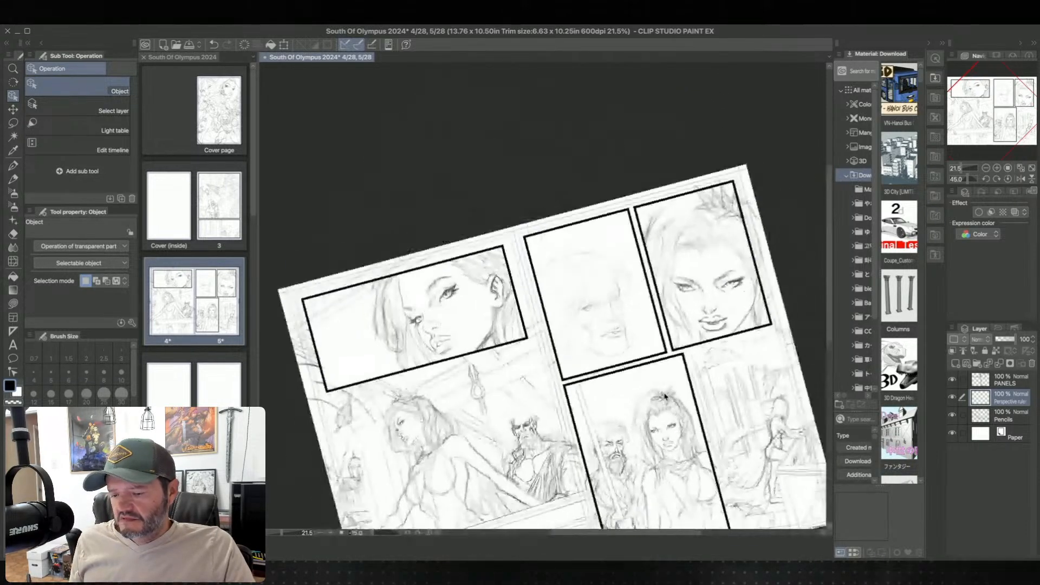
pyautogui.press('^')
pyautogui.press('^')
pyautogui.press('^')
pyautogui.press('^')
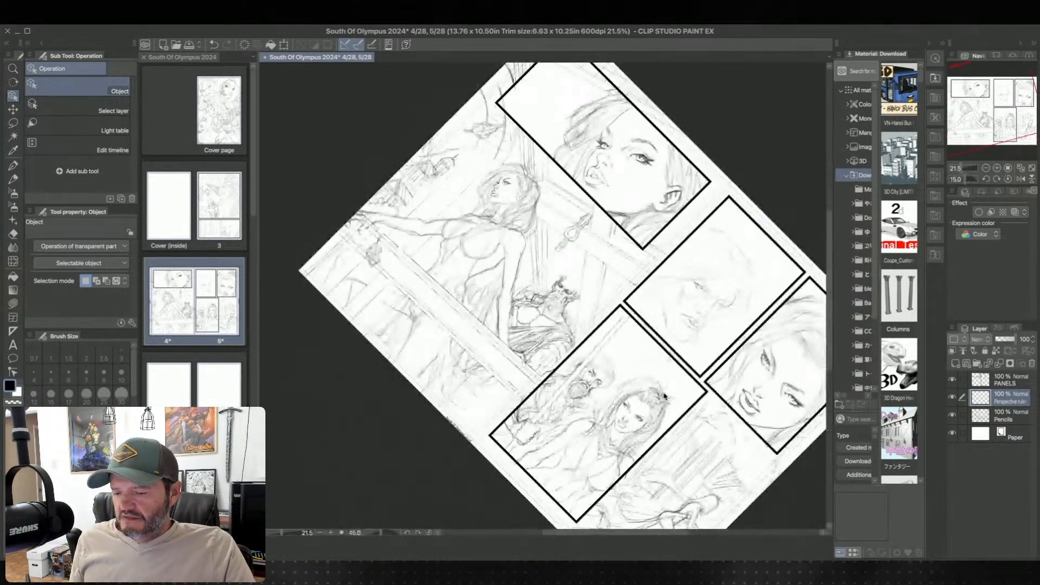
pyautogui.hotkey('ctrl', 'z')
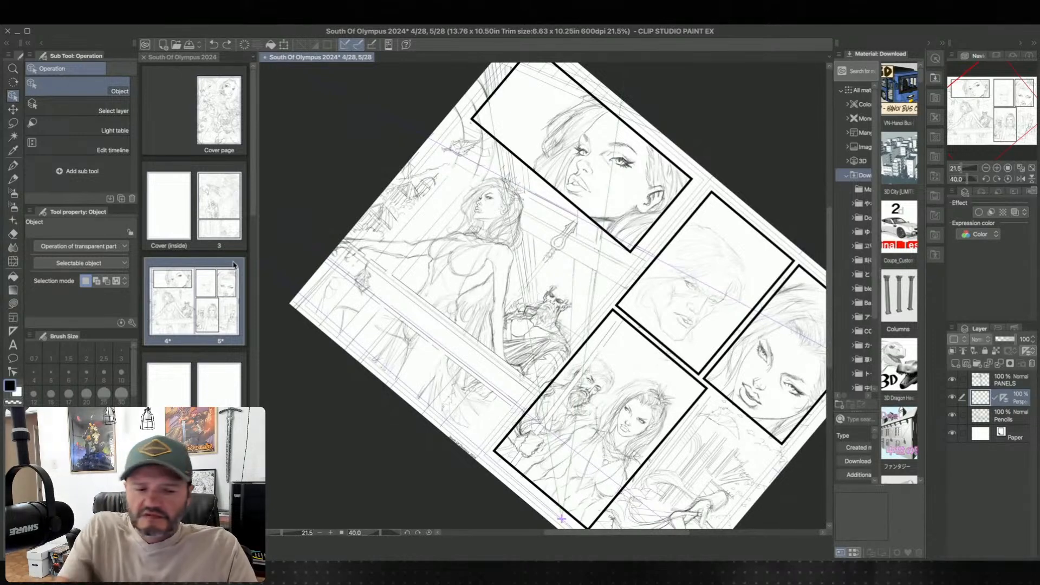
# - Rotate the canvas to 45 degrees for drawing with the HB pencil, and undo the last stroke
pyautogui.press('p')
pyautogui.moveTo(561, 519); pyautogui.dragTo(555, 566)
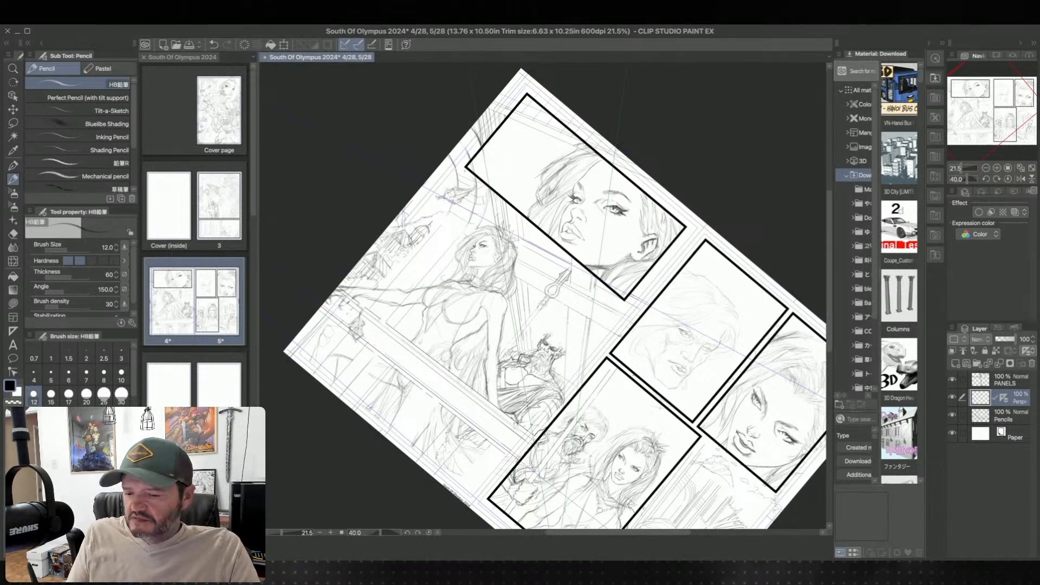
pyautogui.hotkey('ctrl', '@')
pyautogui.press('-')
pyautogui.press('-')
pyautogui.press('-')
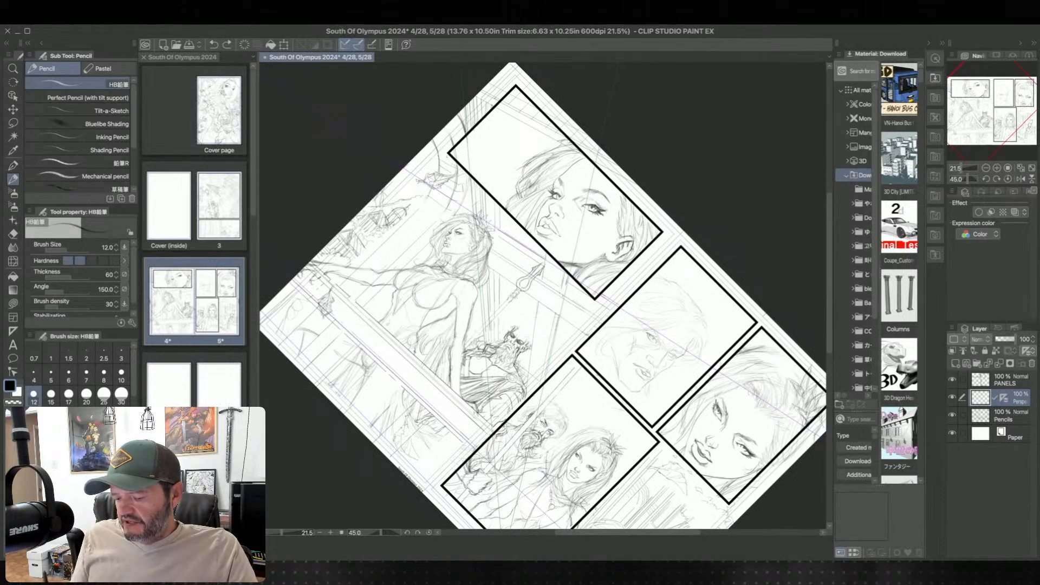
pyautogui.scroll(-5, 505, 425)
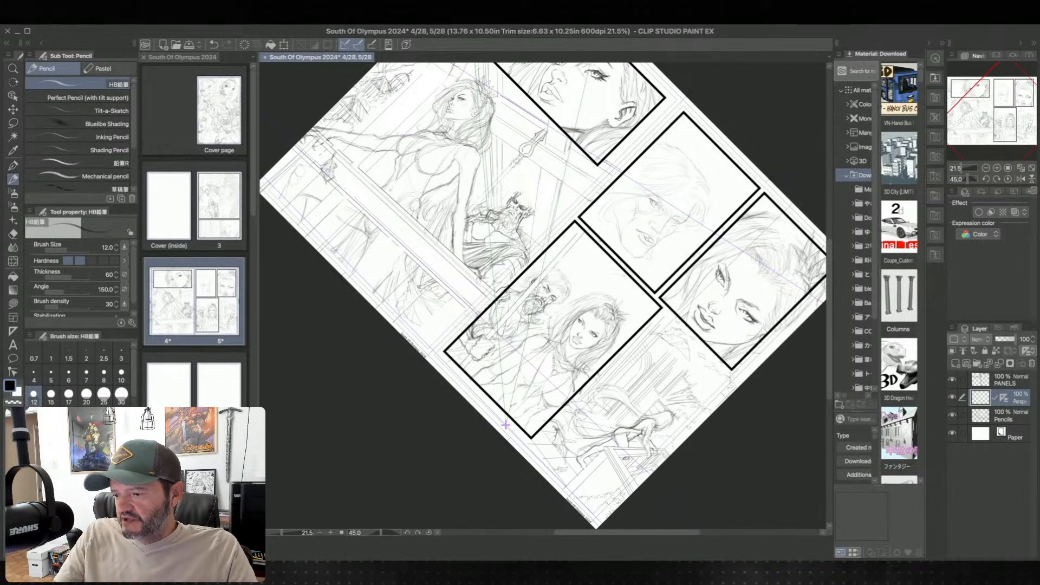
pyautogui.hotkey('ctrl', 'z')
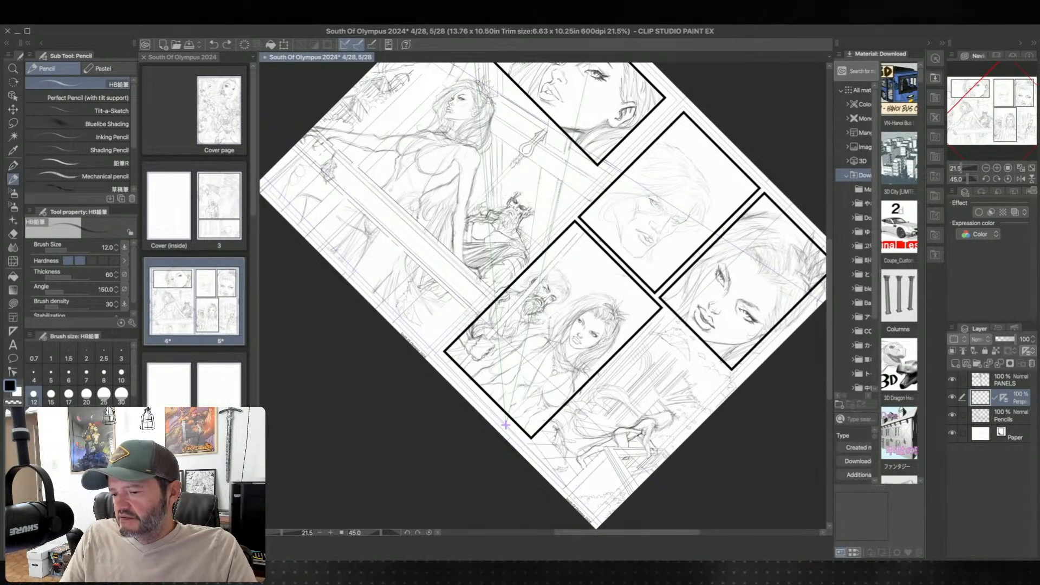
pyautogui.moveTo(505, 425); pyautogui.dragTo(487, 482)
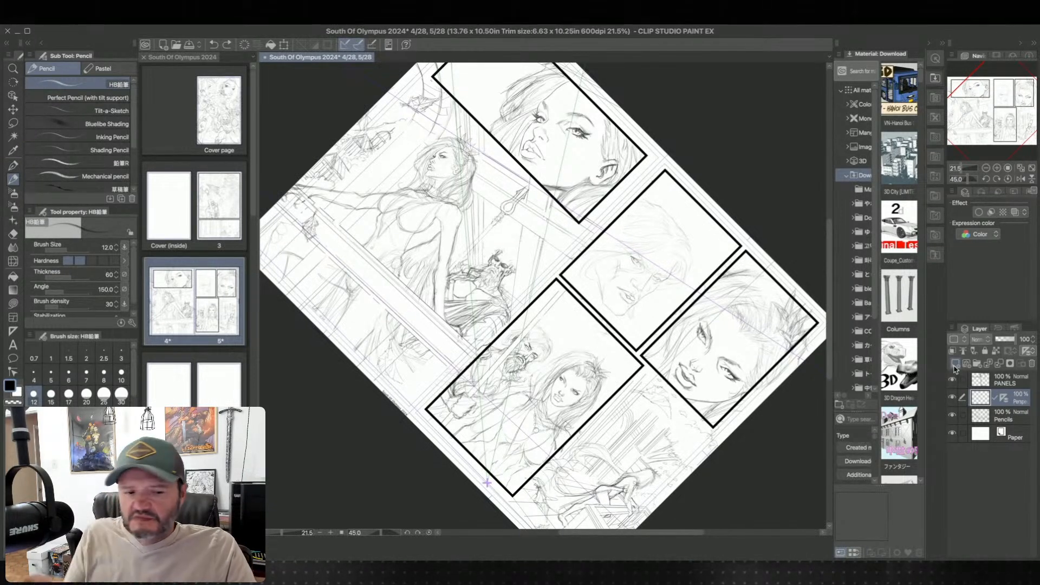
# - Select the perspective ruler with the Object tool, adjust its guide handle in the man's close-up panel, and return to the HB pencil
pyautogui.click(17, 97)
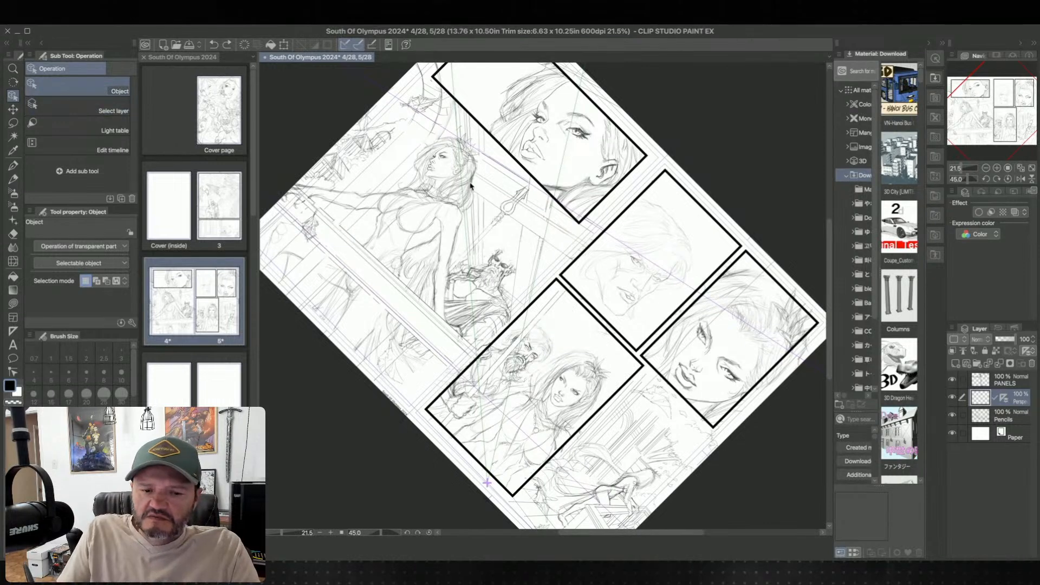
pyautogui.moveTo(499, 232); pyautogui.dragTo(504, 240)
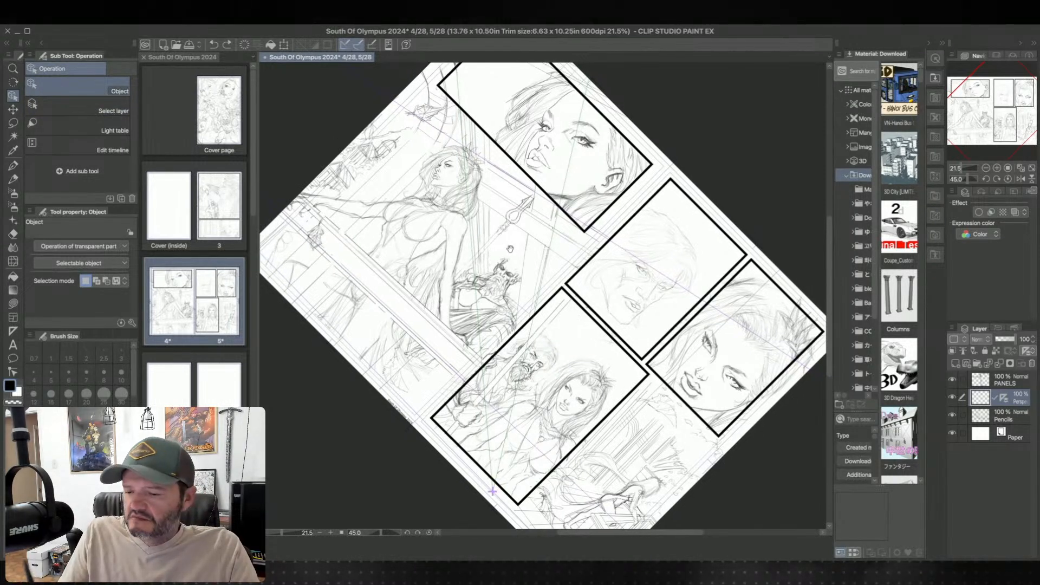
pyautogui.click(579, 130)
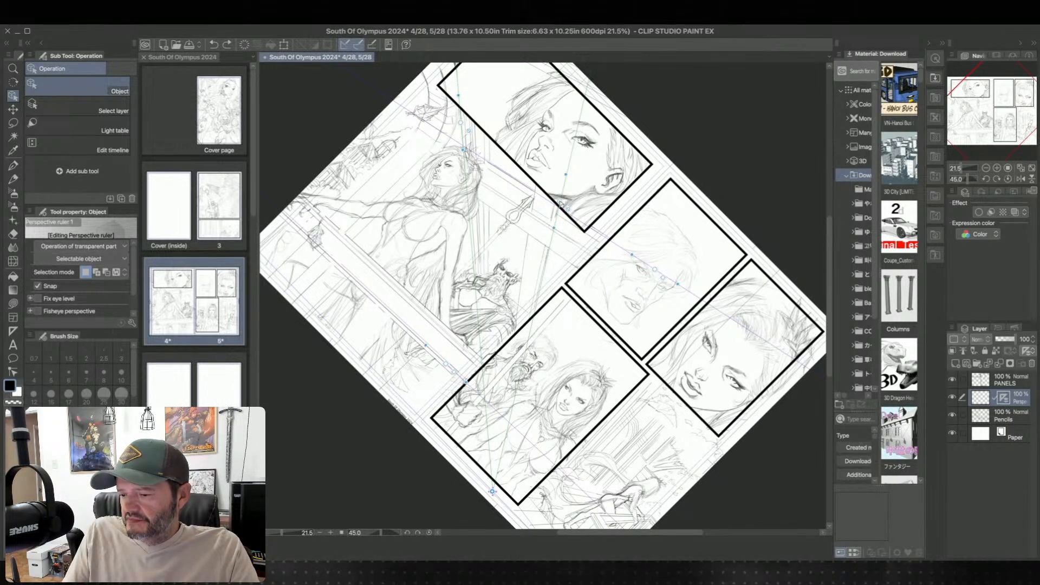
pyautogui.moveTo(561, 200); pyautogui.dragTo(684, 247)
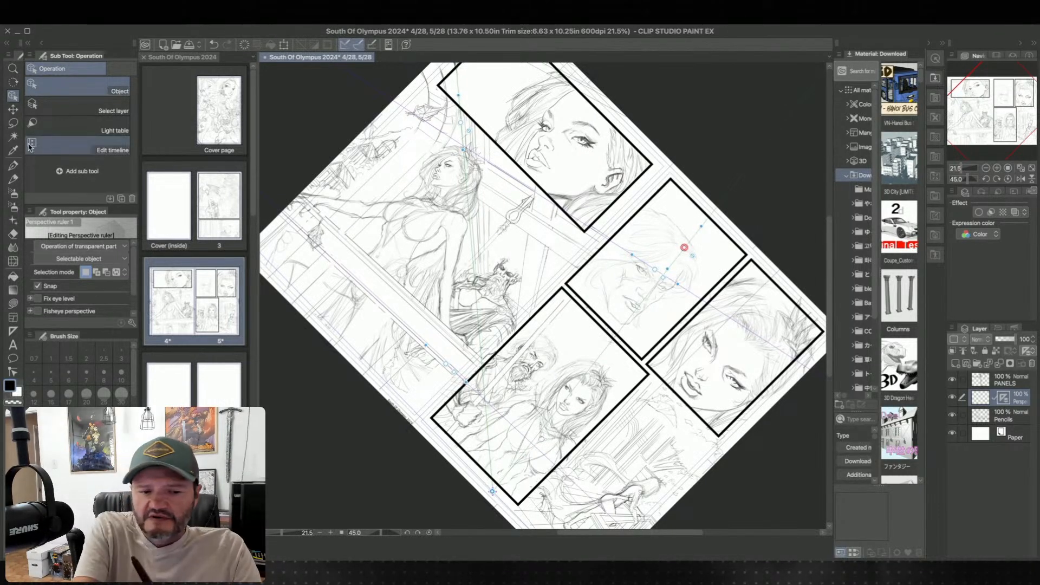
pyautogui.click(12, 181)
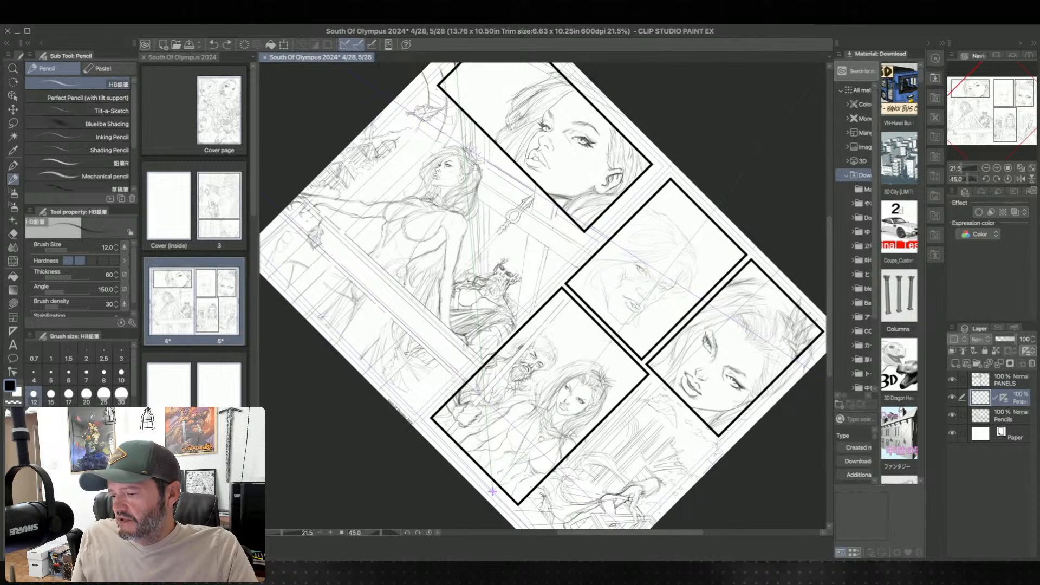
# - Rotate the canvas to 15 degrees and remove the perspective ruler from its layer
pyautogui.moveTo(492, 492); pyautogui.dragTo(442, 501)
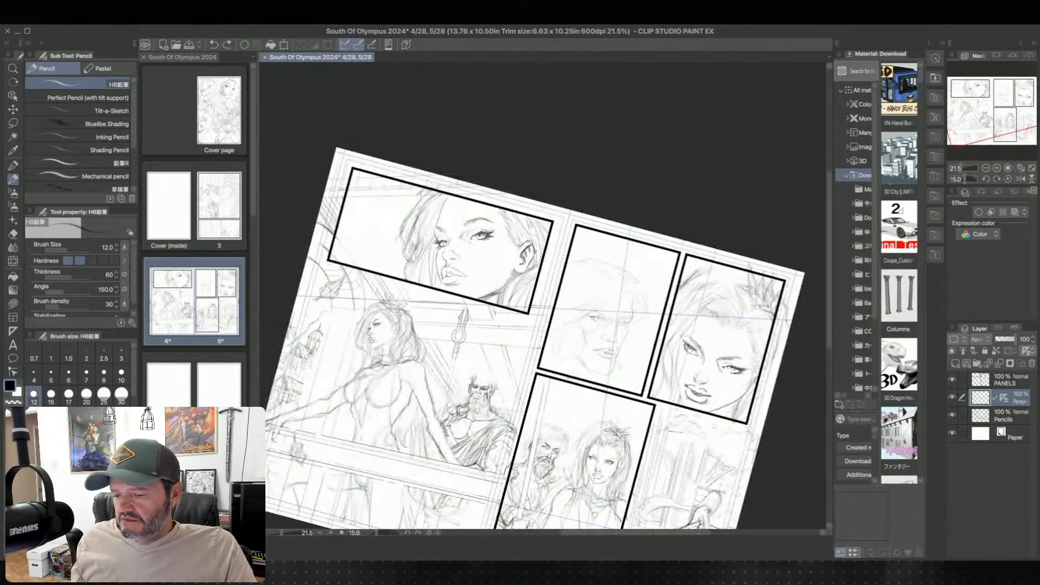
pyautogui.moveTo(722, 396); pyautogui.dragTo(667, 359)
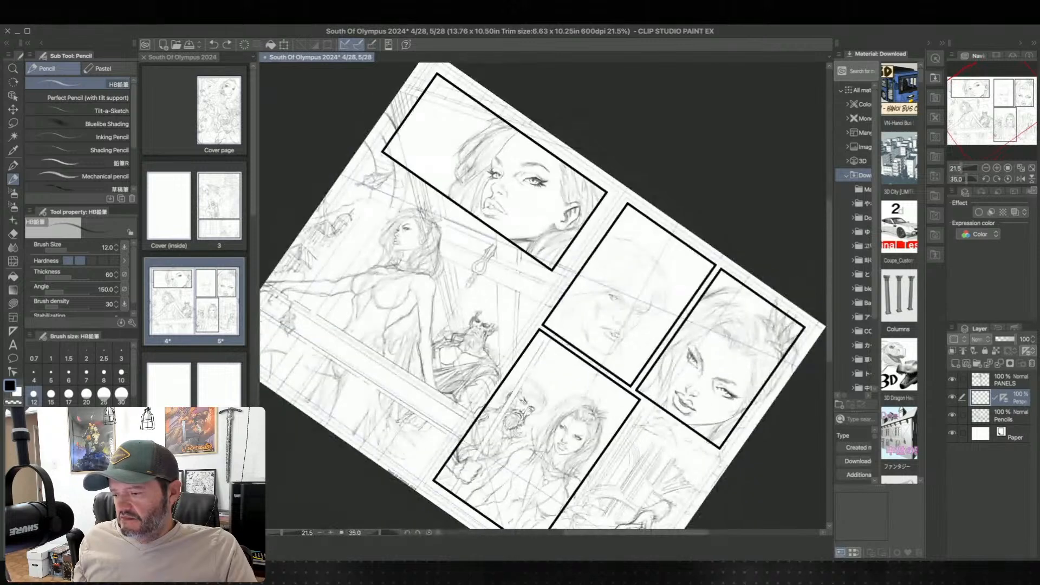
pyautogui.moveTo(746, 450); pyautogui.dragTo(548, 494)
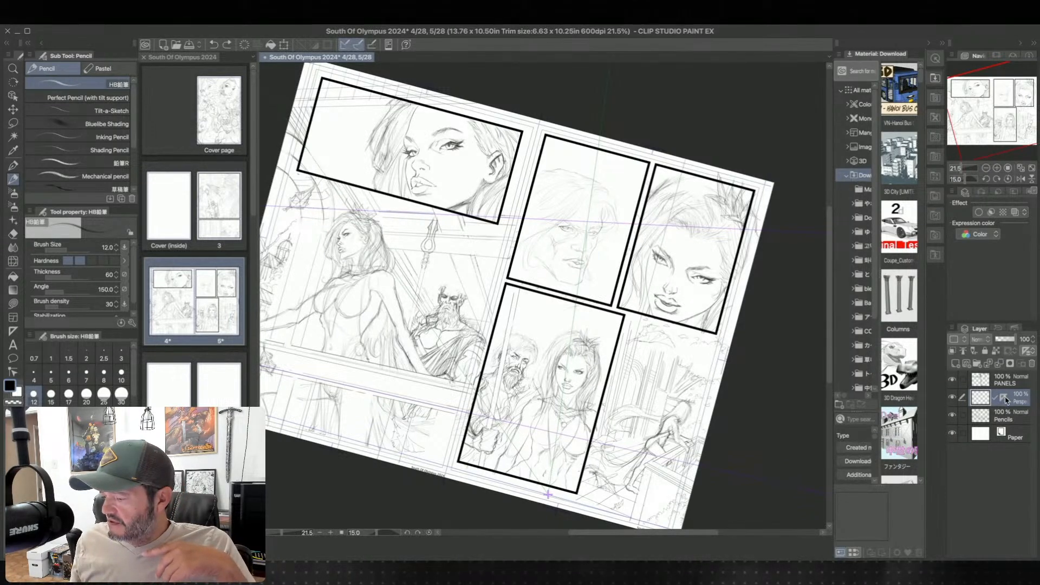
pyautogui.click(1004, 398)
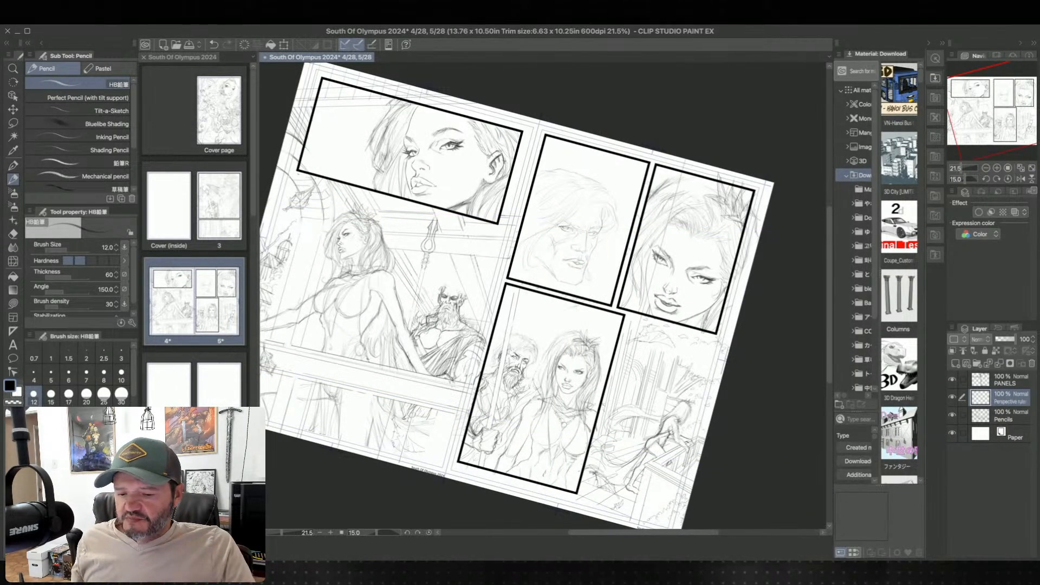
# - Try clearing the stray lines above the first panel with a transparent Lasso fill on the Perspective ruler layer, and undo the fill
pyautogui.moveTo(730, 465); pyautogui.dragTo(639, 433)
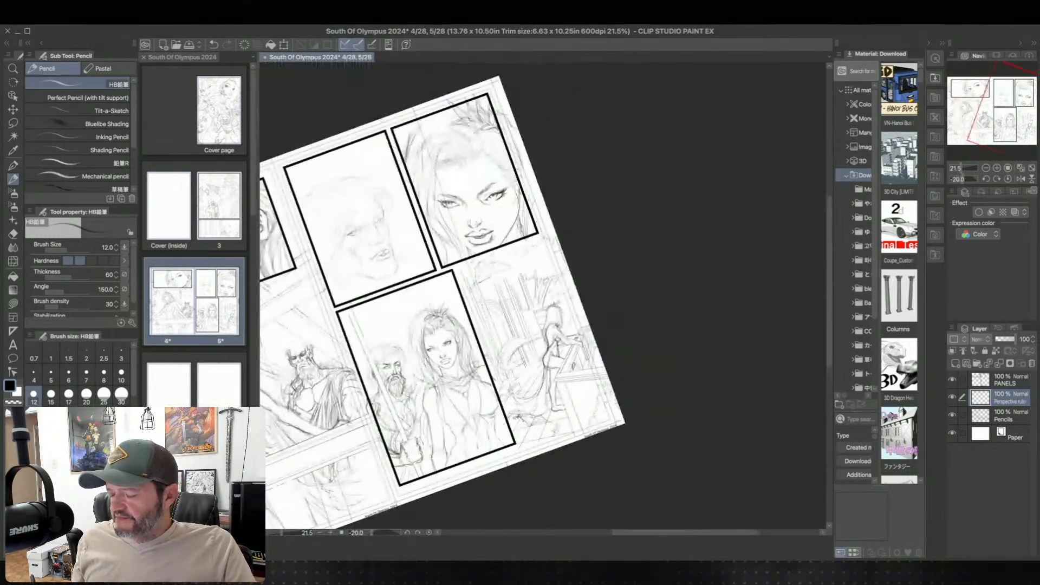
pyautogui.hotkey('ctrl', '@')
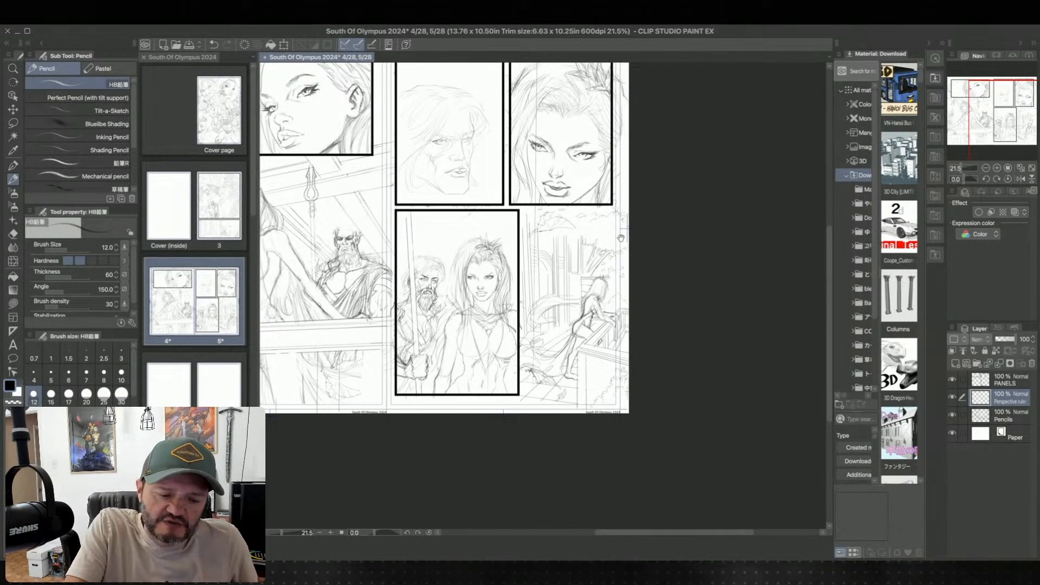
pyautogui.moveTo(621, 239); pyautogui.dragTo(815, 369)
pyautogui.press('u')
pyautogui.moveTo(542, 244); pyautogui.dragTo(432, 203)
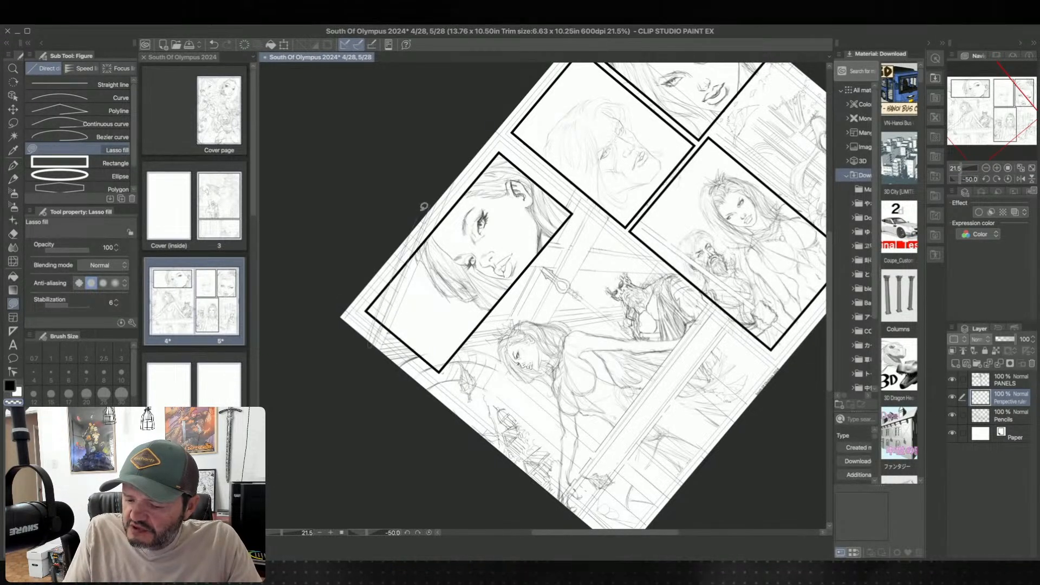
pyautogui.moveTo(415, 254)
pyautogui.mouseDown()
pyautogui.moveTo(380, 346)
pyautogui.moveTo(401, 282)
pyautogui.mouseUp()
pyautogui.hotkey('ctrl', 'z')
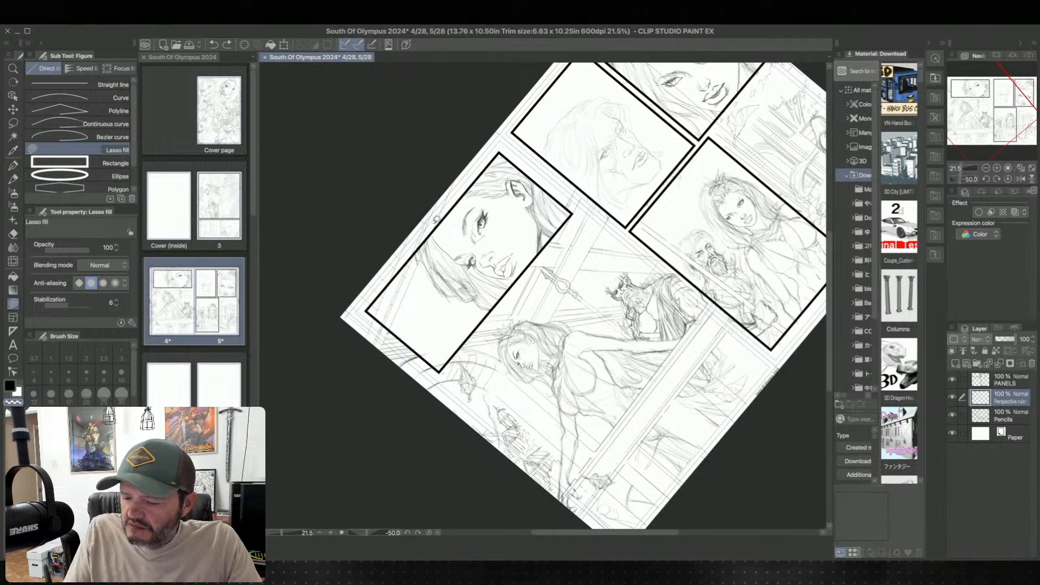
pyautogui.moveTo(437, 220)
pyautogui.mouseDown()
pyautogui.moveTo(420, 259)
pyautogui.moveTo(435, 209)
pyautogui.mouseUp()
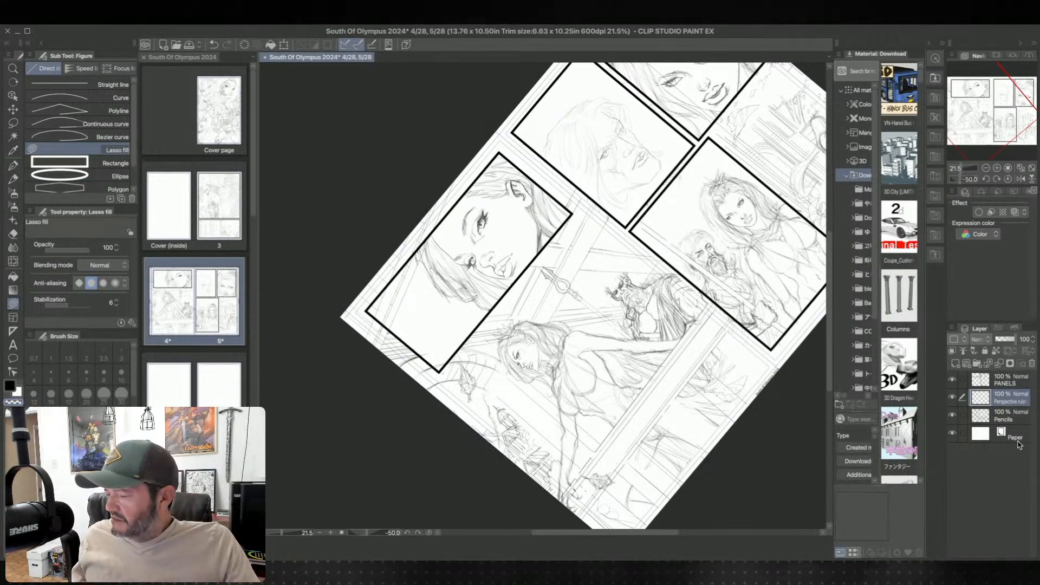
# - Clear the stray lines above the first panel with a transparent Lasso fill on the Pencils layer, and reset the canvas rotation
pyautogui.hotkey('alt', '[')
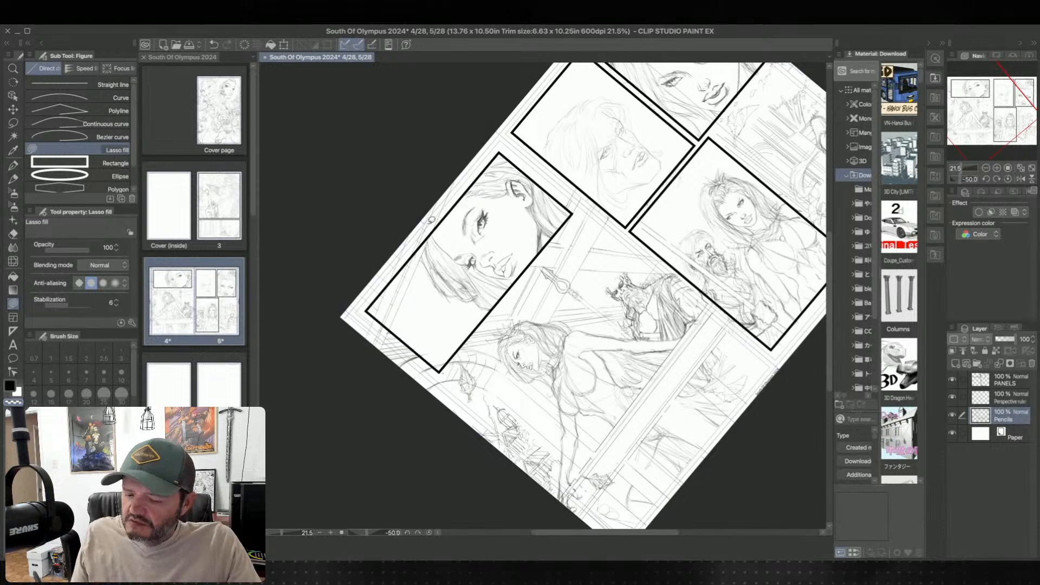
pyautogui.moveTo(421, 238); pyautogui.dragTo(487, 304)
pyautogui.scroll(-1, 563, 326)
pyautogui.hotkey('ctrl', '@')
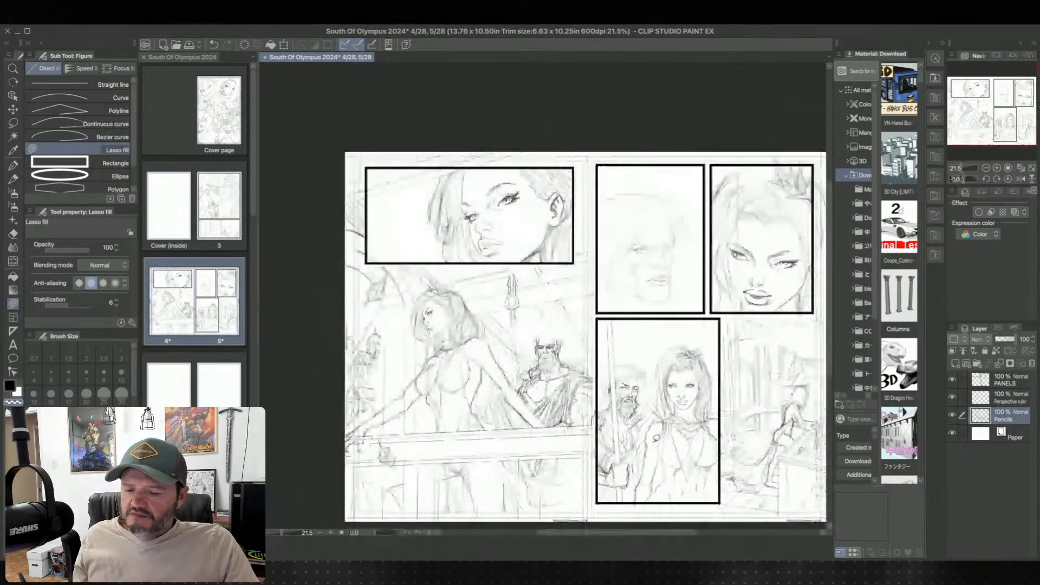
# - Merge the Perspective ruler layer with the Pencils layer
pyautogui.scroll(-3, 563, 325)
pyautogui.hscroll(3, 564, 325)
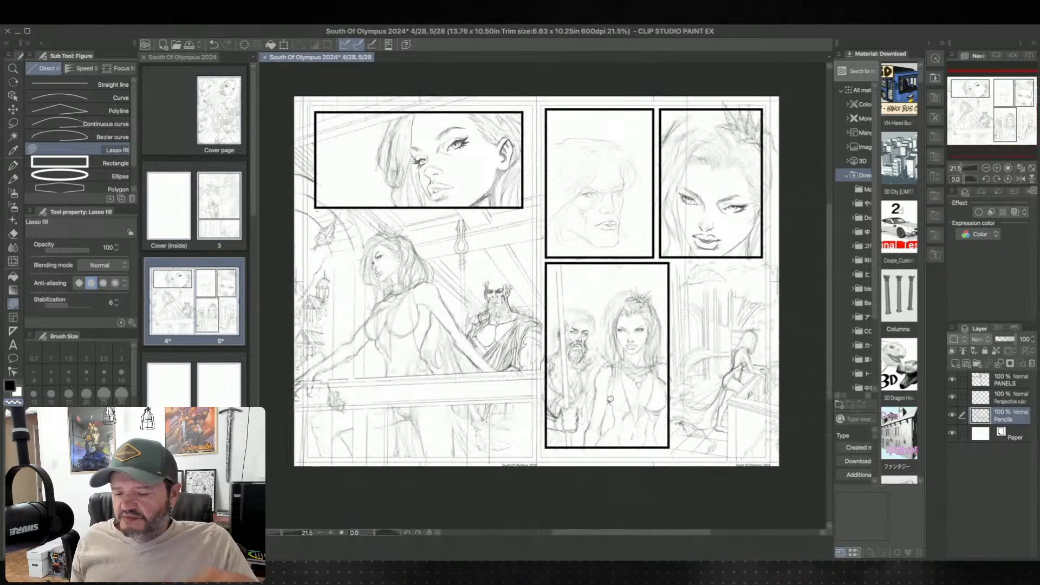
pyautogui.moveTo(694, 449); pyautogui.dragTo(633, 422)
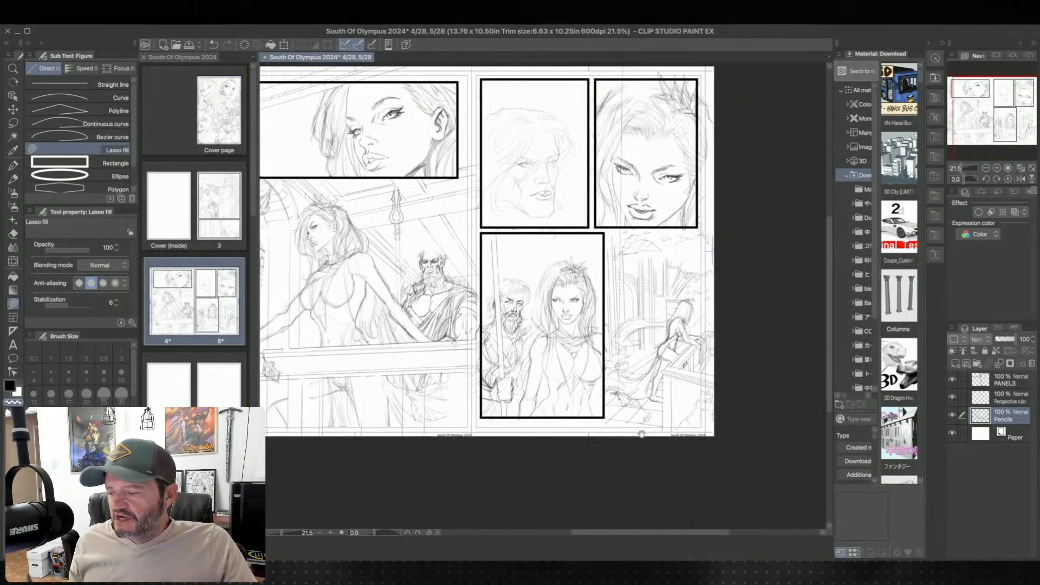
pyautogui.keyDown('ctrl'); pyautogui.click(1007, 399); pyautogui.keyUp('ctrl')
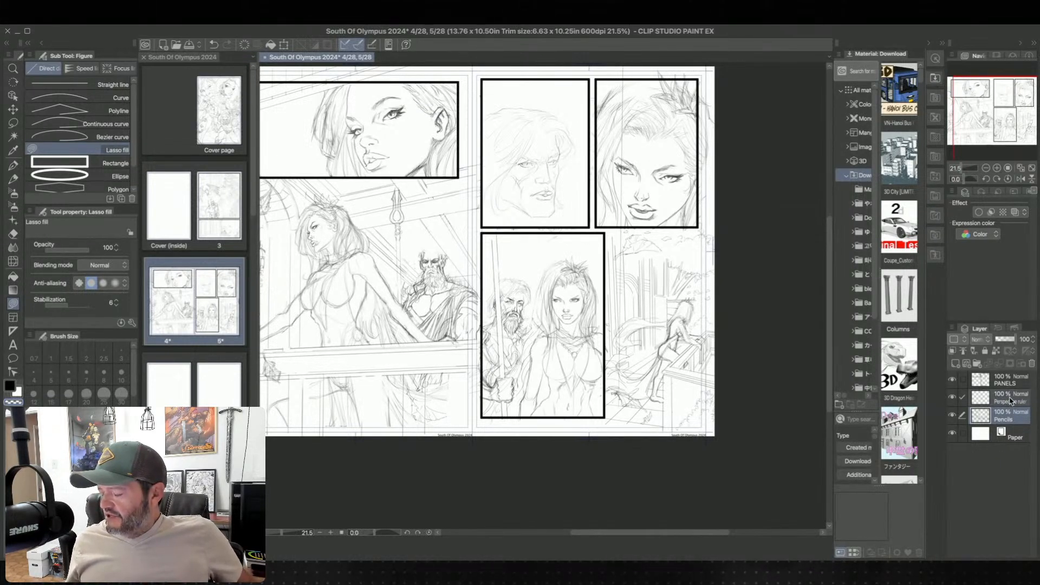
pyautogui.click(1009, 364)
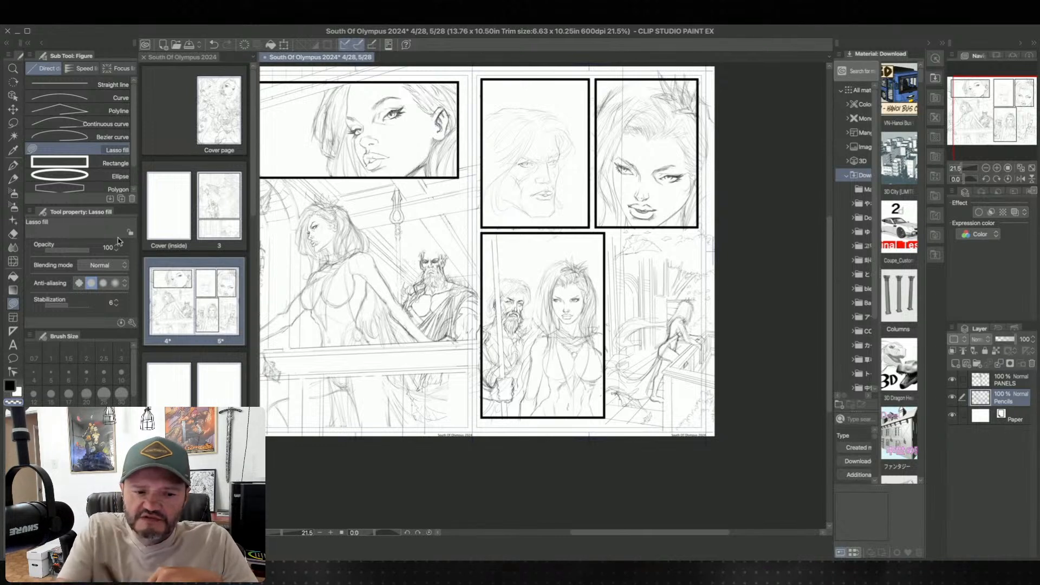
# - Redraw the seated bearded man's head and hair in the balcony panel with the HB pencil
pyautogui.press('p')
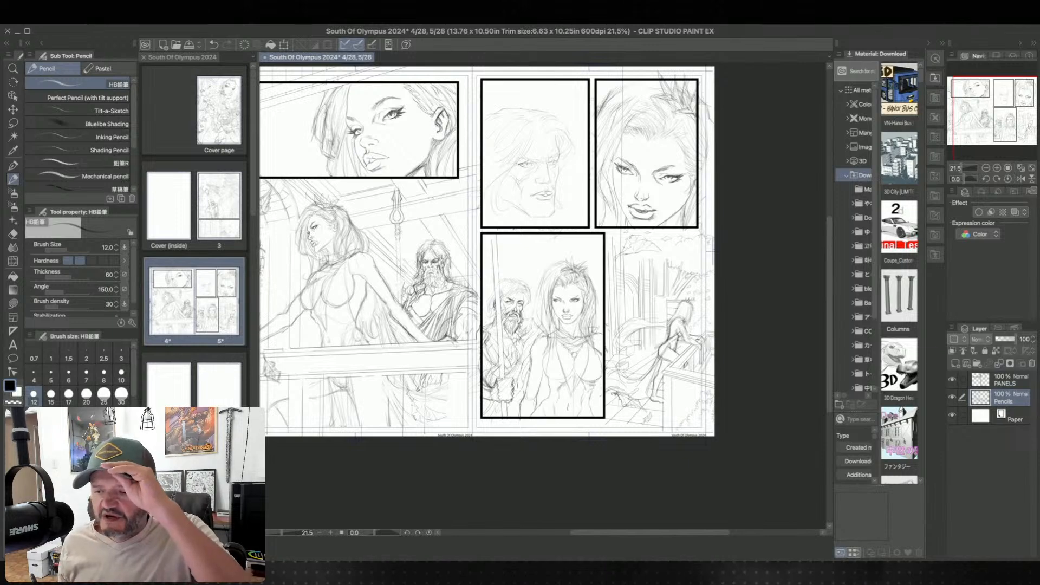
pyautogui.moveTo(696, 457); pyautogui.dragTo(671, 399)
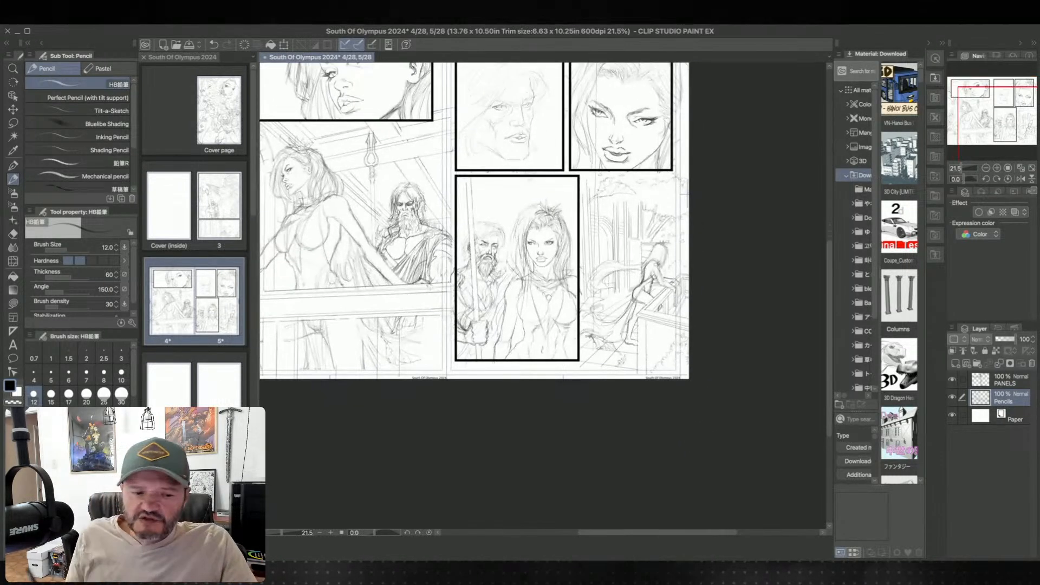
# - Create a perspective ruler for the lower-right panel on page 5 by drawing two guide lines that converge beyond the page's right edge
pyautogui.click(13, 331)
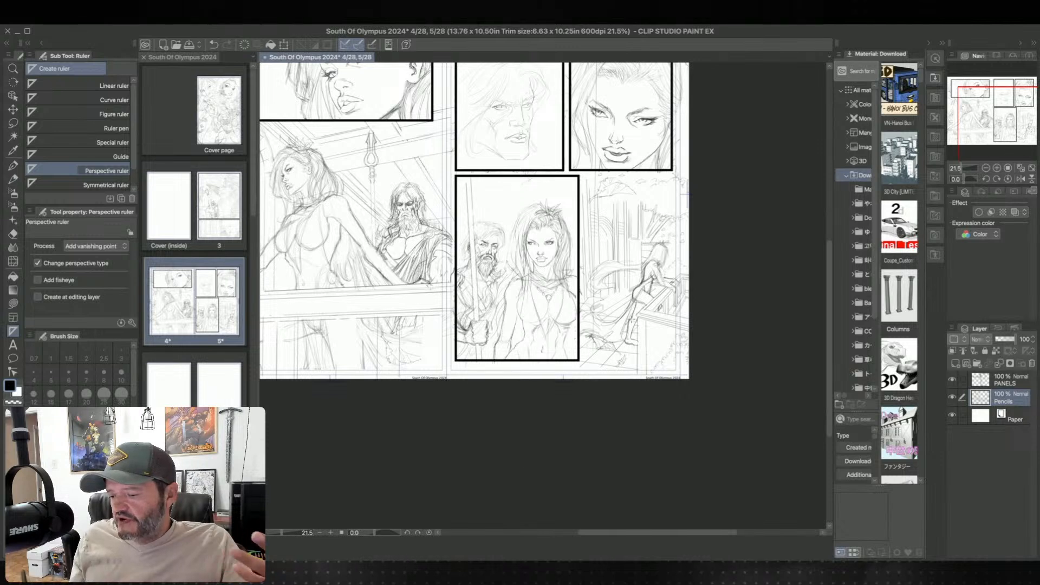
pyautogui.moveTo(488, 458); pyautogui.dragTo(699, 253)
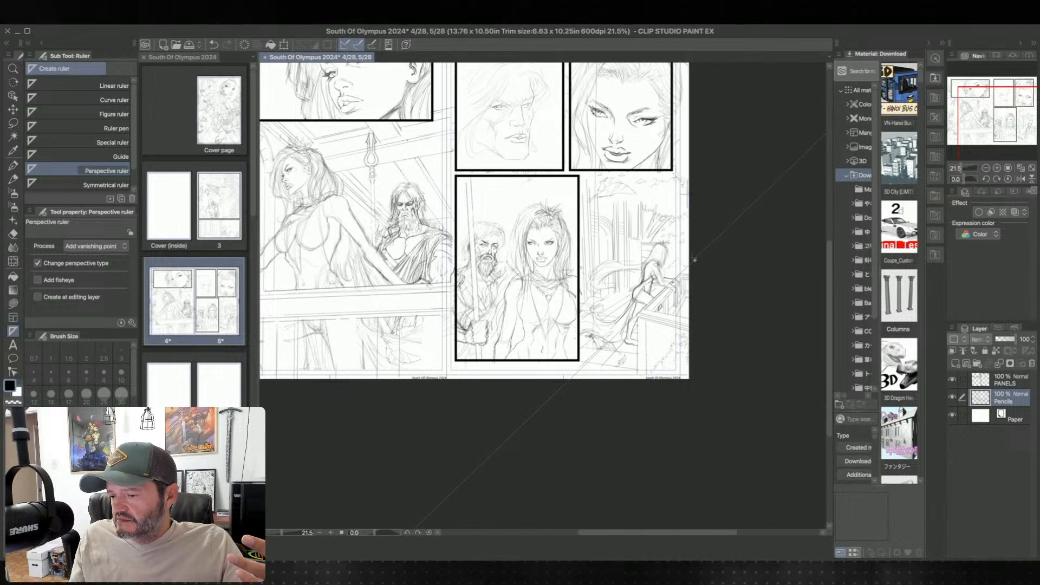
pyautogui.moveTo(465, 410); pyautogui.dragTo(725, 231)
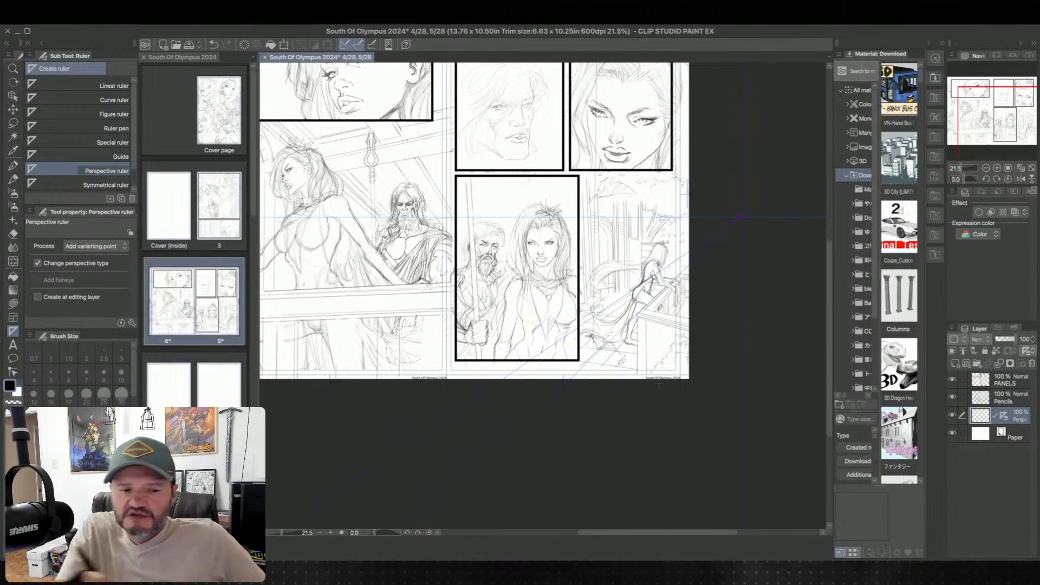
# - Adjust the new perspective ruler's vanishing point and guide handles with the Object tool, angling one guide down across the lower-right panel's roof
pyautogui.press('o')
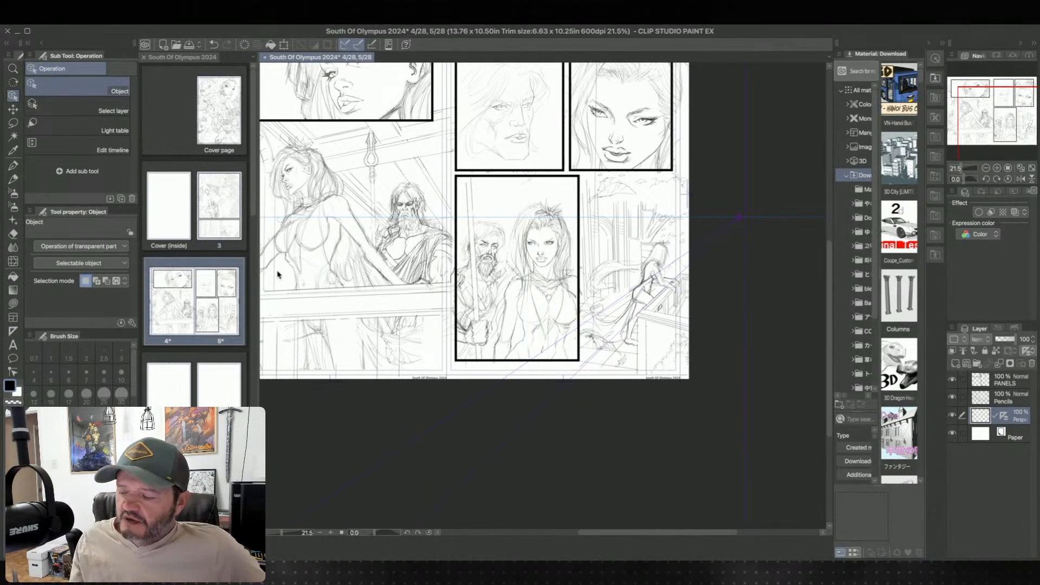
pyautogui.click(606, 314)
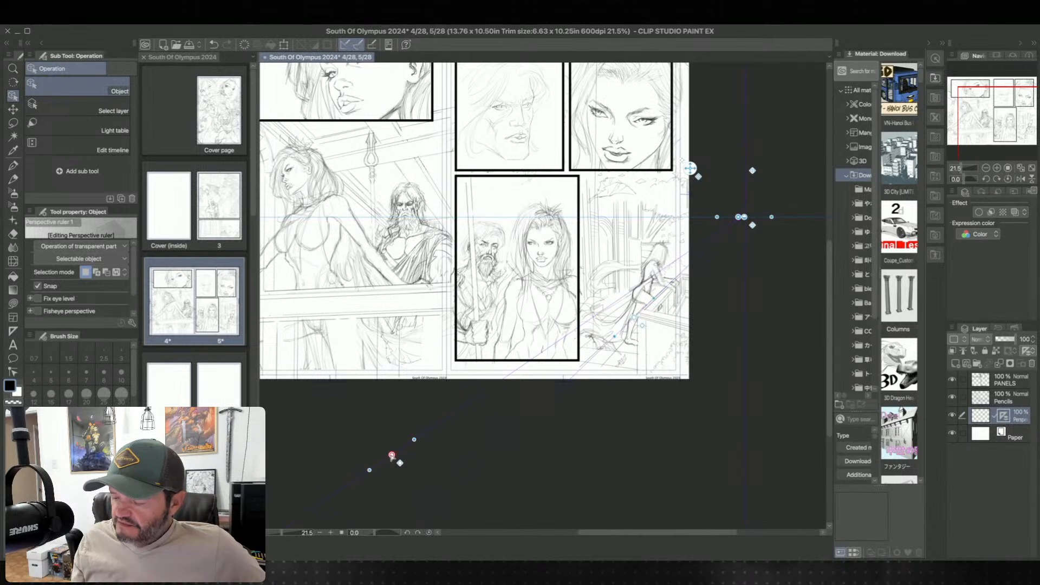
pyautogui.moveTo(392, 455); pyautogui.dragTo(415, 432)
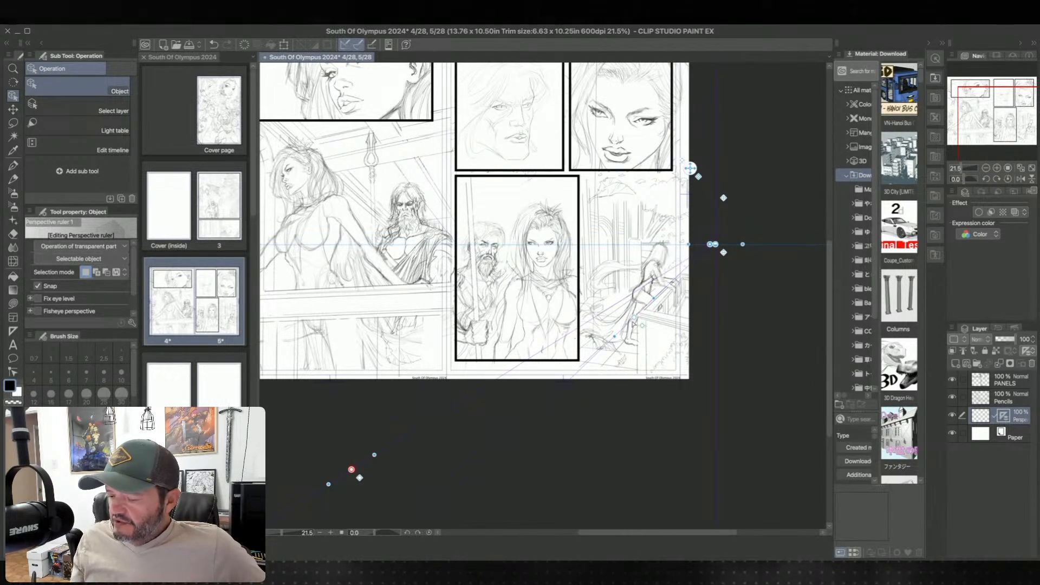
pyautogui.moveTo(712, 244); pyautogui.dragTo(713, 245)
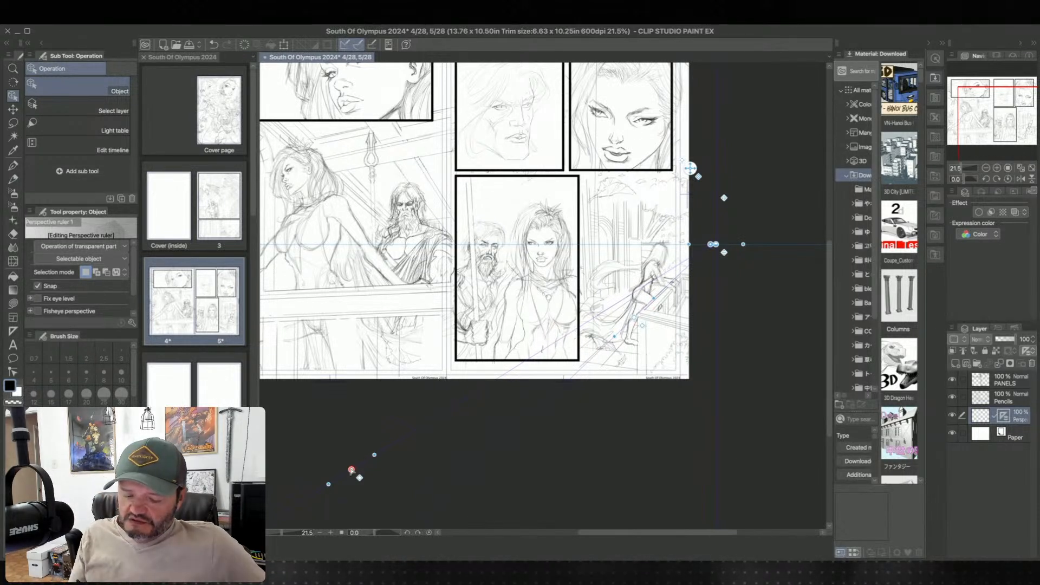
pyautogui.moveTo(352, 470); pyautogui.dragTo(303, 80)
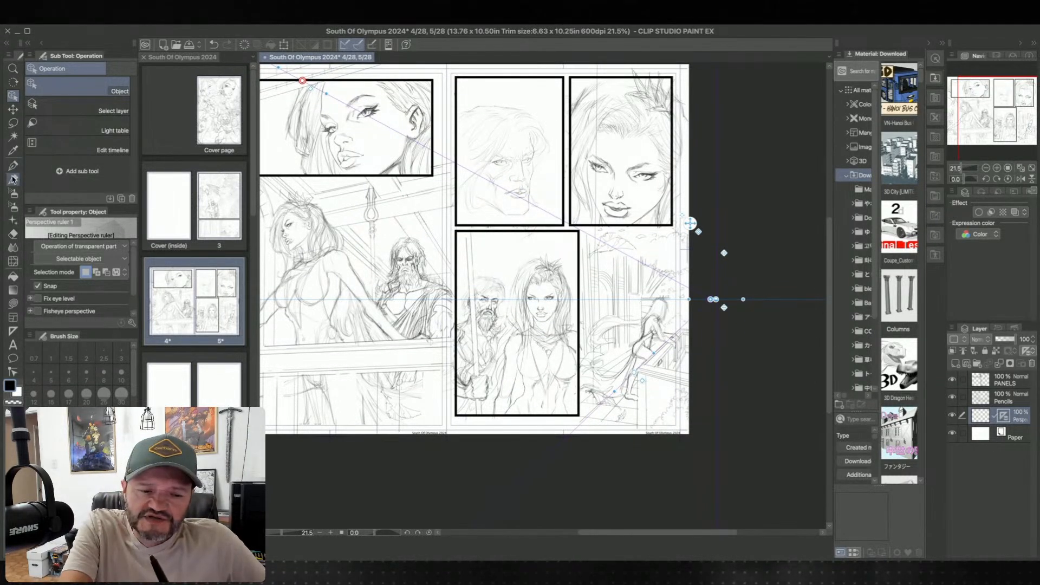
# - Draw the roof edges and railing in the lower-right panel on page 5 with the HB pencil, following the perspective ruler
pyautogui.click(13, 179)
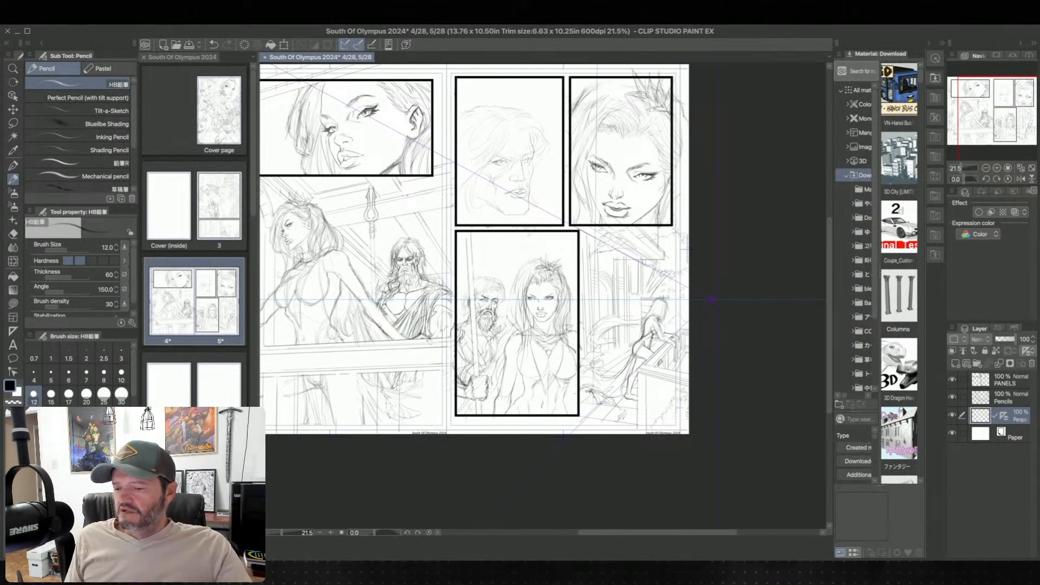
pyautogui.moveTo(658, 404); pyautogui.dragTo(695, 251)
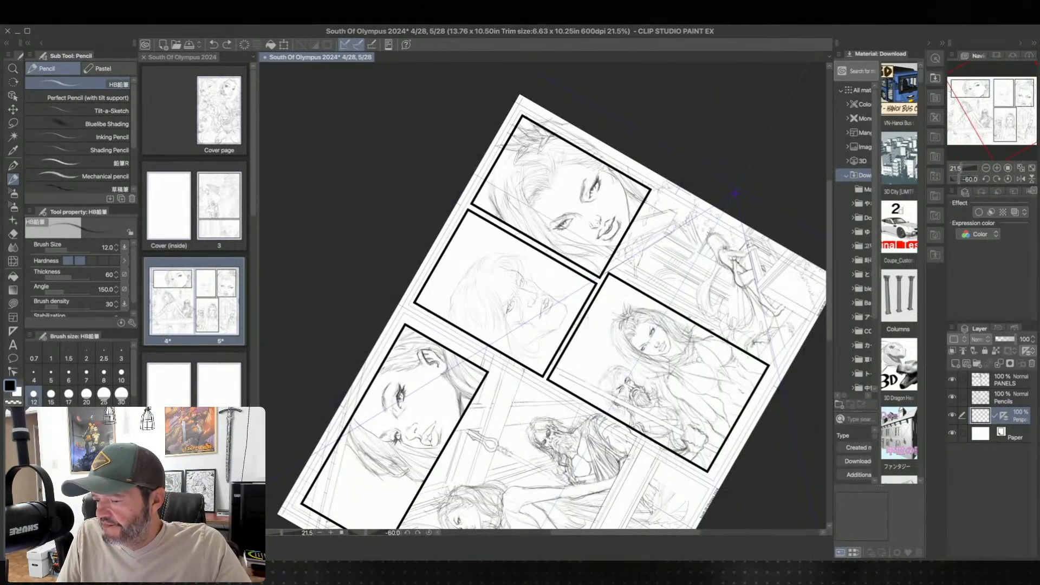
pyautogui.moveTo(735, 192); pyautogui.dragTo(722, 169)
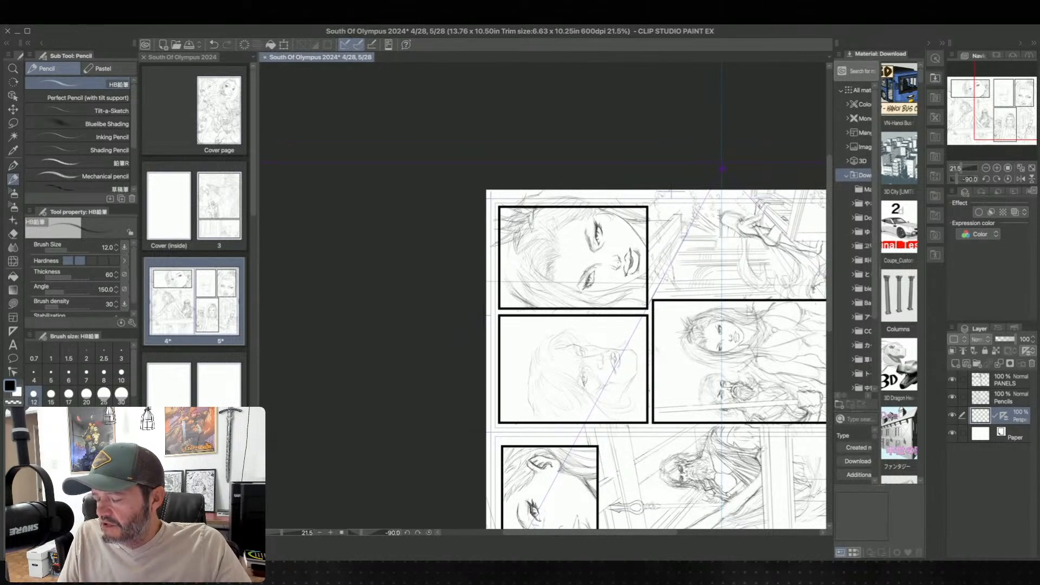
pyautogui.moveTo(722, 168); pyautogui.dragTo(729, 310)
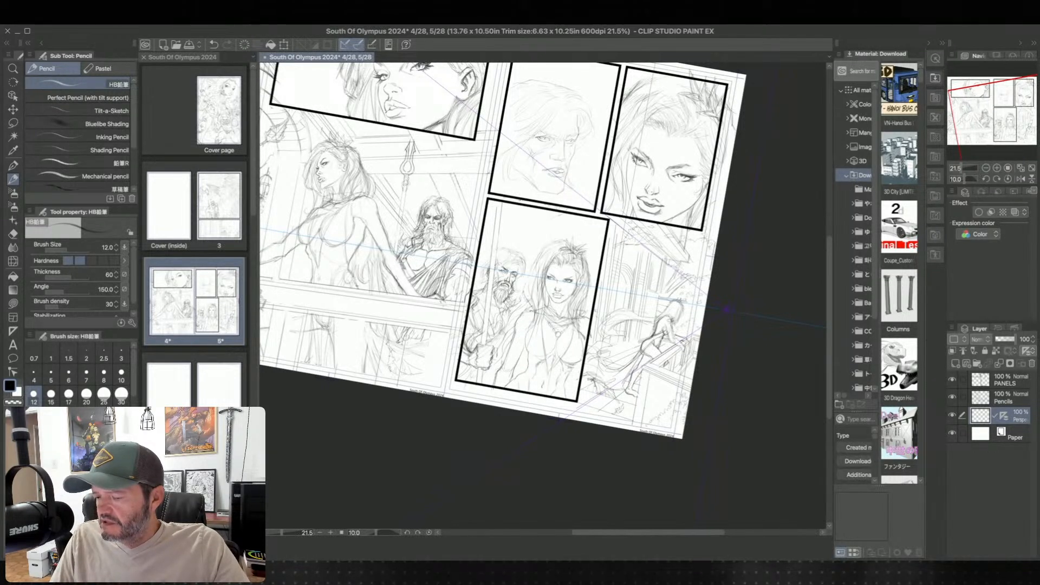
pyautogui.moveTo(711, 416); pyautogui.dragTo(685, 343)
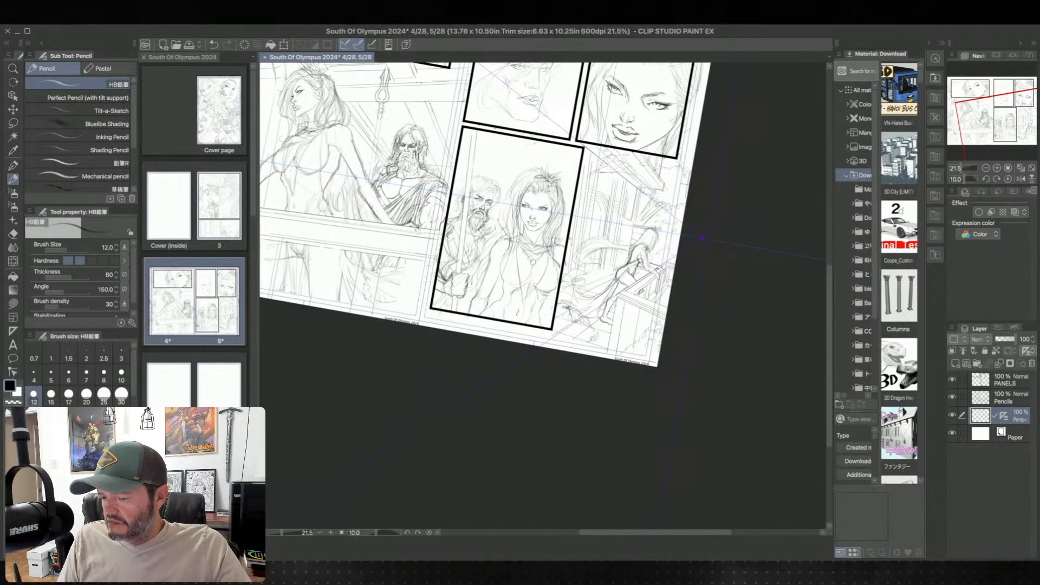
pyautogui.press('-')
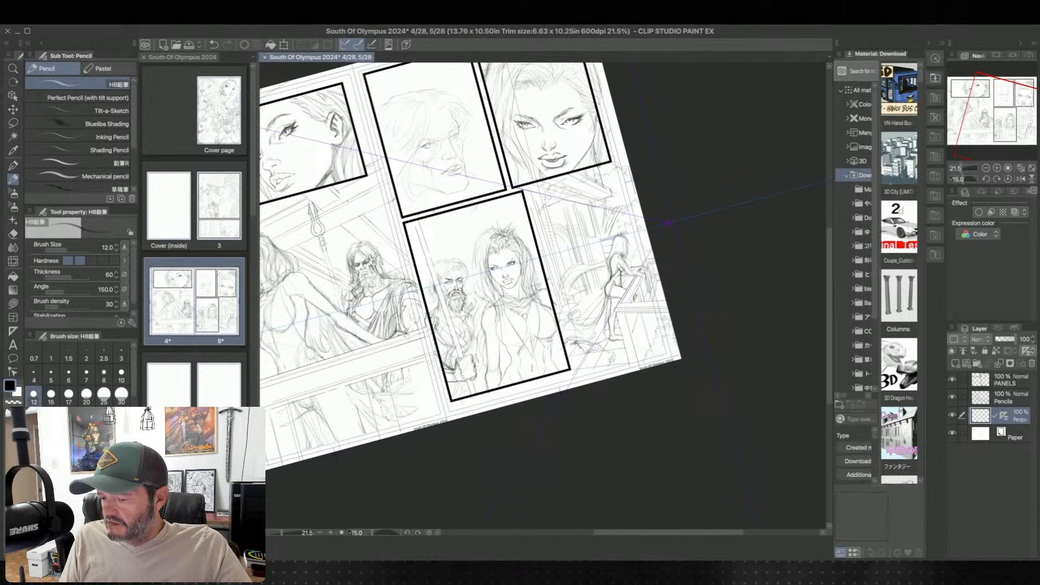
# - Undo and redo the last pencil strokes in the lower-right panel to compare them, and reset the canvas rotation to 0
pyautogui.hotkey('ctrl', 'z')
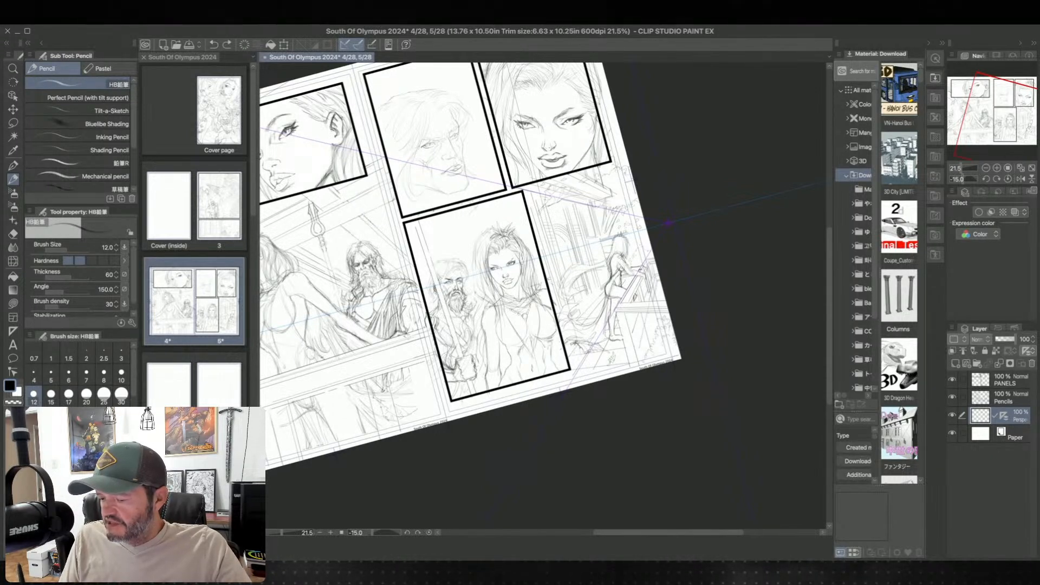
pyautogui.hotkey('ctrl', 'z')
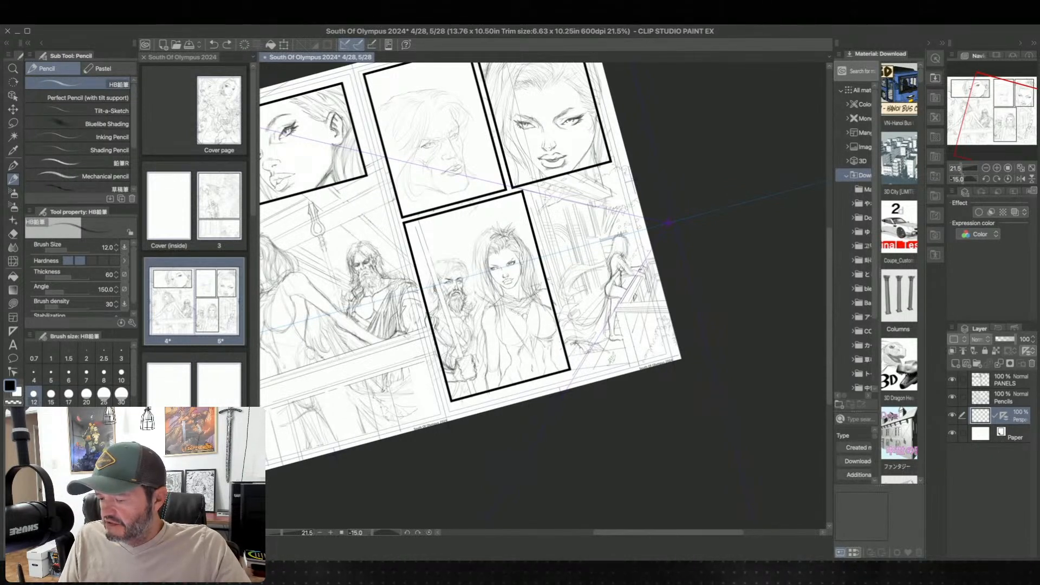
pyautogui.hotkey('ctrl', 'y')
pyautogui.hotkey('ctrl', 'z')
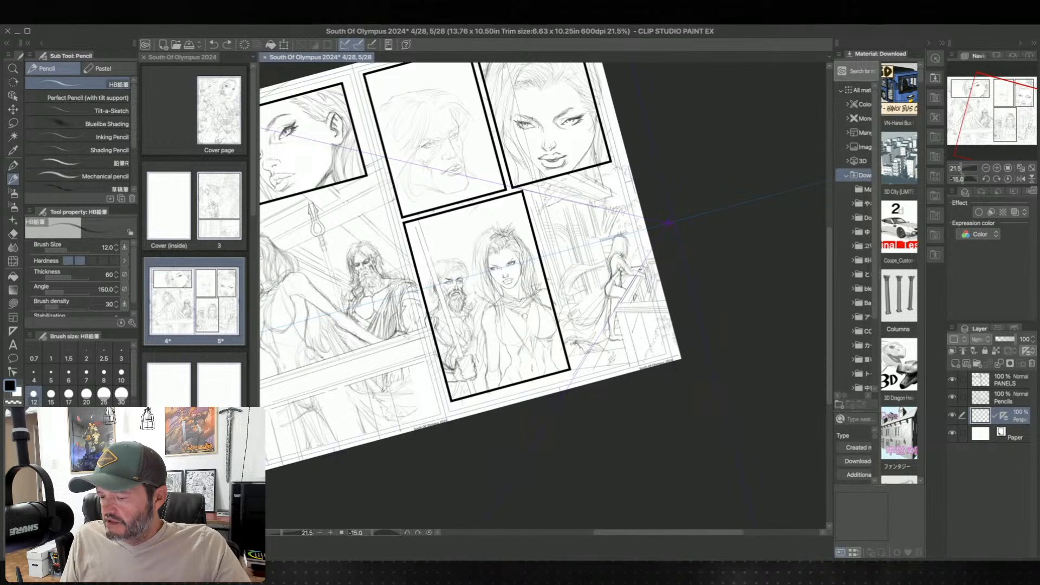
pyautogui.hotkey('ctrl', 'y')
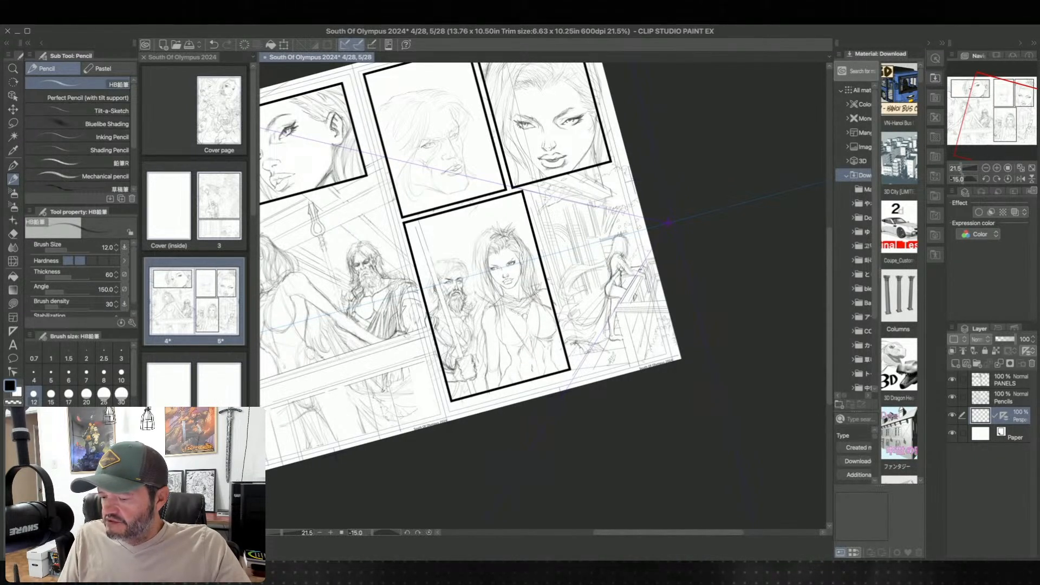
pyautogui.hotkey('ctrl', '@')
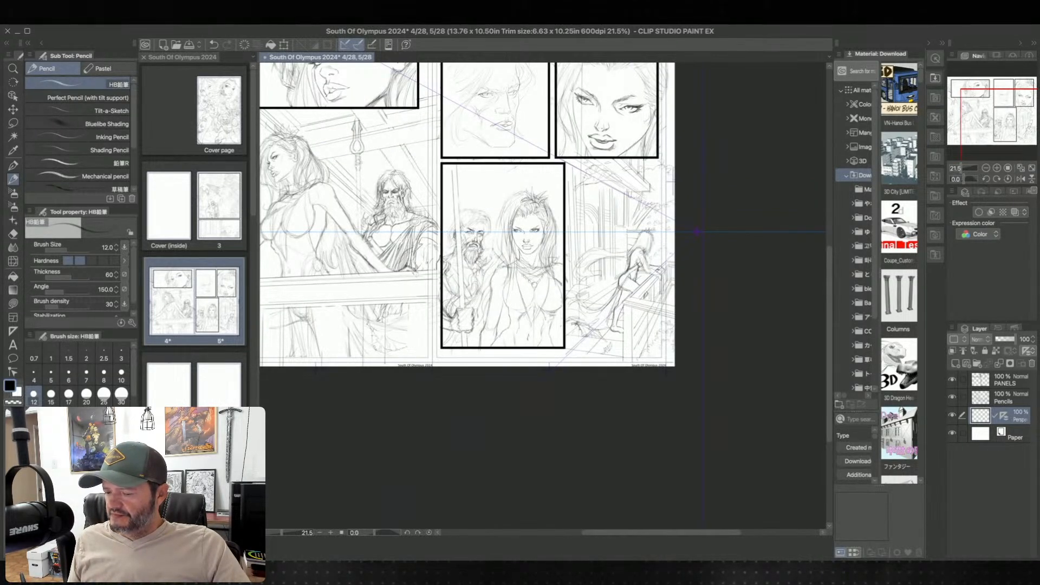
# - Add more perspective lines to the columns and building behind the lower-right panel's figure with the HB pencil, rotating the canvas while drawing
pyautogui.moveTo(697, 232); pyautogui.dragTo(633, 327)
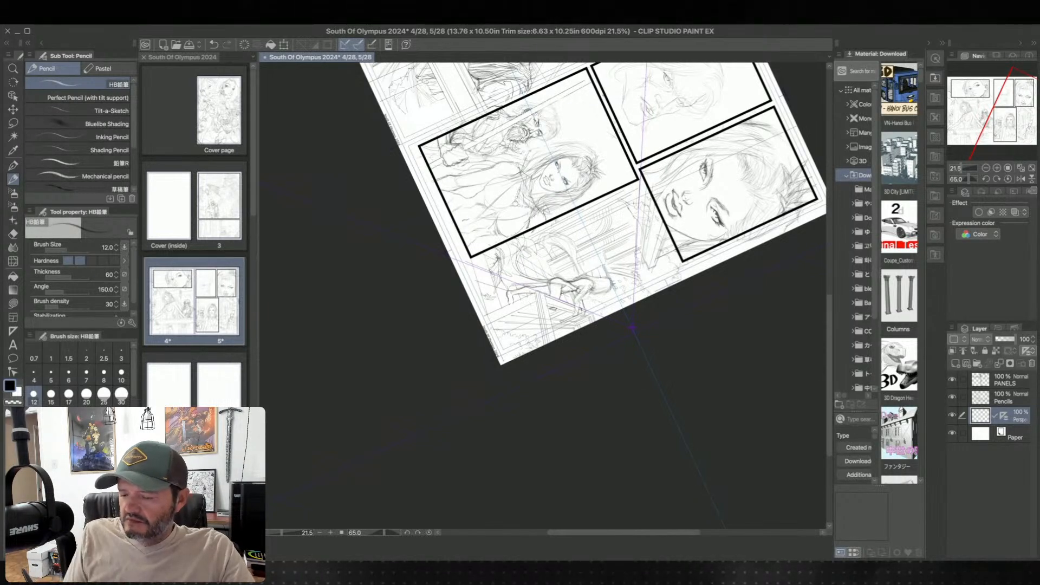
pyautogui.moveTo(596, 271)
pyautogui.mouseDown()
pyautogui.moveTo(539, 309)
pyautogui.moveTo(598, 358)
pyautogui.mouseUp()
pyautogui.moveTo(656, 114); pyautogui.dragTo(561, 113)
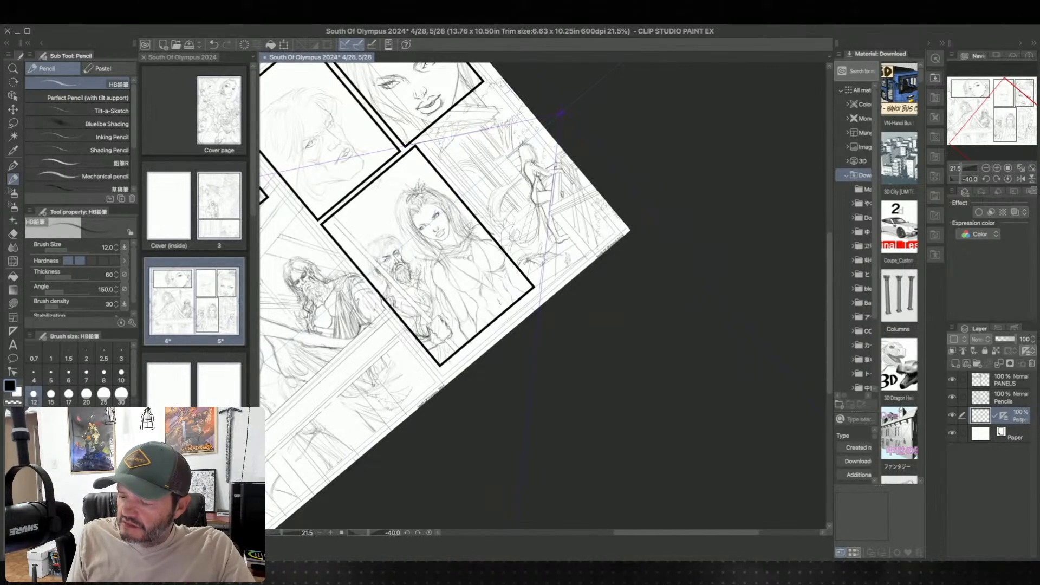
pyautogui.moveTo(561, 113); pyautogui.dragTo(440, 165)
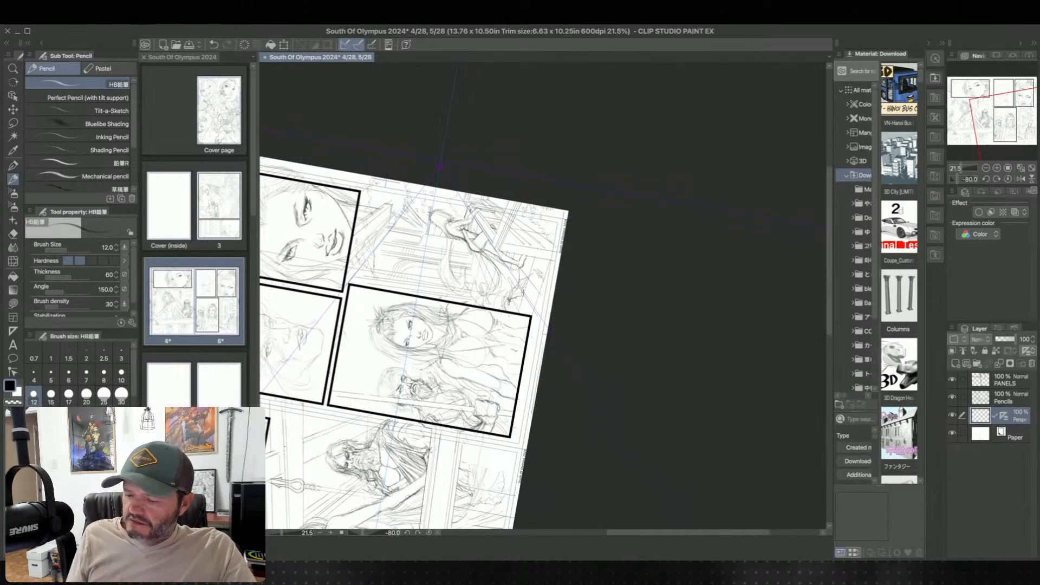
pyautogui.moveTo(440, 165); pyautogui.dragTo(572, 250)
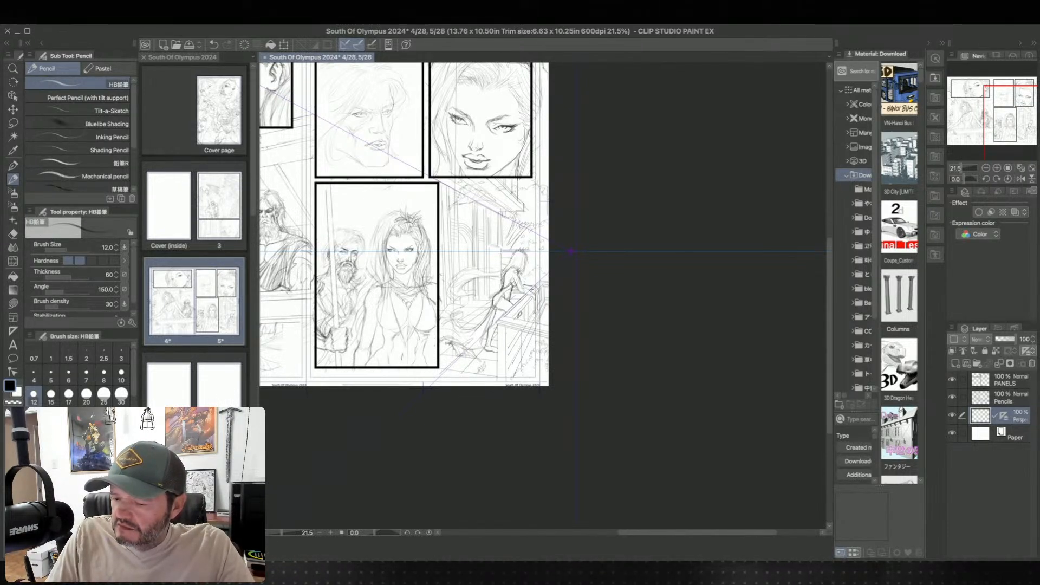
pyautogui.moveTo(573, 432); pyautogui.dragTo(619, 422)
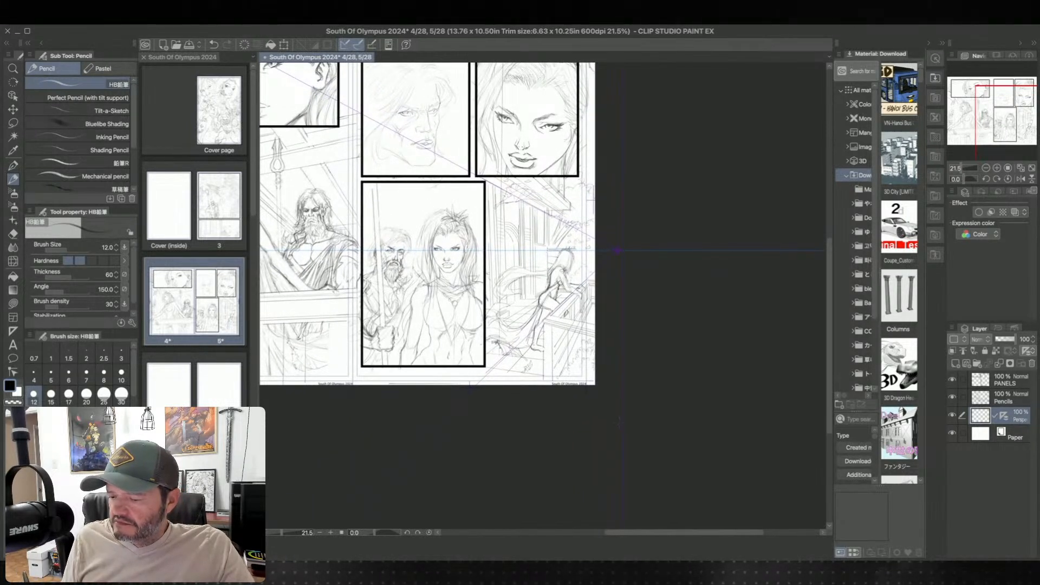
# - Try to move the perspective ruler's vanishing point slightly farther from the page's right edge with the Object tool
pyautogui.click(13, 109)
pyautogui.click(13, 95)
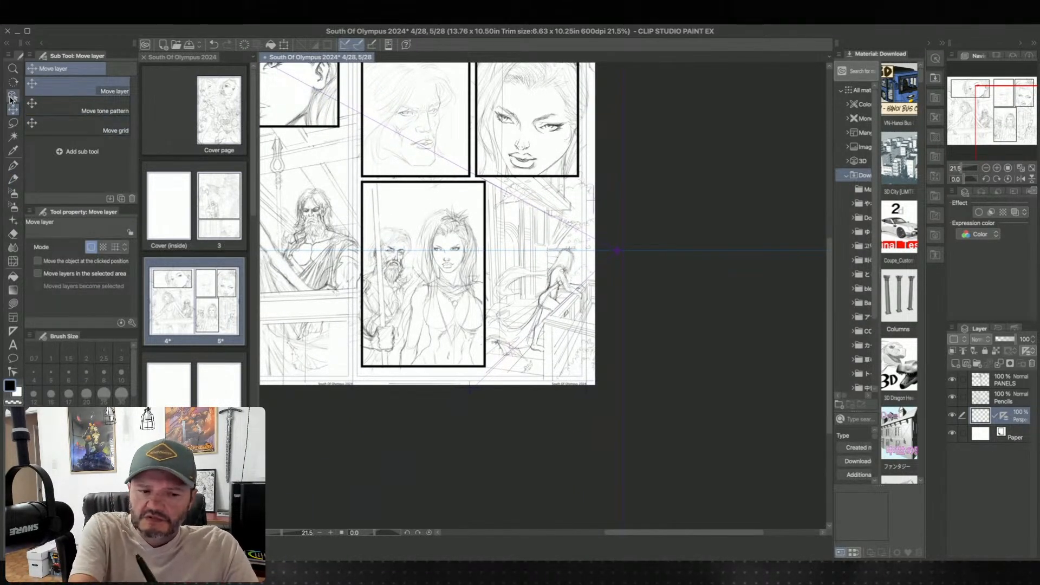
pyautogui.click(623, 278)
pyautogui.moveTo(621, 252)
pyautogui.mouseDown()
pyautogui.moveTo(469, 258)
pyautogui.moveTo(536, 233)
pyautogui.moveTo(523, 234)
pyautogui.moveTo(522, 253)
pyautogui.moveTo(547, 238)
pyautogui.moveTo(613, 238)
pyautogui.moveTo(634, 251)
pyautogui.mouseUp()
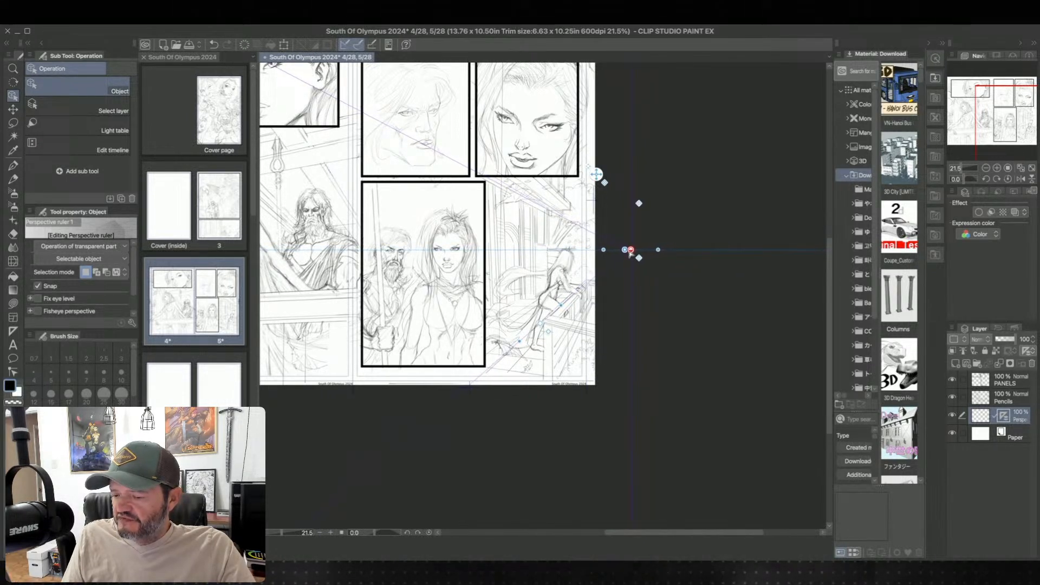
pyautogui.click(652, 342)
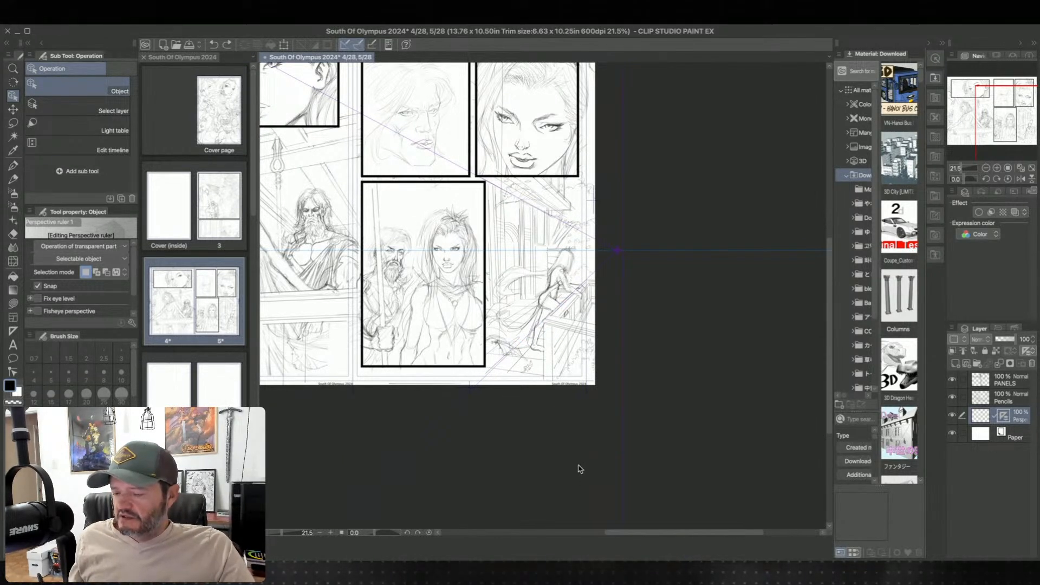
# - Add another vanishing point to the perspective ruler by drawing two nearly vertical guide lines through the lower-right panel
pyautogui.click(13, 303)
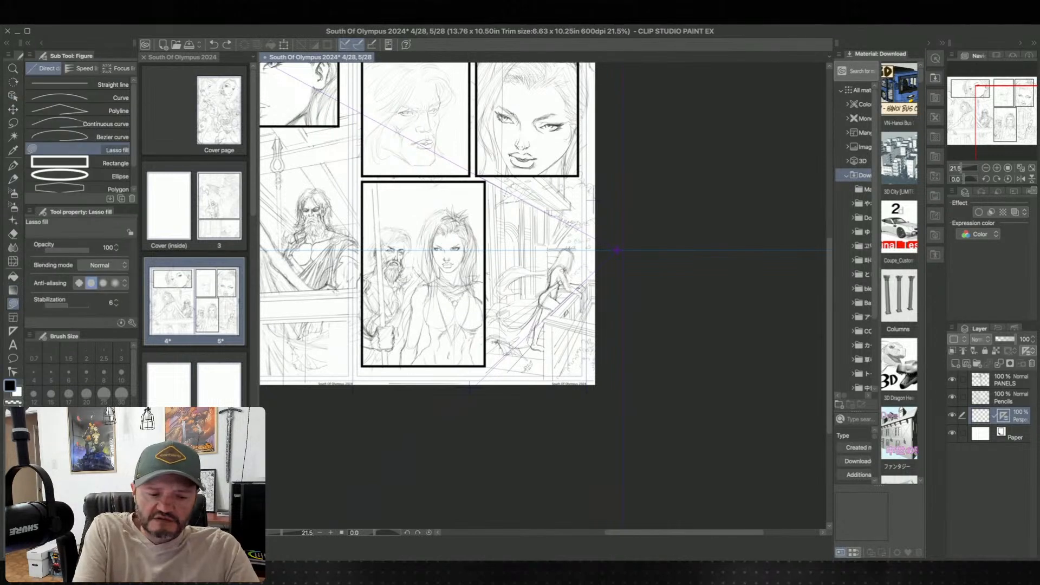
pyautogui.moveTo(595, 348); pyautogui.dragTo(710, 383)
pyautogui.scroll(-3, 633, 403)
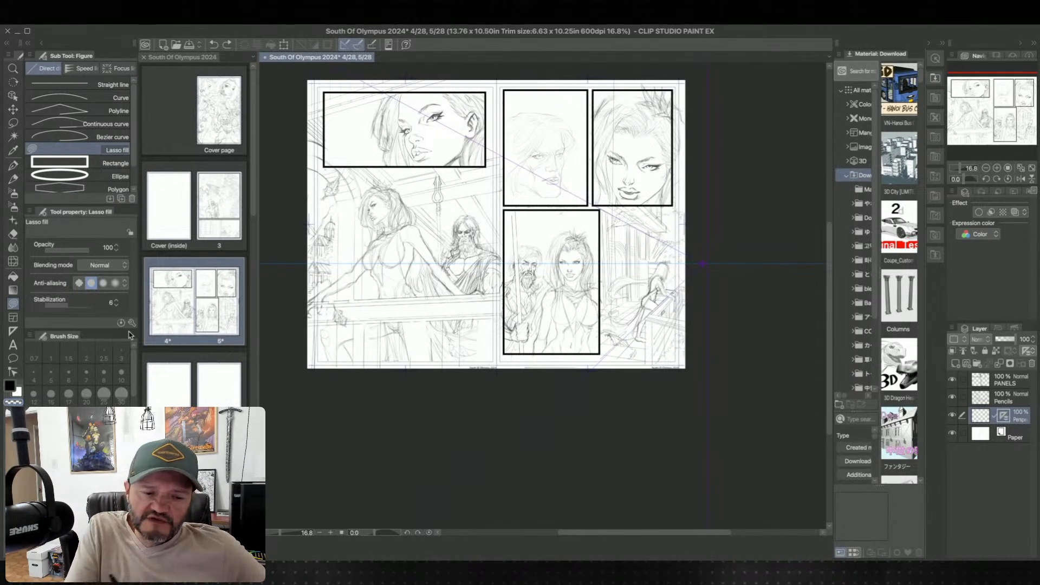
pyautogui.click(13, 331)
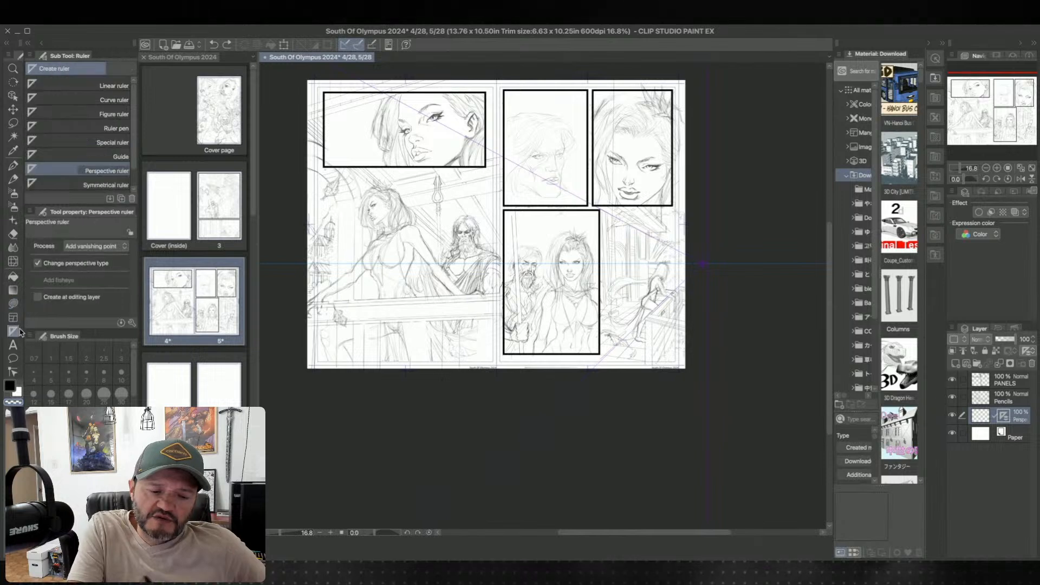
pyautogui.moveTo(624, 462); pyautogui.dragTo(628, 262)
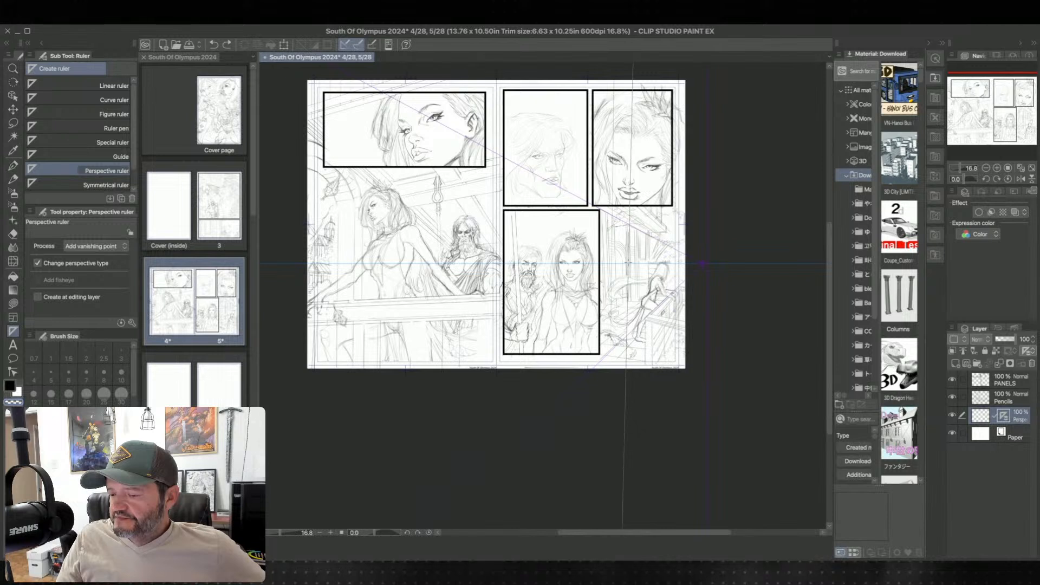
pyautogui.moveTo(585, 379); pyautogui.dragTo(600, 153)
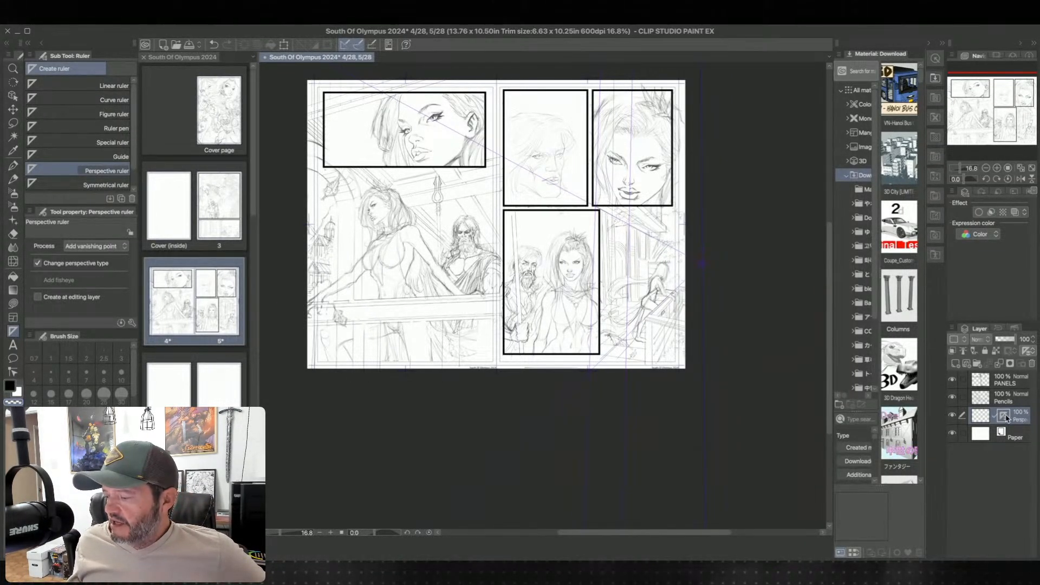
# - Replace the perspective ruler with a new one on its own layer and move its vanishing point beyond page 5's right edge
pyautogui.click(1006, 417)
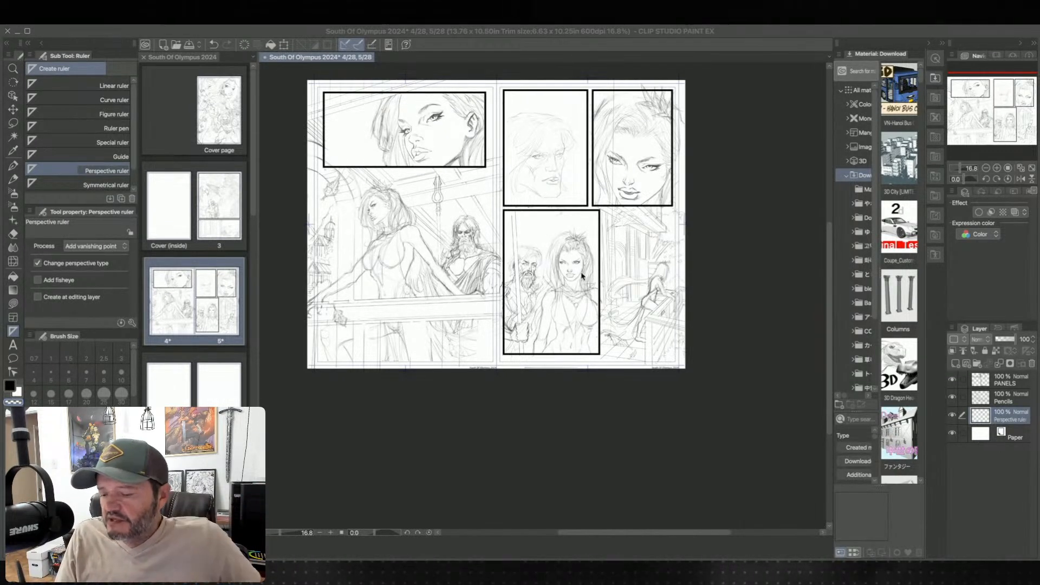
pyautogui.hotkey('ctrl', 'shift', 'r')
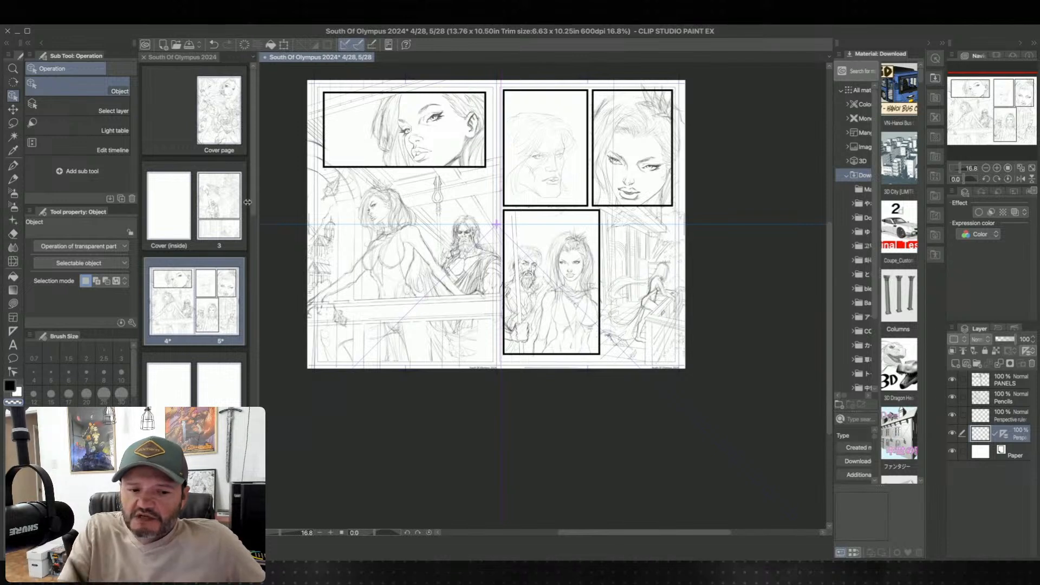
pyautogui.click(497, 225)
pyautogui.moveTo(497, 226); pyautogui.dragTo(744, 293)
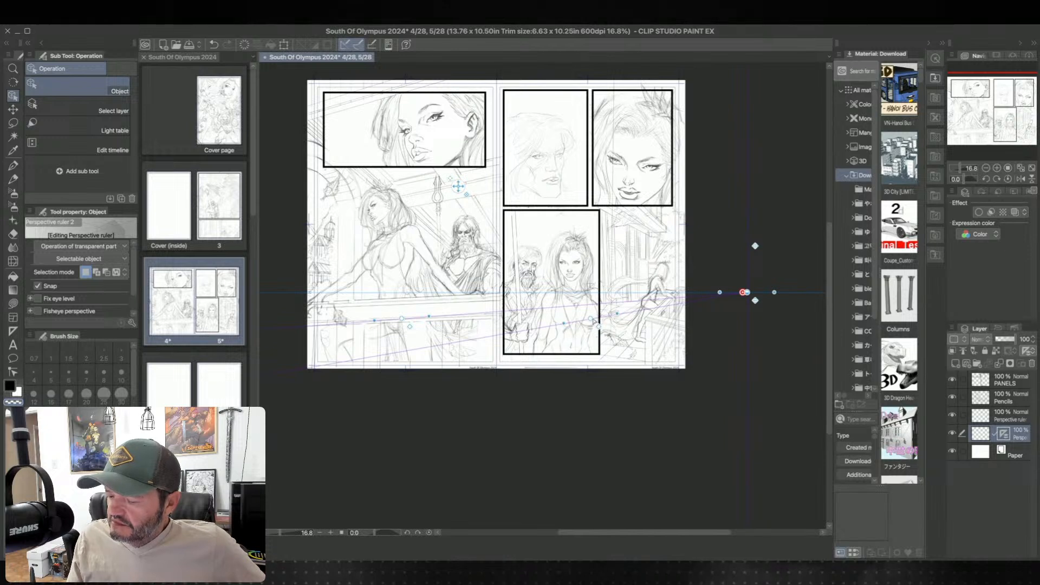
# - Adjust the new ruler's vanishing point just outside page 5, angling one guide to the panel's lower-left corner and the other up across page 4
pyautogui.moveTo(592, 322); pyautogui.dragTo(609, 374)
pyautogui.moveTo(745, 293); pyautogui.dragTo(698, 263)
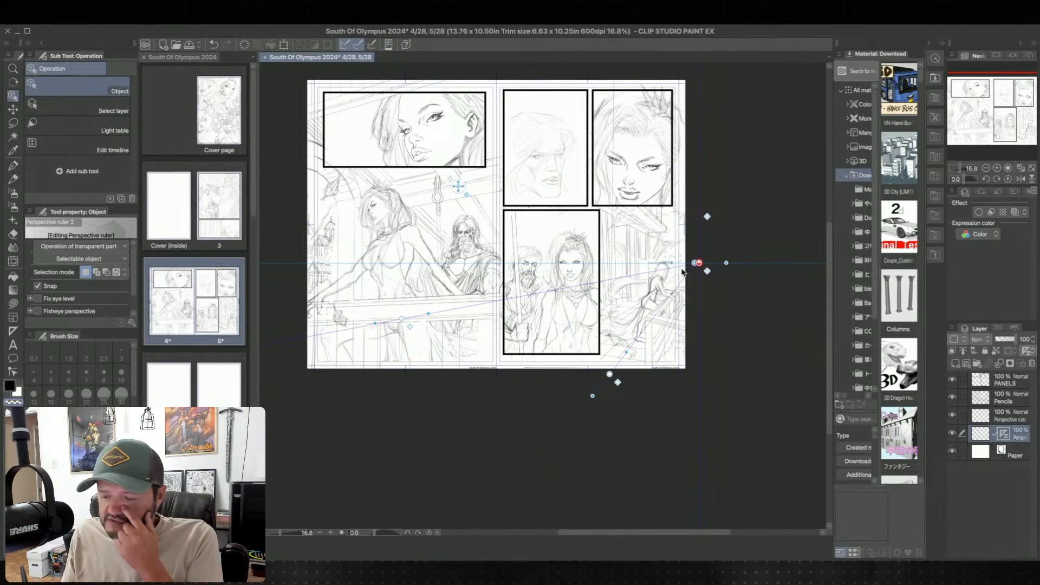
pyautogui.moveTo(609, 374); pyautogui.dragTo(583, 379)
pyautogui.moveTo(696, 264); pyautogui.dragTo(703, 265)
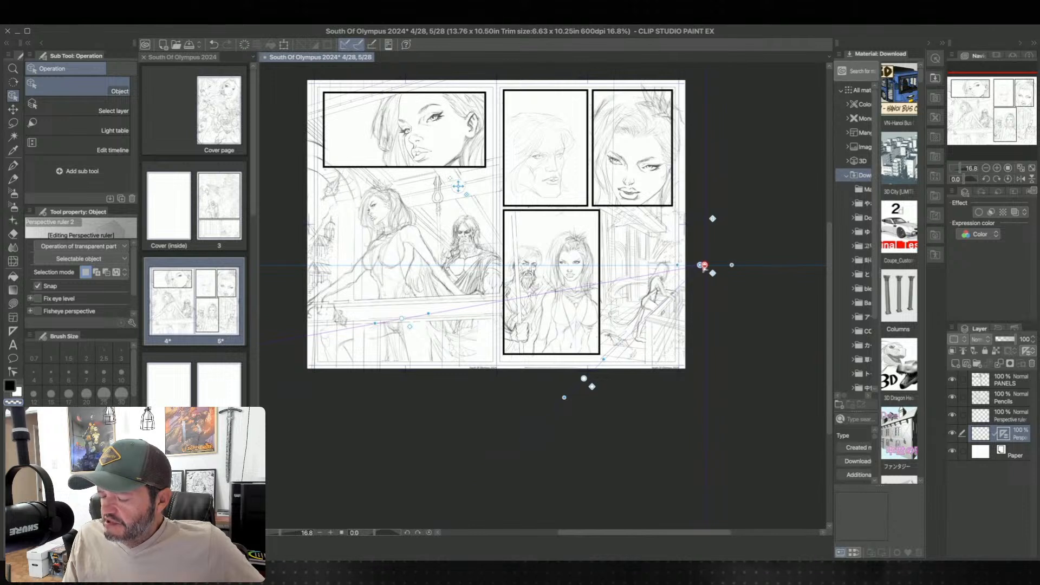
pyautogui.moveTo(583, 379); pyautogui.dragTo(580, 378)
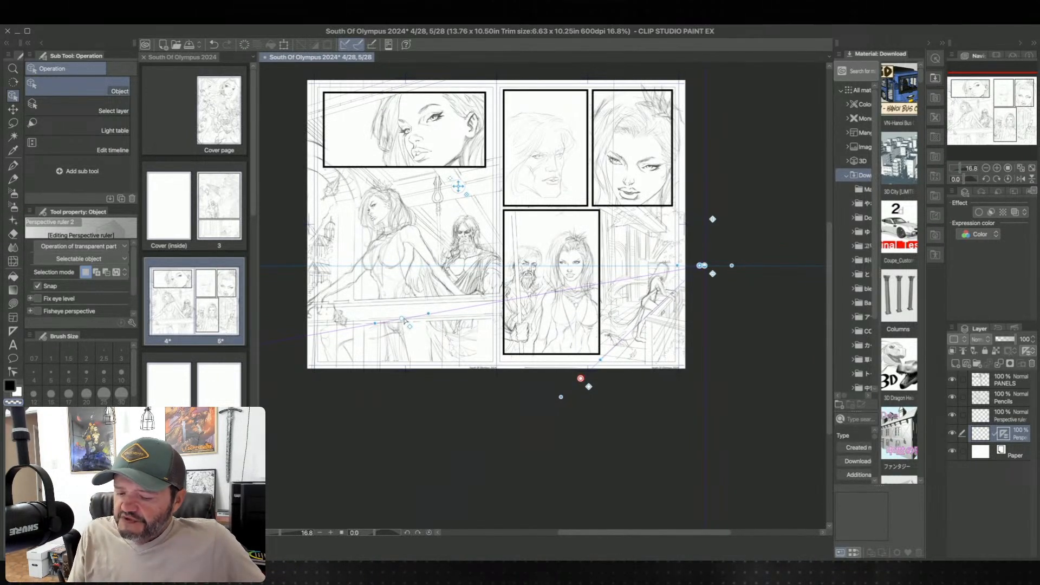
pyautogui.moveTo(403, 320); pyautogui.dragTo(366, 224)
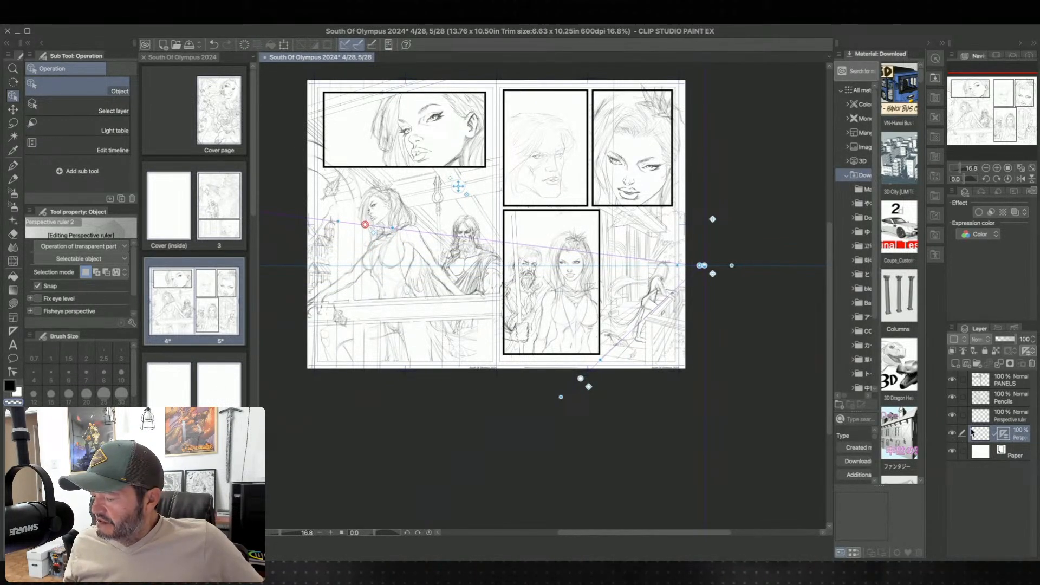
# - Hide the Pencils layer and the old Perspective ruler layer, and select the HB pencil for drawing on the new ruler layer
pyautogui.click(952, 415)
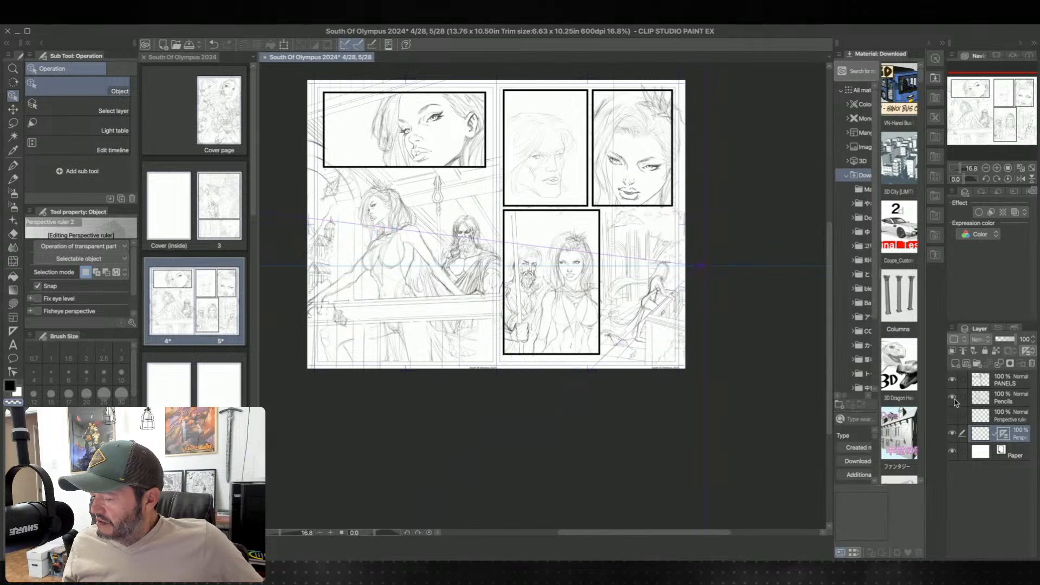
pyautogui.click(953, 397)
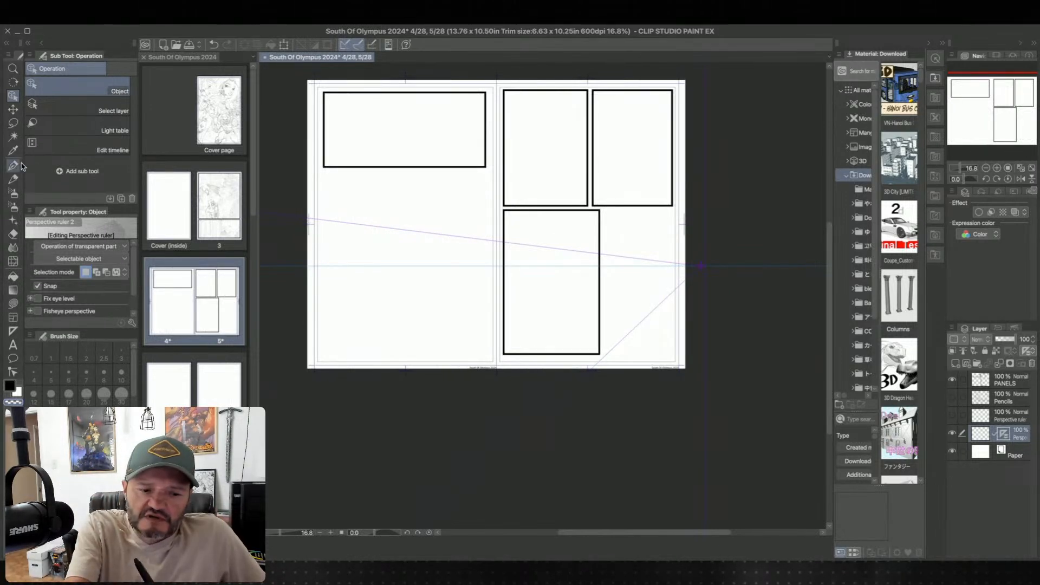
pyautogui.click(13, 178)
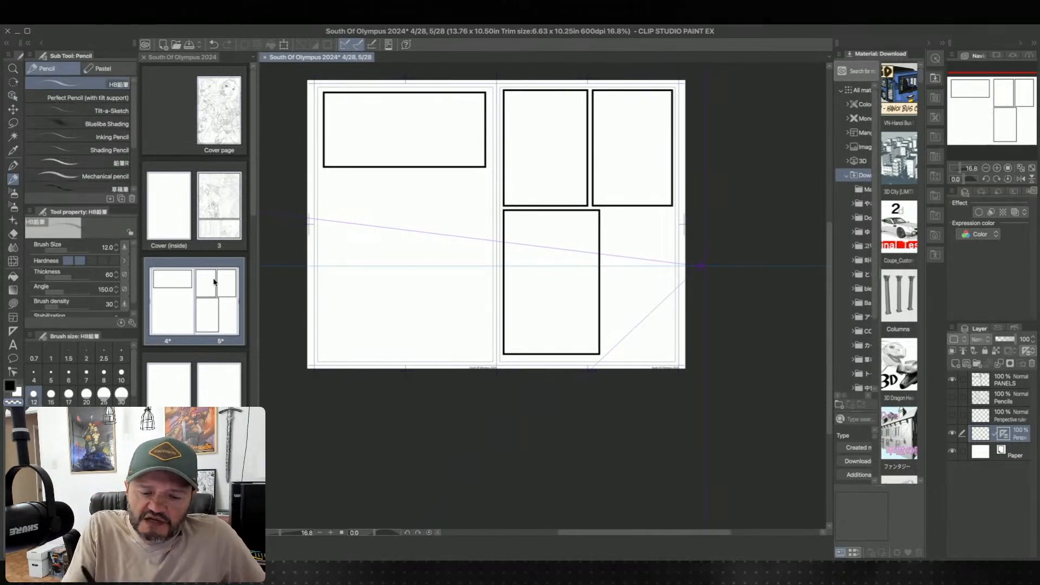
pyautogui.scroll(-1, 134, 295)
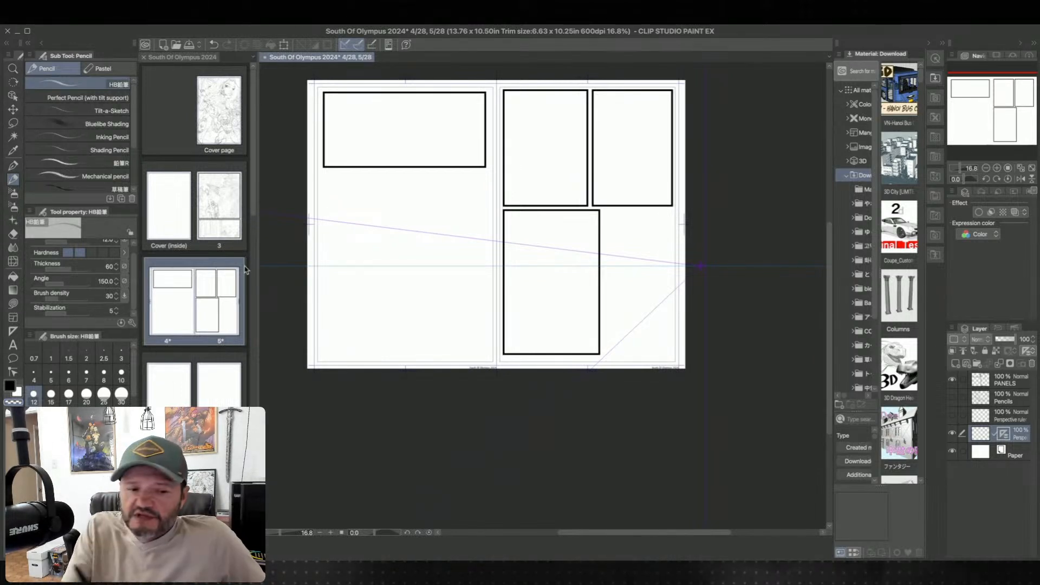
# - Show the perspective ruler's horizontal floor grid and the vertical plane grid that recedes along page 5's right edge
pyautogui.click(13, 95)
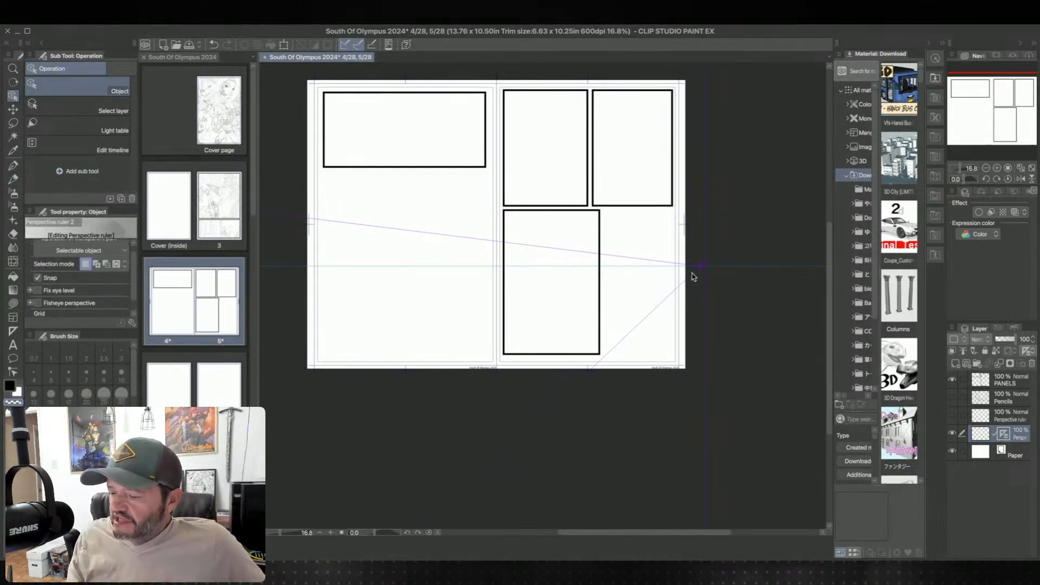
pyautogui.scroll(-1, 134, 293)
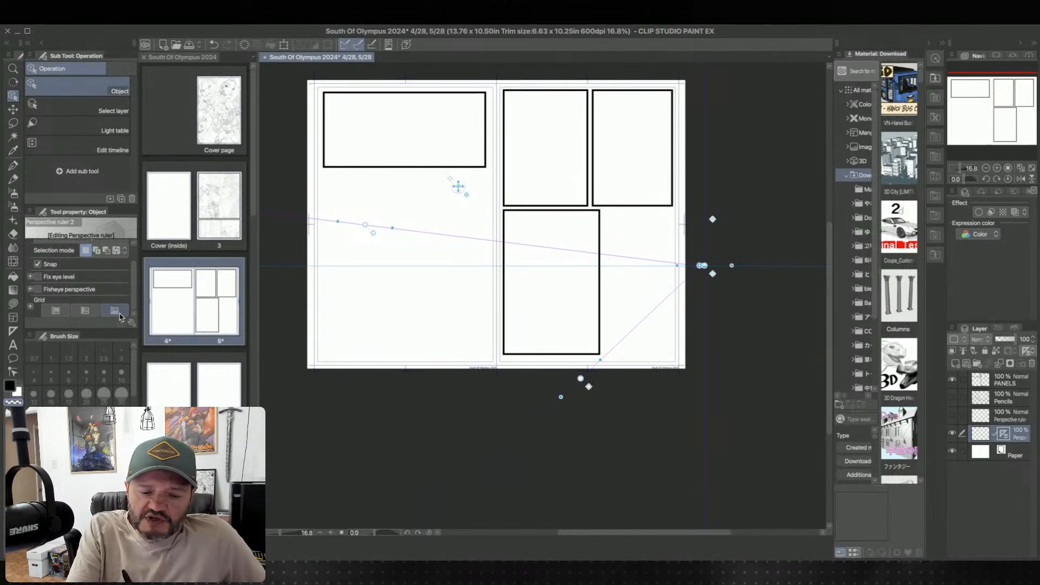
pyautogui.click(114, 311)
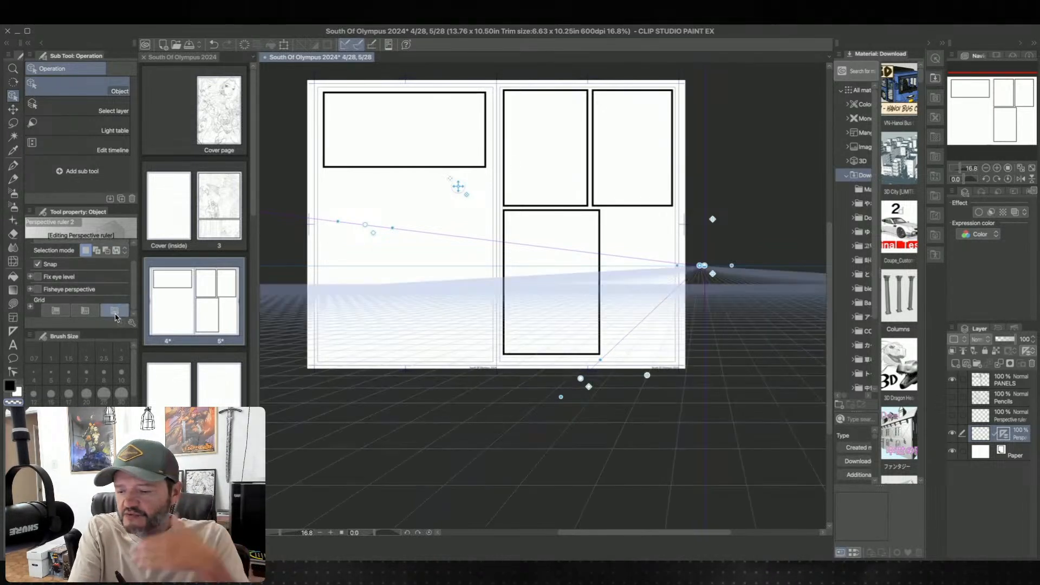
pyautogui.click(86, 311)
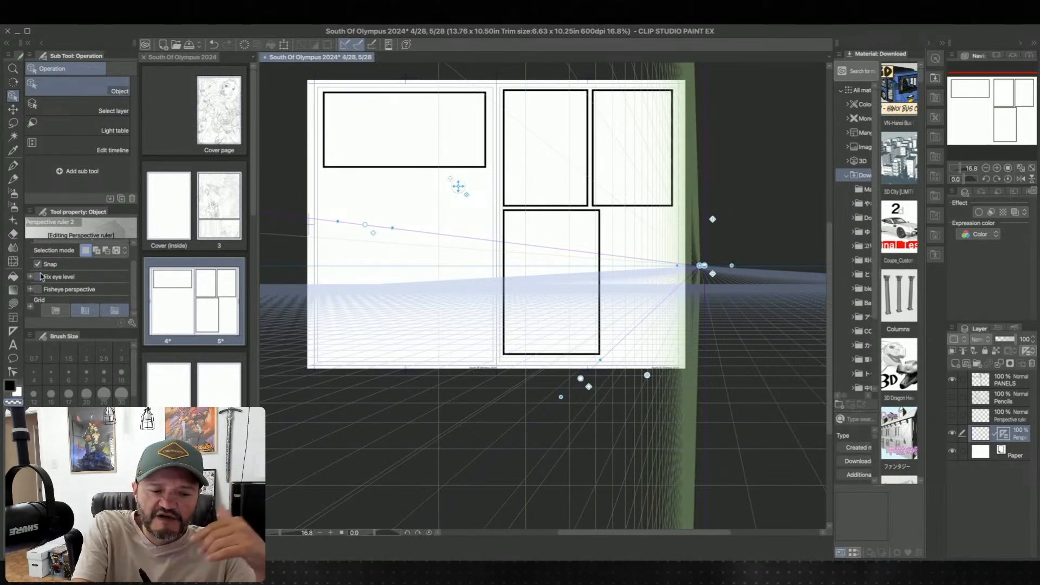
# - Try a tall, narrow ellipse beside the lower panel on page 5 with the Ellipse tool, and undo it
pyautogui.click(14, 305)
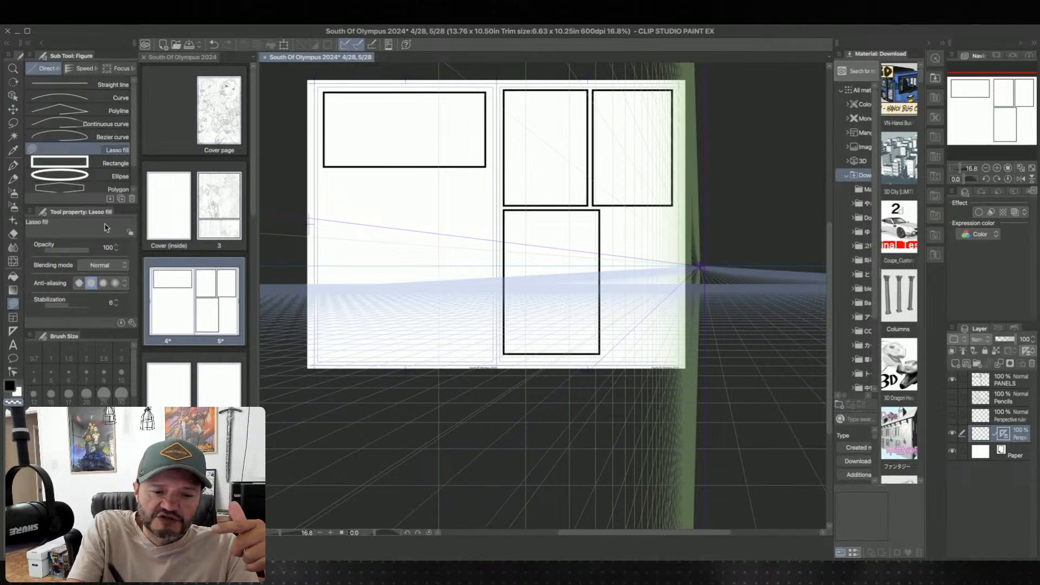
pyautogui.click(96, 175)
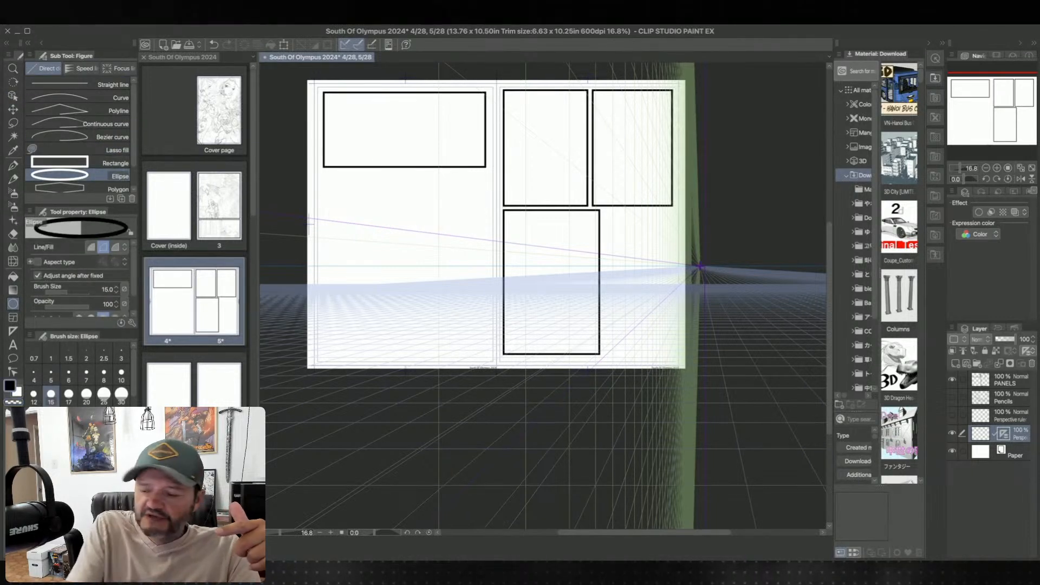
pyautogui.moveTo(616, 220); pyautogui.dragTo(638, 305)
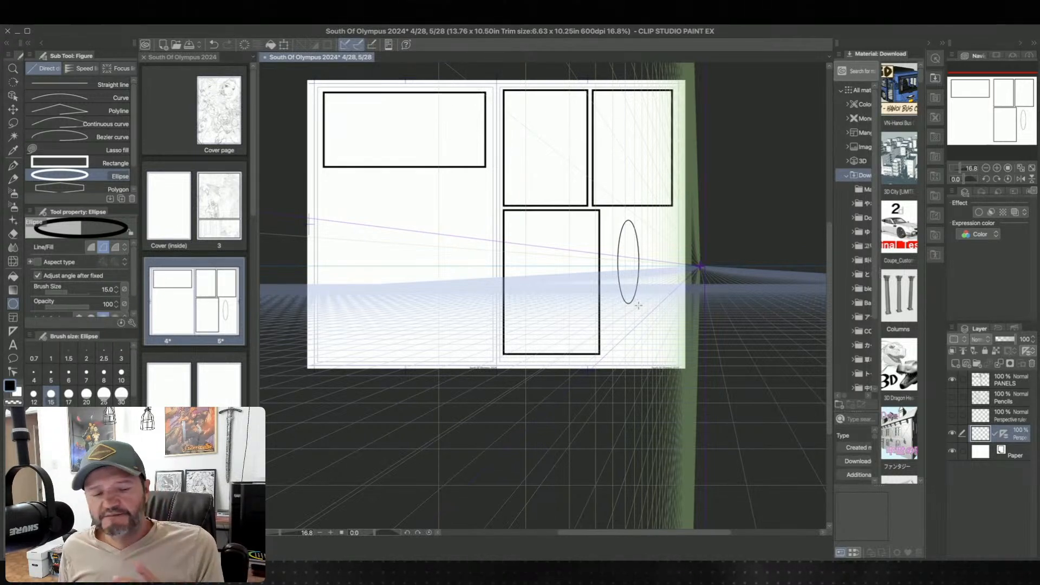
pyautogui.hotkey('ctrl', 'z')
# - Draw a small perspective rectangle beside page 5's lower panel and ink a parallel line along its left edge with the Smooth Inker pen
pyautogui.click(115, 164)
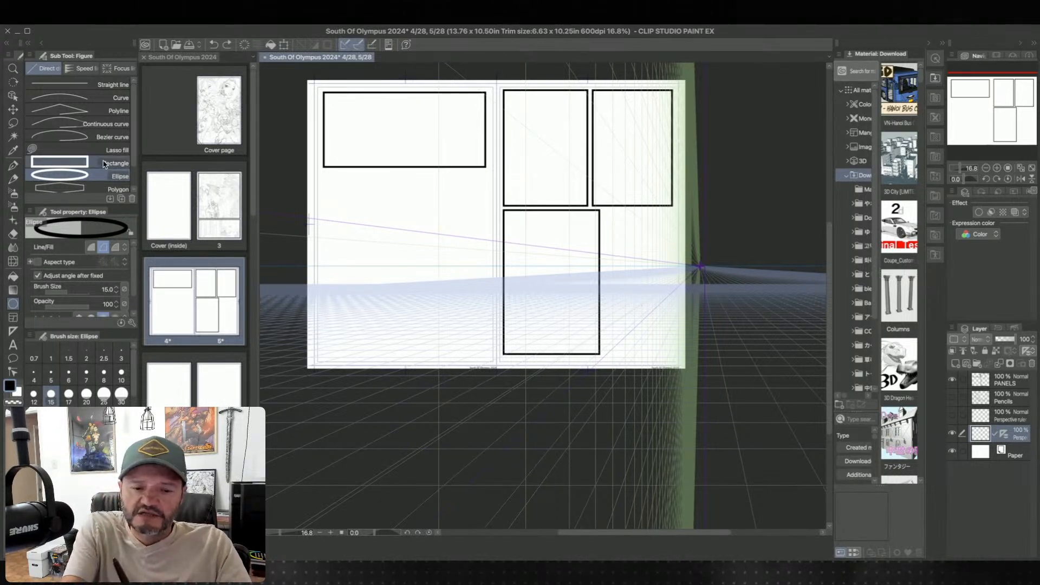
pyautogui.moveTo(621, 228); pyautogui.dragTo(649, 275)
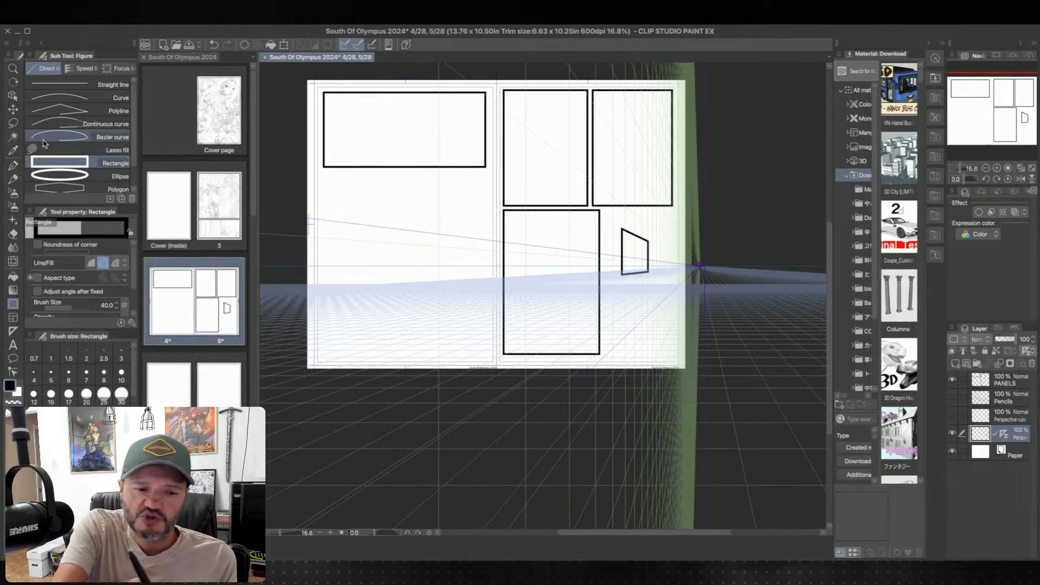
pyautogui.press('p')
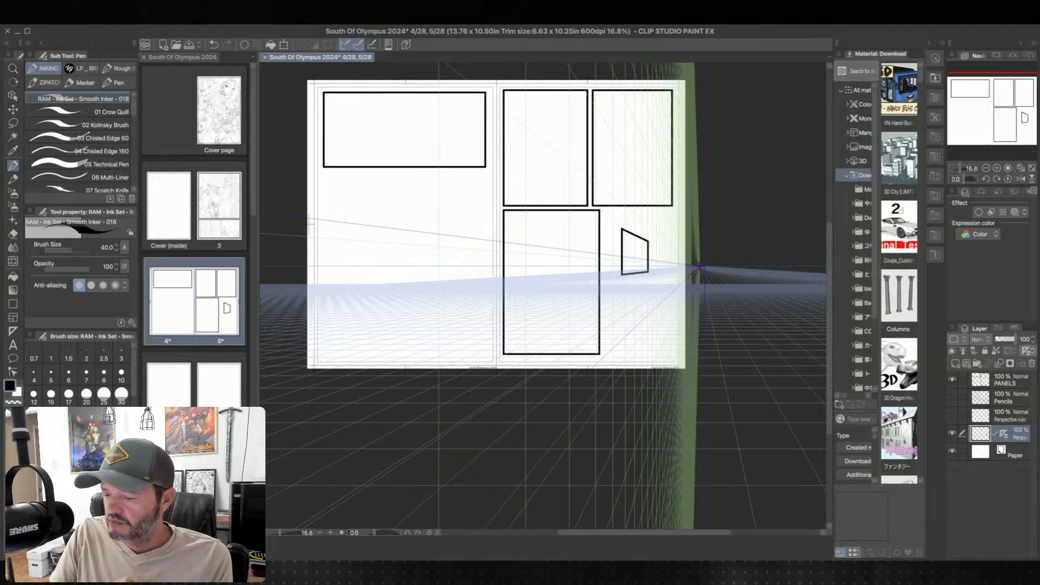
pyautogui.moveTo(617, 255); pyautogui.dragTo(617, 276)
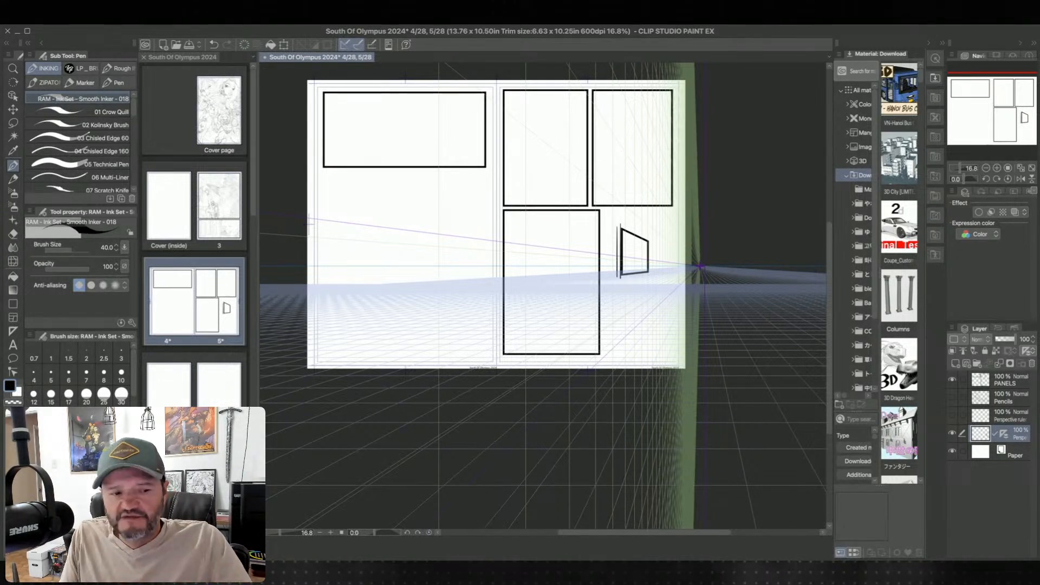
# - Ink outer lines along the other edges of the small perspective rectangle, extending them slightly past the corners
pyautogui.press('-')
pyautogui.press('-')
pyautogui.press('-')
pyautogui.press('-')
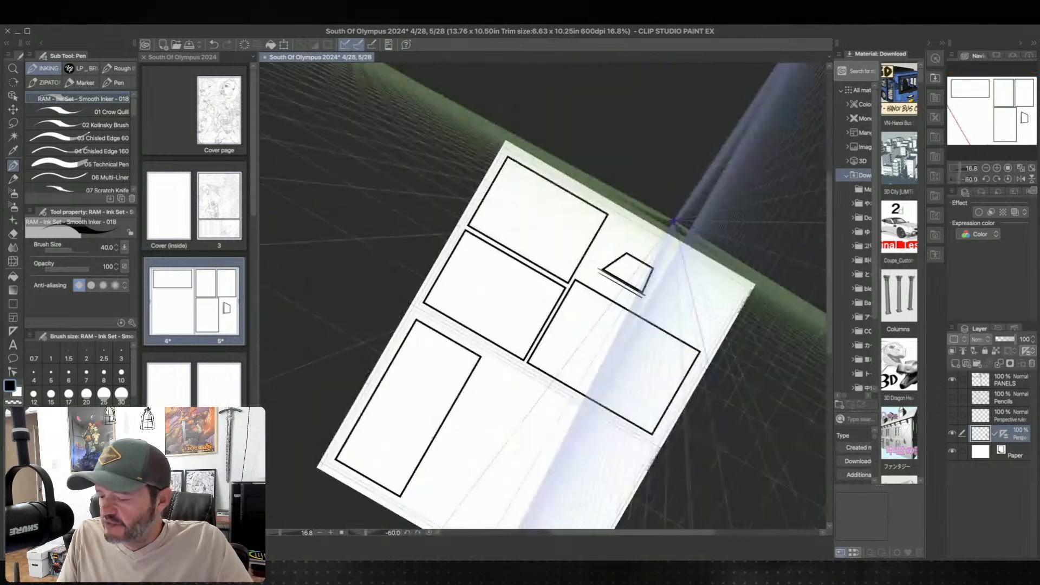
pyautogui.press('^')
pyautogui.press('^')
pyautogui.press('^')
pyautogui.press('^')
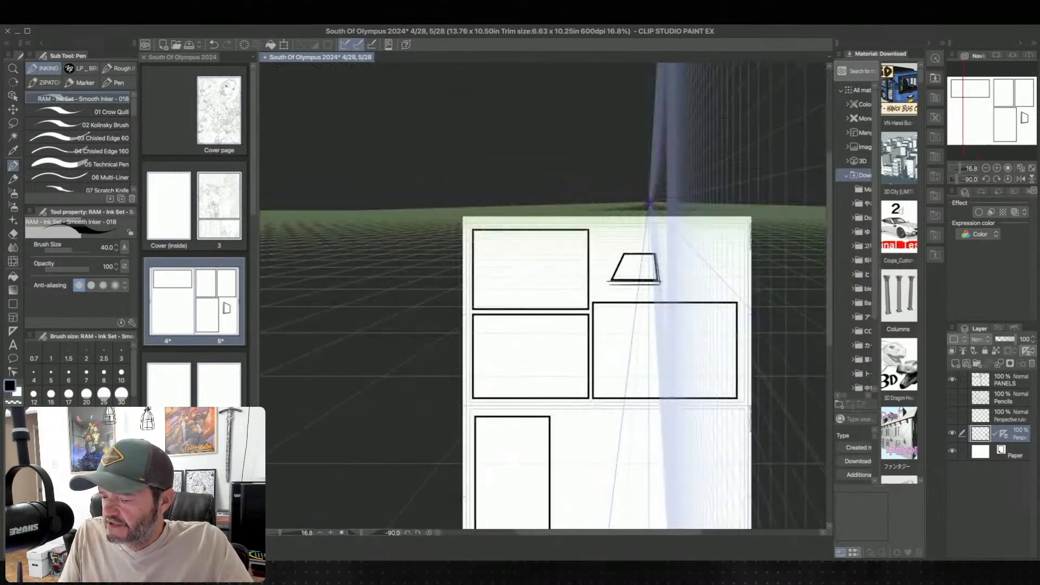
pyautogui.press('-')
pyautogui.press('-')
pyautogui.press('-')
pyautogui.press('-')
pyautogui.press('-')
pyautogui.press('-')
pyautogui.press('^')
pyautogui.press('^')
pyautogui.press('^')
pyautogui.press('^')
pyautogui.press('^')
pyautogui.press('^')
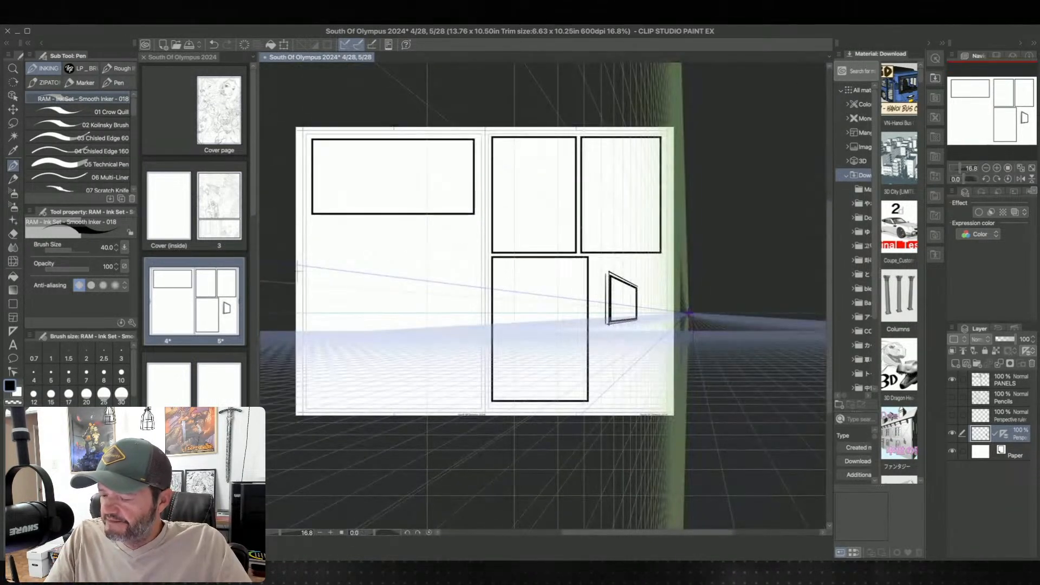
# - Finish the double outline and ink an inner frame inside the perspective rectangle to form a window
pyautogui.press('-')
pyautogui.press('-')
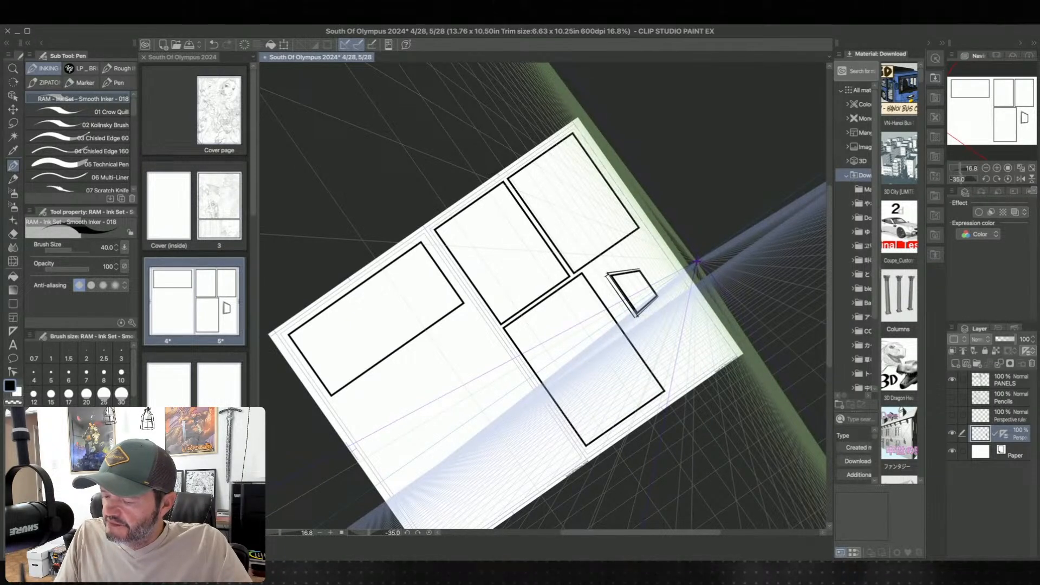
pyautogui.press('^')
pyautogui.press('^')
pyautogui.press('-')
pyautogui.press('-')
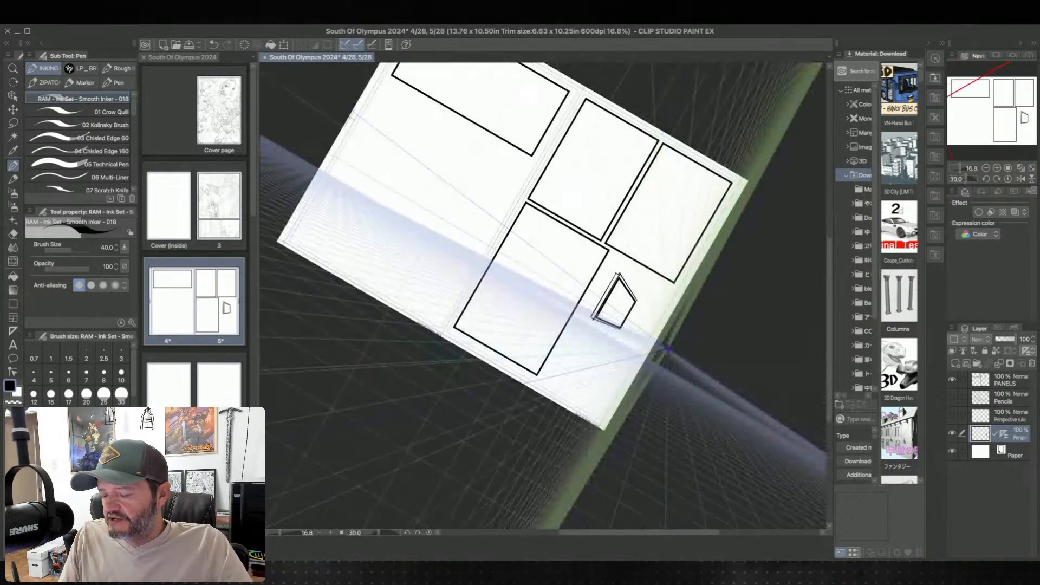
pyautogui.press('^')
pyautogui.press('^')
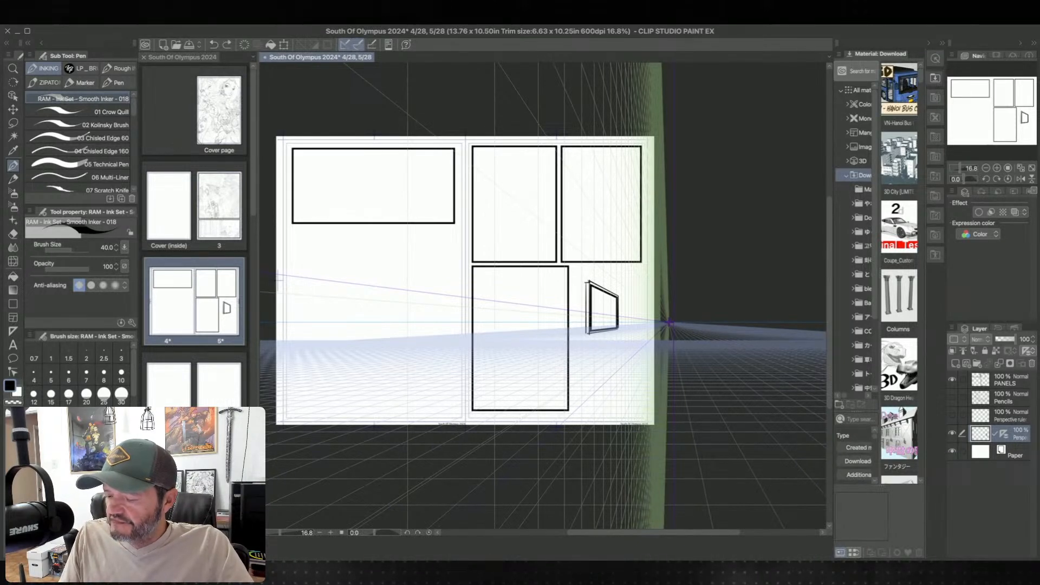
pyautogui.press('-')
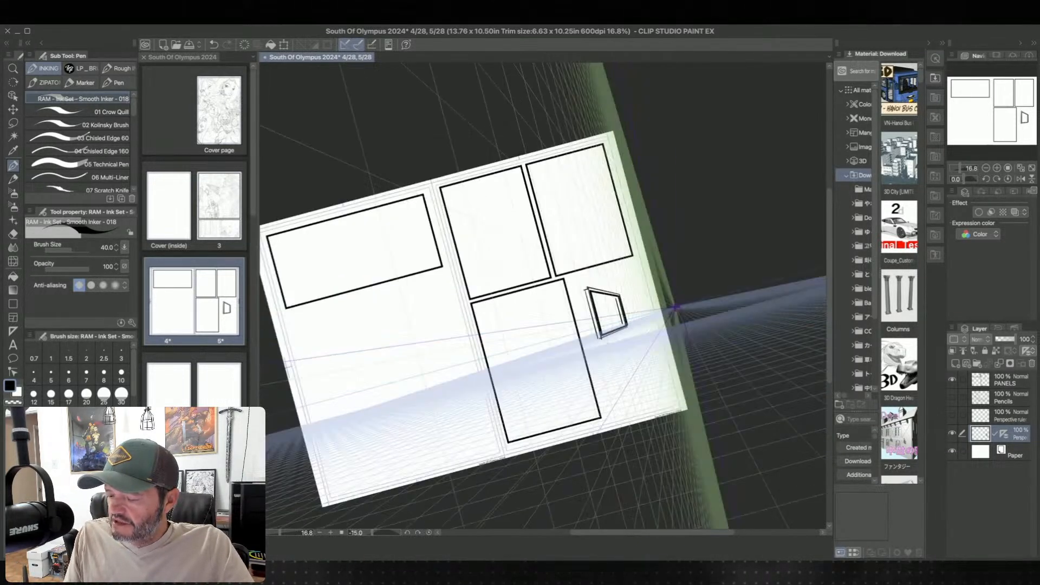
pyautogui.press('-')
pyautogui.press('-')
pyautogui.press('-')
pyautogui.press('-')
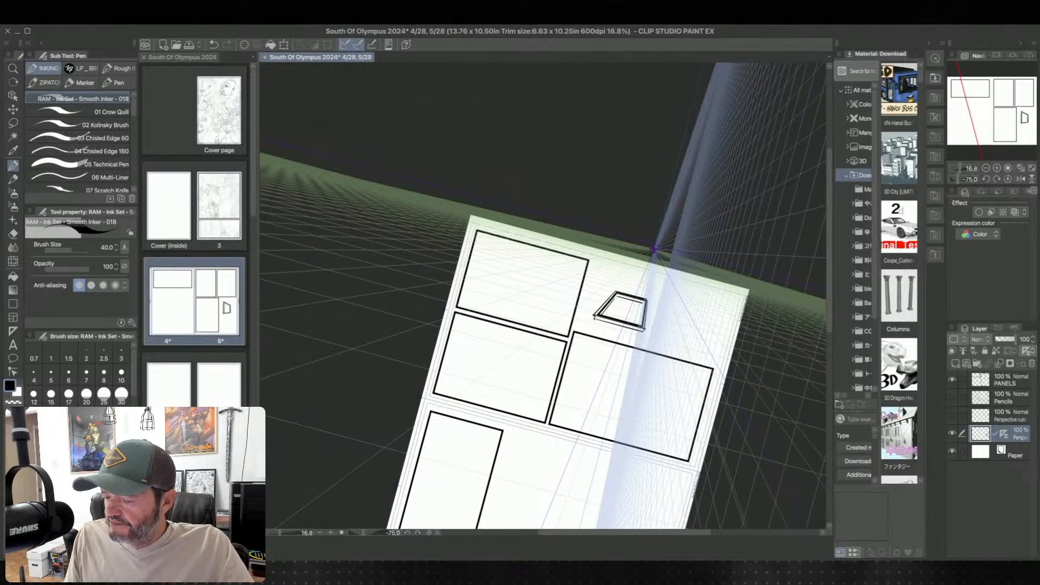
pyautogui.press('=')
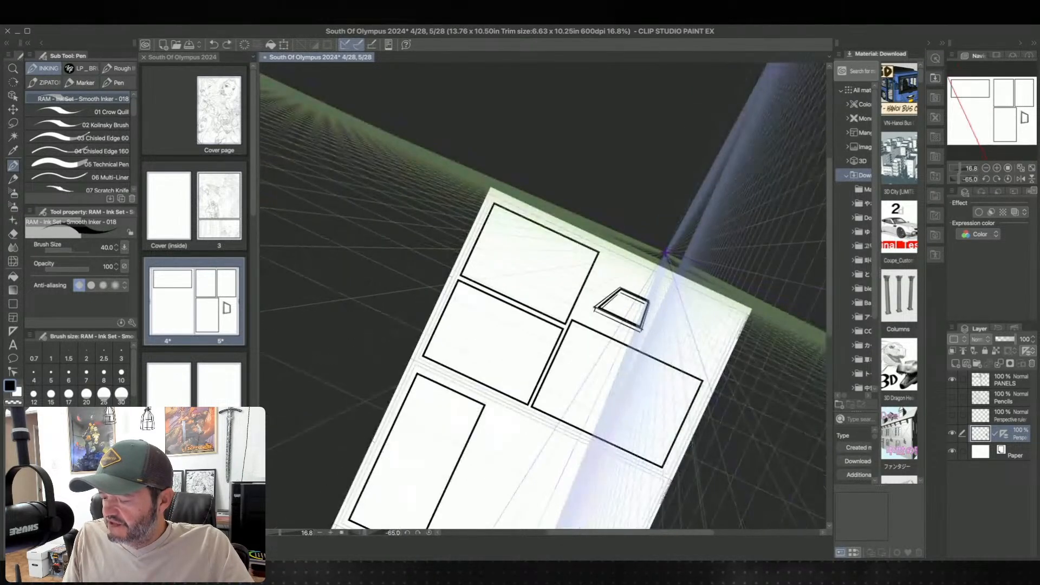
pyautogui.press('=')
pyautogui.press('=')
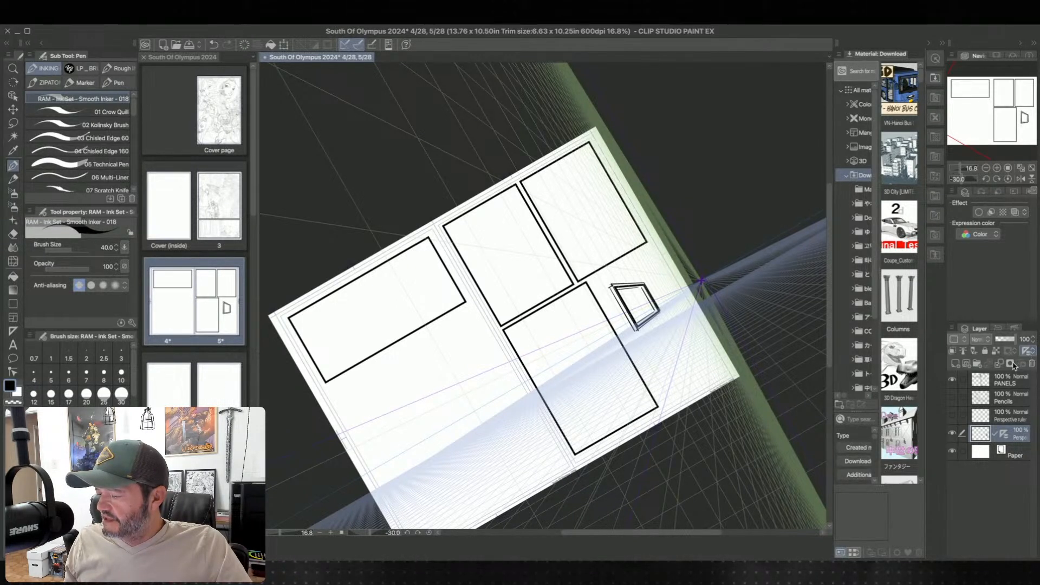
# - Turn off the perspective ruler and draw freehand zigzag reflection marks on the window's glass
pyautogui.click(1012, 364)
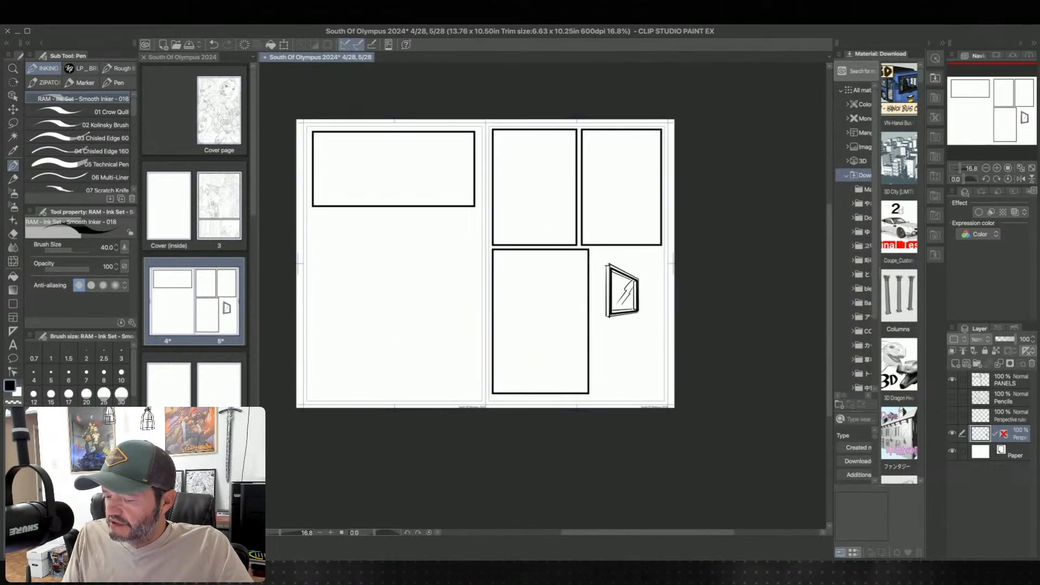
pyautogui.press('-')
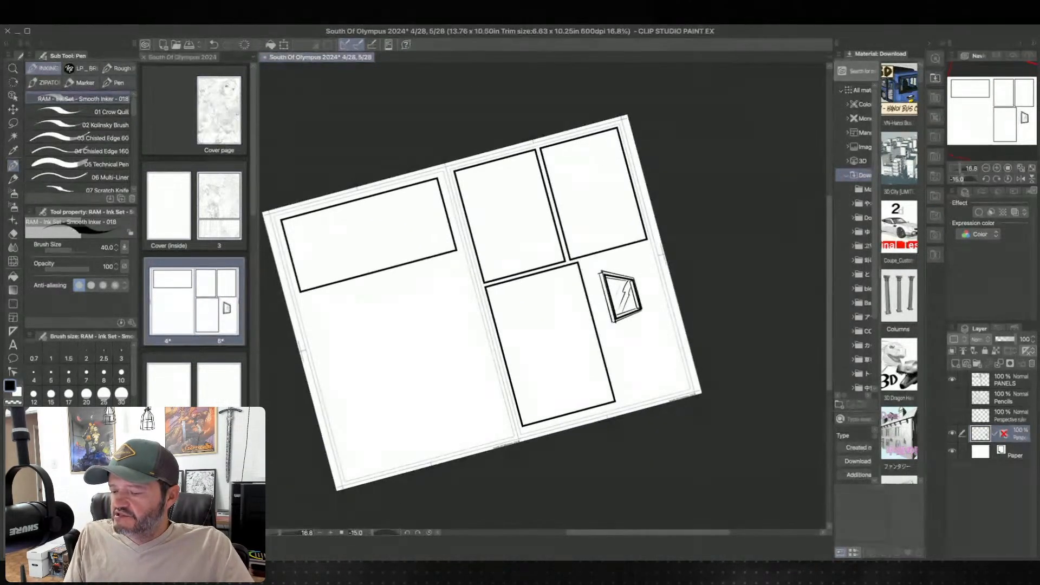
pyautogui.press('^')
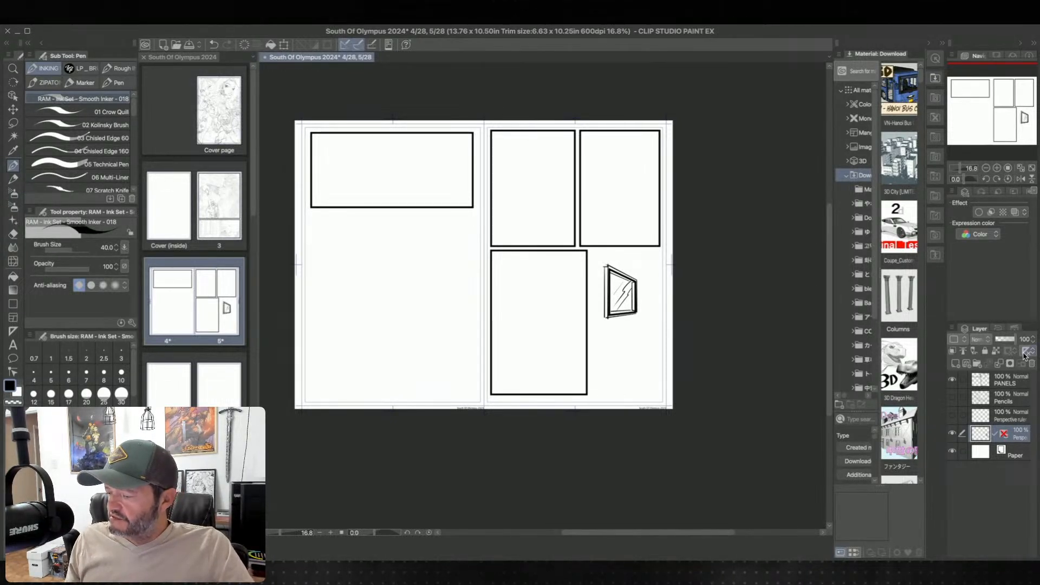
# - Turn the perspective ruler back on and ink vertical wall lines on both sides of the window
pyautogui.click(1011, 366)
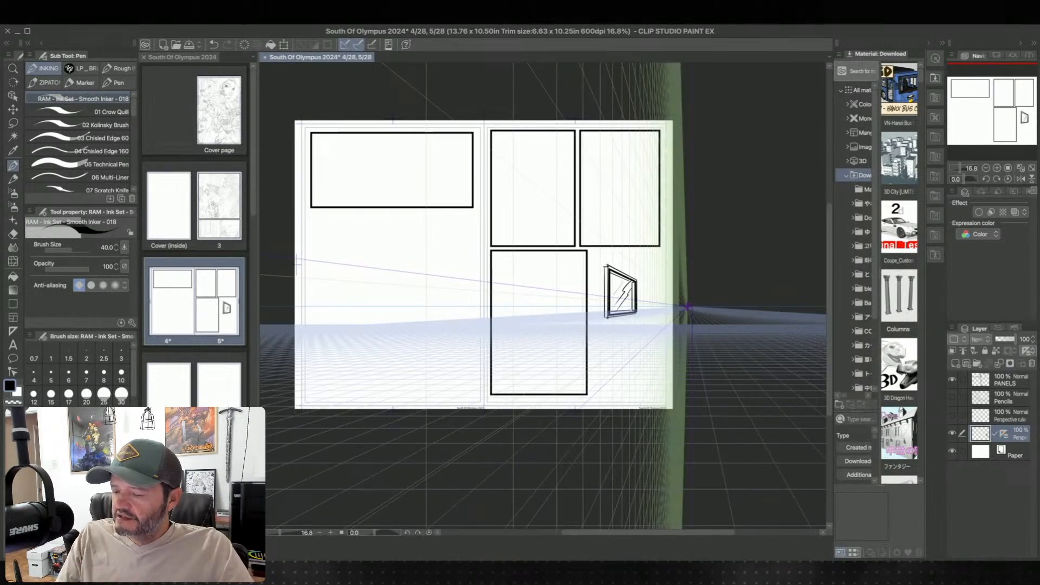
pyautogui.moveTo(595, 251); pyautogui.dragTo(595, 338)
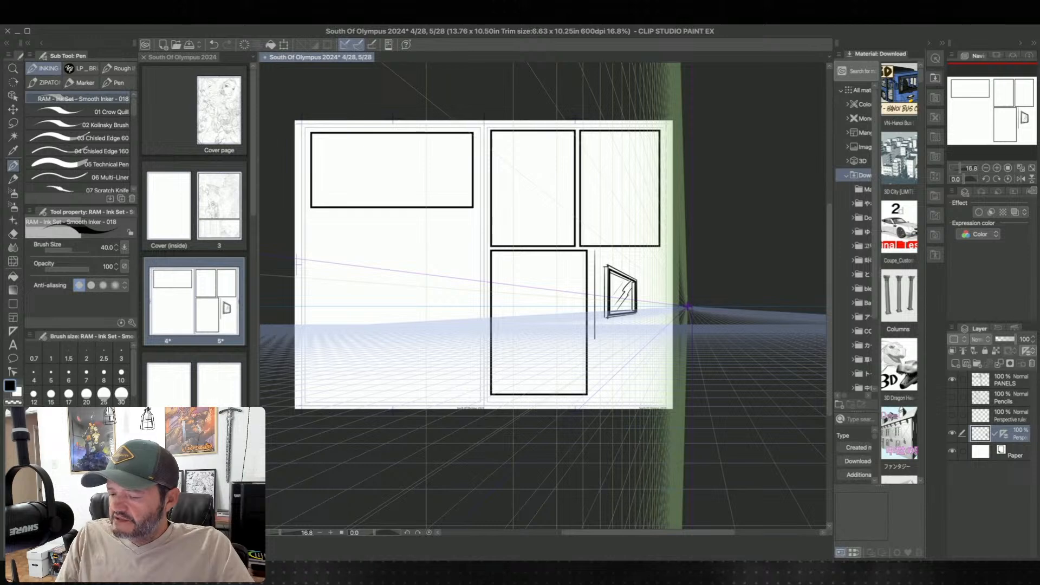
pyautogui.moveTo(609, 250)
pyautogui.mouseDown()
pyautogui.moveTo(609, 268)
pyautogui.moveTo(639, 283)
pyautogui.mouseUp()
pyautogui.moveTo(650, 247)
pyautogui.mouseDown()
pyautogui.moveTo(650, 317)
pyautogui.moveTo(663, 322)
pyautogui.moveTo(626, 353)
pyautogui.mouseUp()
pyautogui.moveTo(542, 352); pyautogui.dragTo(623, 228)
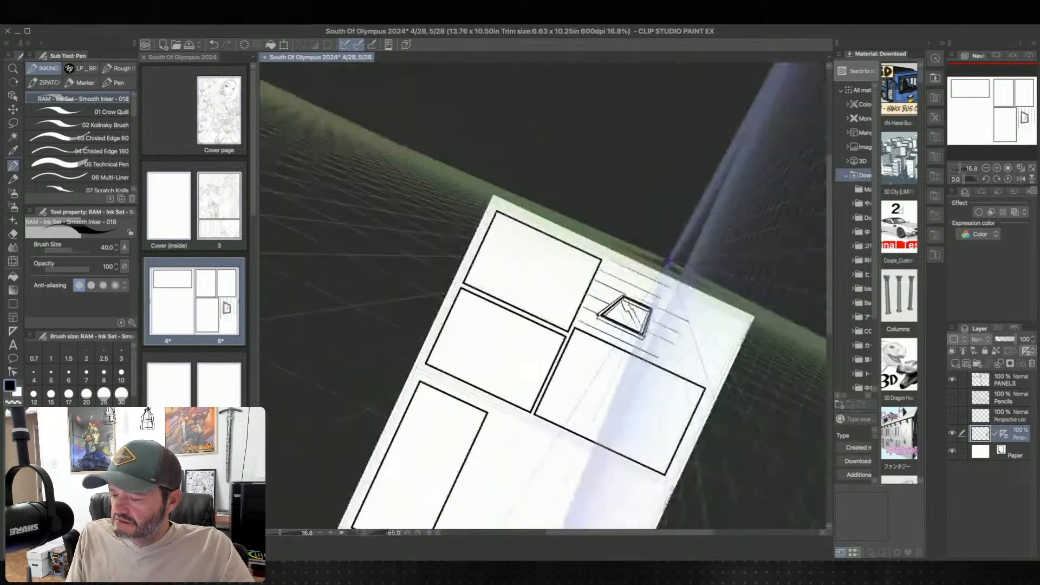
# - Ink lines converging on the vanishing point above and below the window, crossing the vertical wall lines
pyautogui.moveTo(579, 316)
pyautogui.mouseDown()
pyautogui.moveTo(641, 271)
pyautogui.moveTo(650, 276)
pyautogui.moveTo(622, 344)
pyautogui.mouseUp()
pyautogui.moveTo(668, 280); pyautogui.dragTo(634, 351)
pyautogui.moveTo(623, 228); pyautogui.dragTo(542, 352)
pyautogui.moveTo(682, 288)
pyautogui.mouseDown()
pyautogui.moveTo(623, 324)
pyautogui.moveTo(629, 350)
pyautogui.mouseUp()
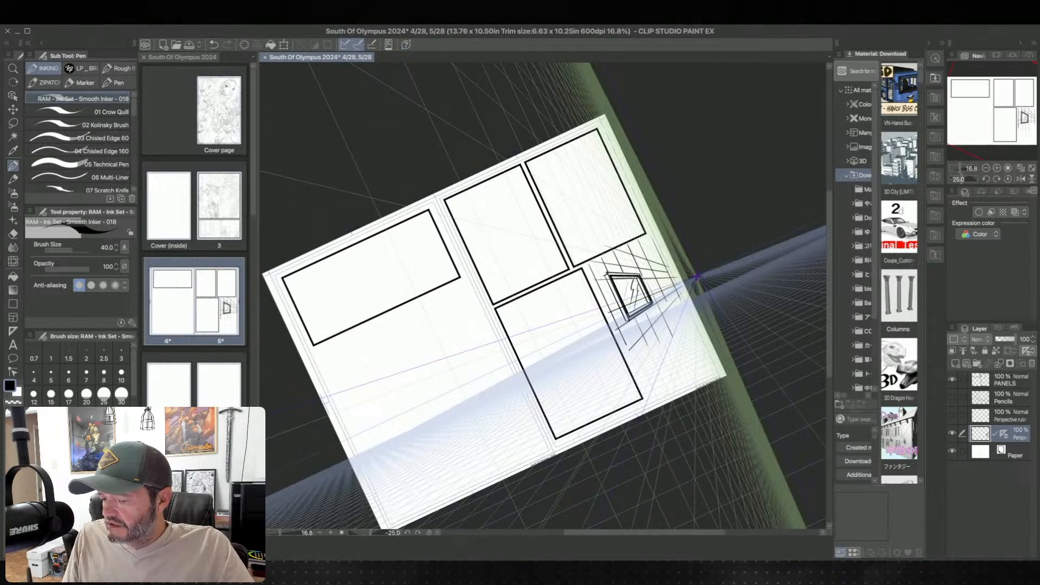
pyautogui.moveTo(671, 313); pyautogui.dragTo(635, 360)
pyautogui.moveTo(541, 179); pyautogui.dragTo(628, 206)
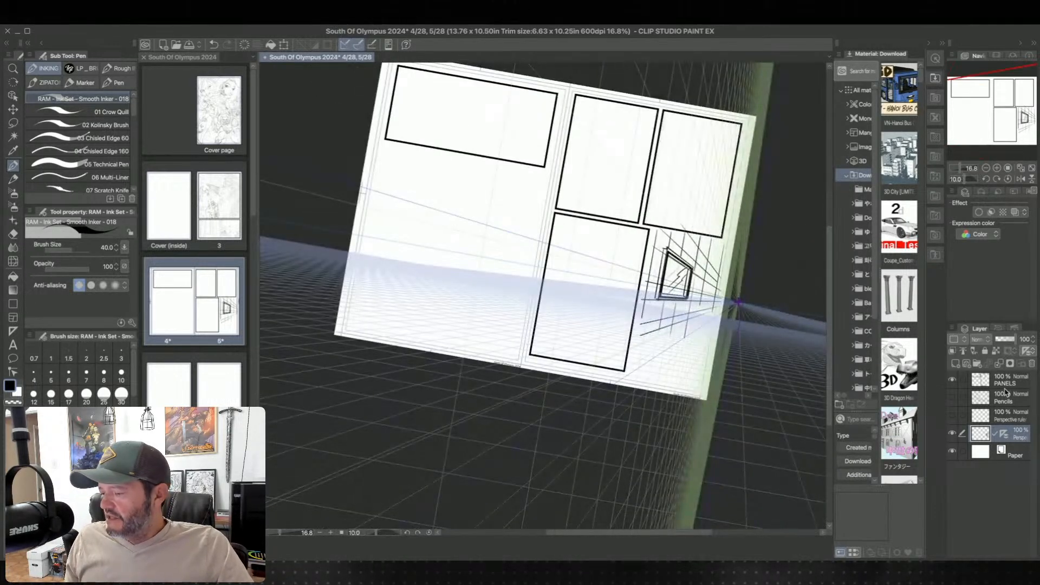
# - Remove the ruler from the Perspective ruler 2 layer and apply the blue layer color to its line work
pyautogui.click(1004, 436)
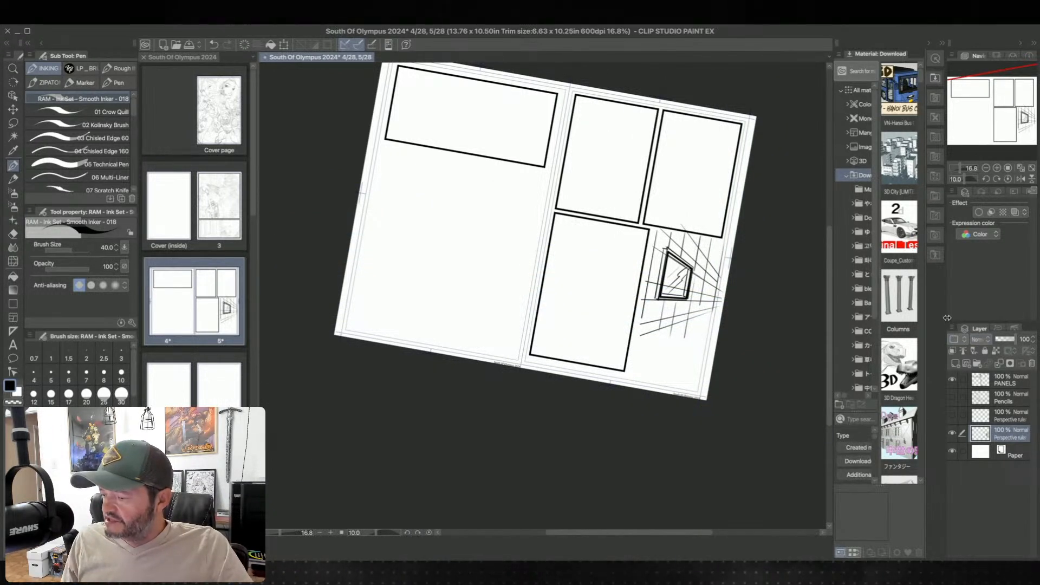
pyautogui.moveTo(948, 320); pyautogui.dragTo(905, 328)
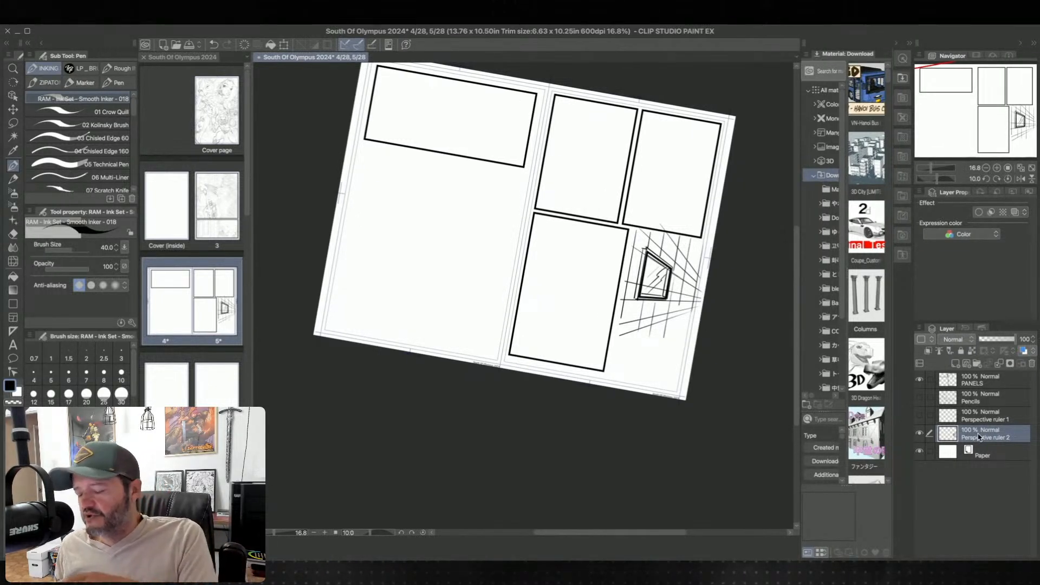
pyautogui.click(1024, 352)
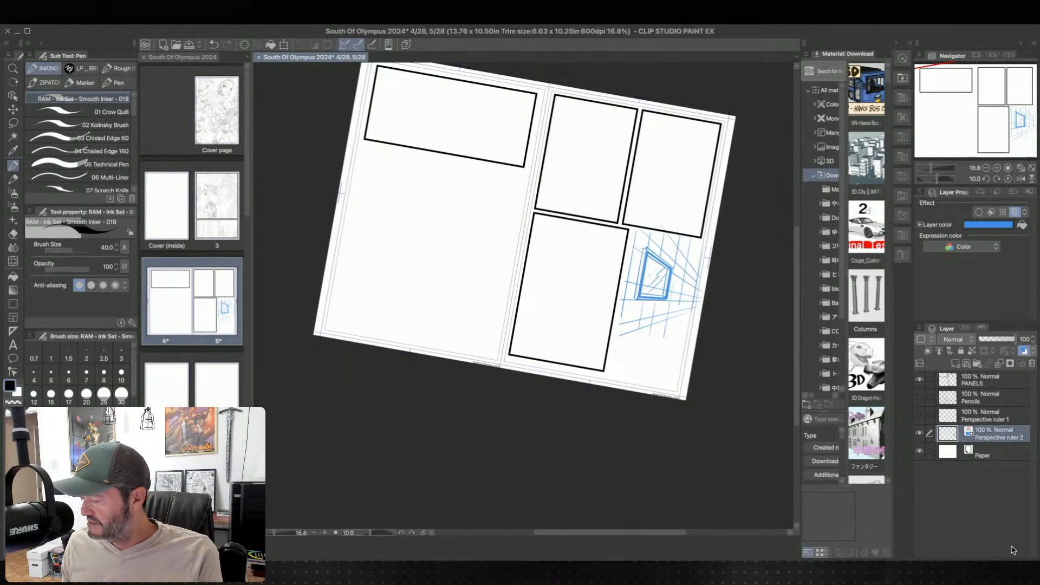
# - Add a new layer above Perspective ruler 2 and ink freehand brick outlines over the blue guide lines above the window
pyautogui.click(956, 363)
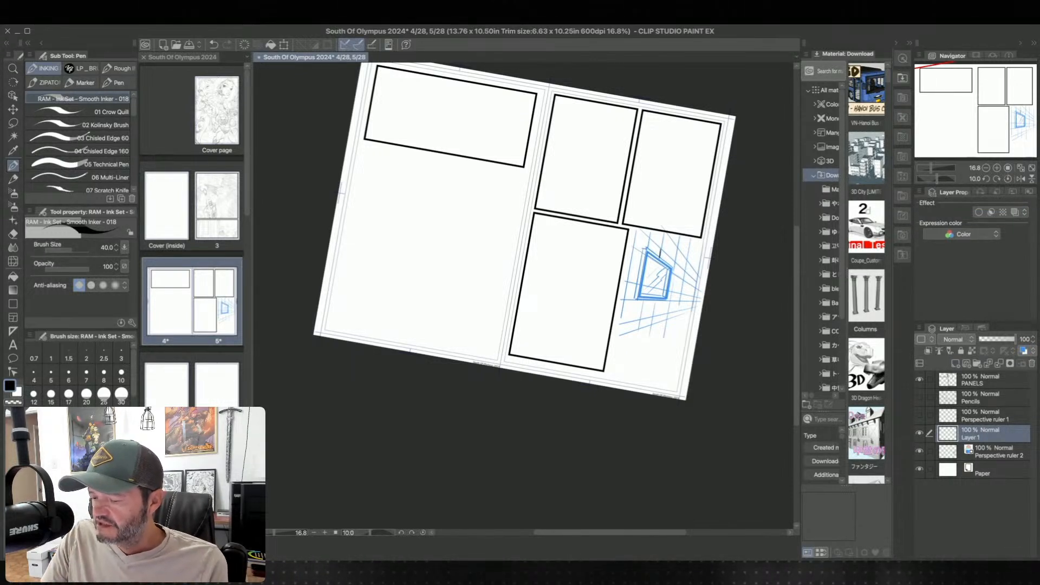
pyautogui.moveTo(660, 253); pyautogui.dragTo(675, 267)
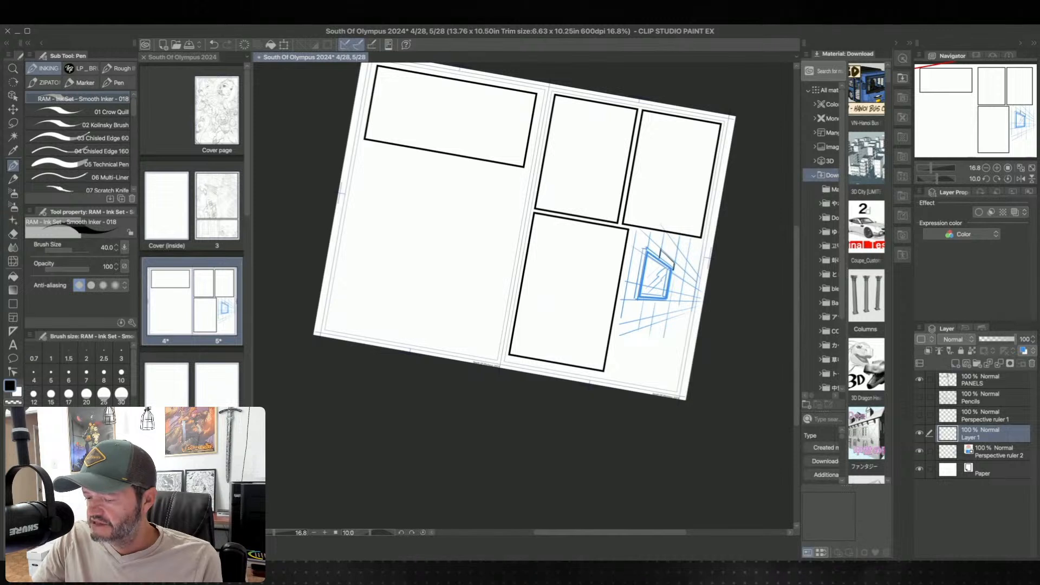
pyautogui.moveTo(650, 232); pyautogui.dragTo(669, 245)
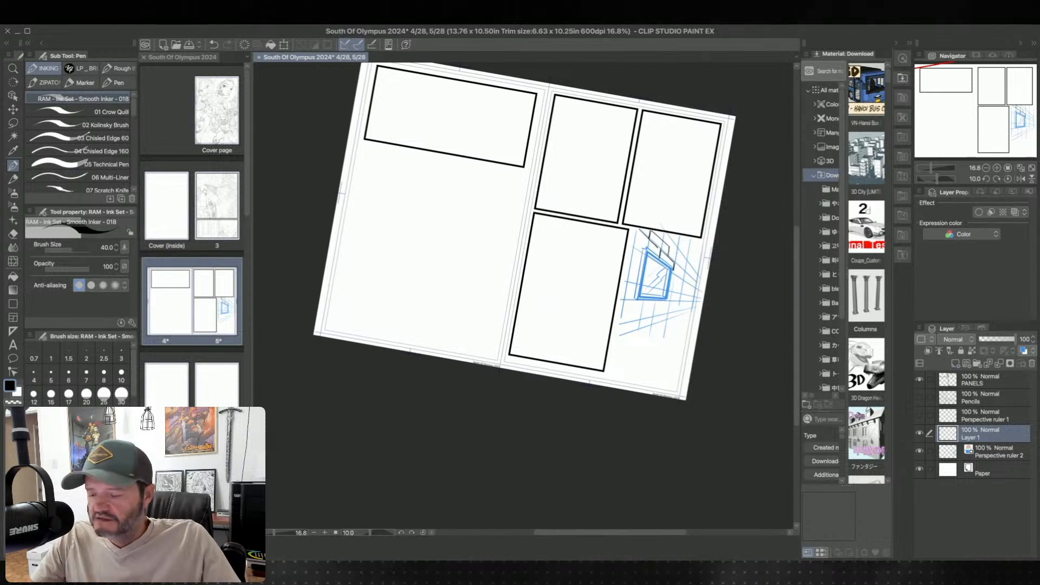
# - Redo the last brick stroke and ink more freehand brick outlines above the window over the blue guide lines
pyautogui.hotkey('ctrl', 'z')
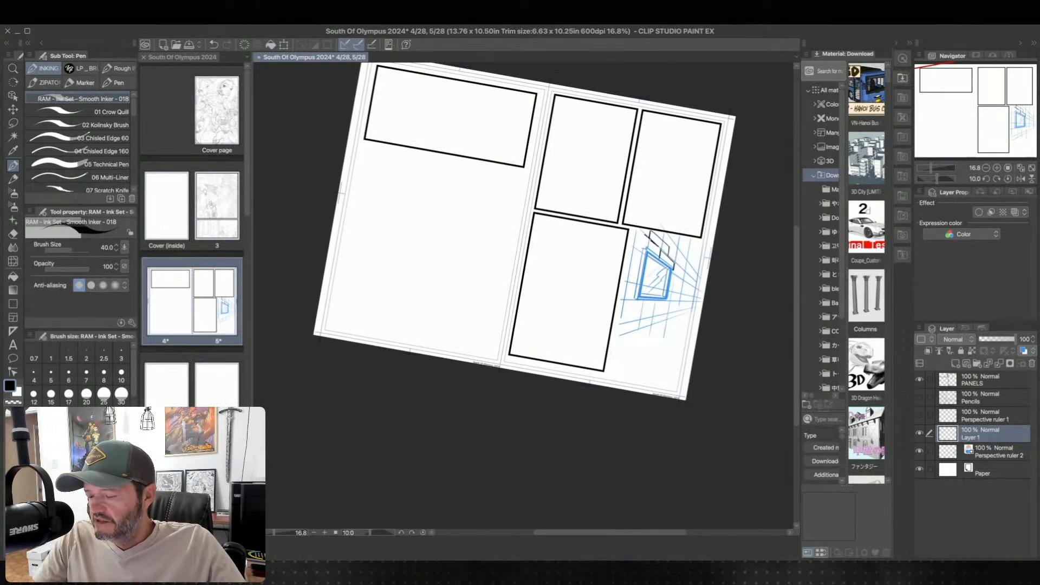
pyautogui.moveTo(644, 233); pyautogui.dragTo(649, 247)
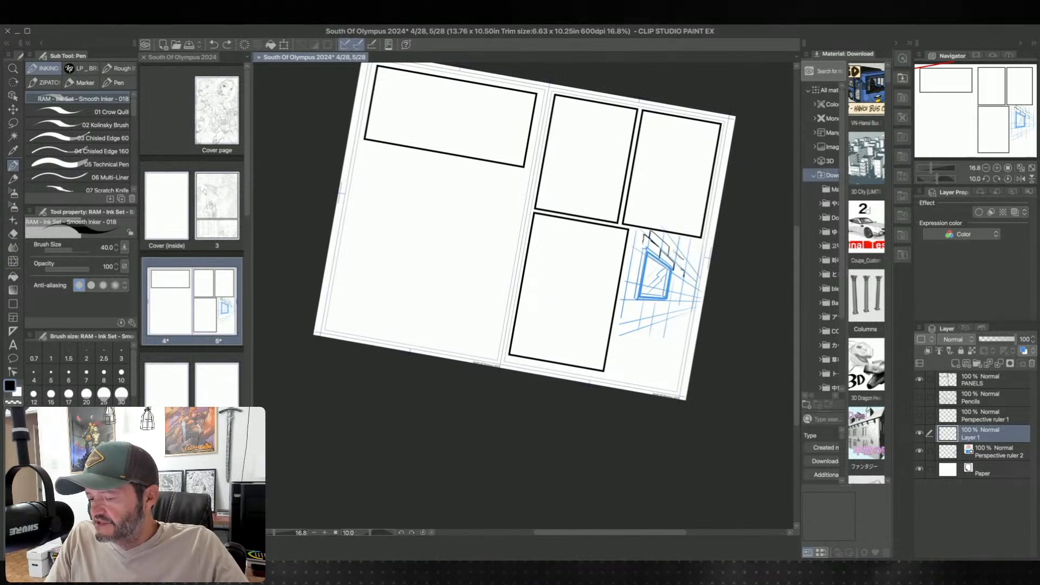
pyautogui.press('^')
pyautogui.press('^')
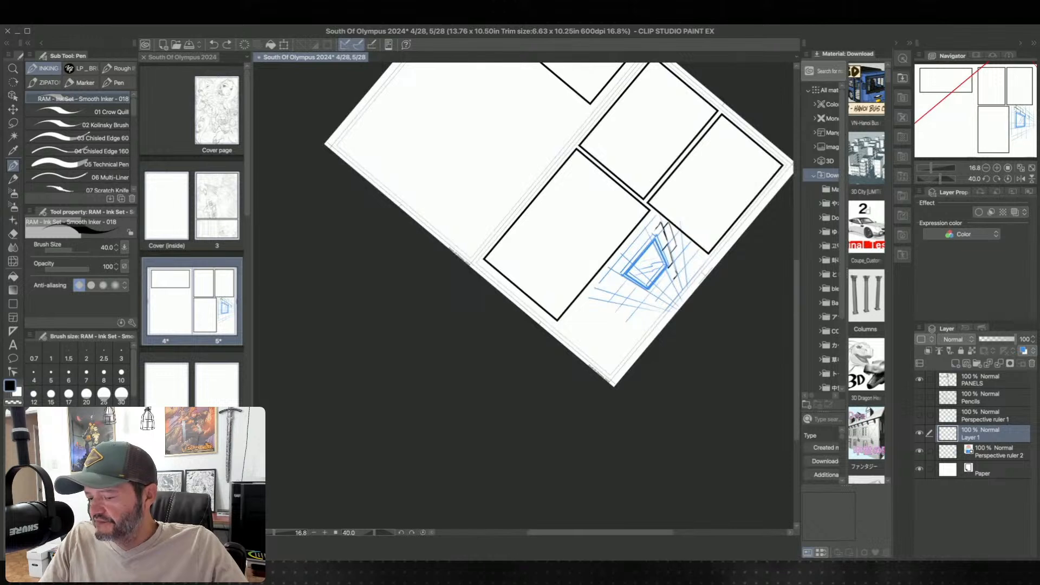
pyautogui.press('@')
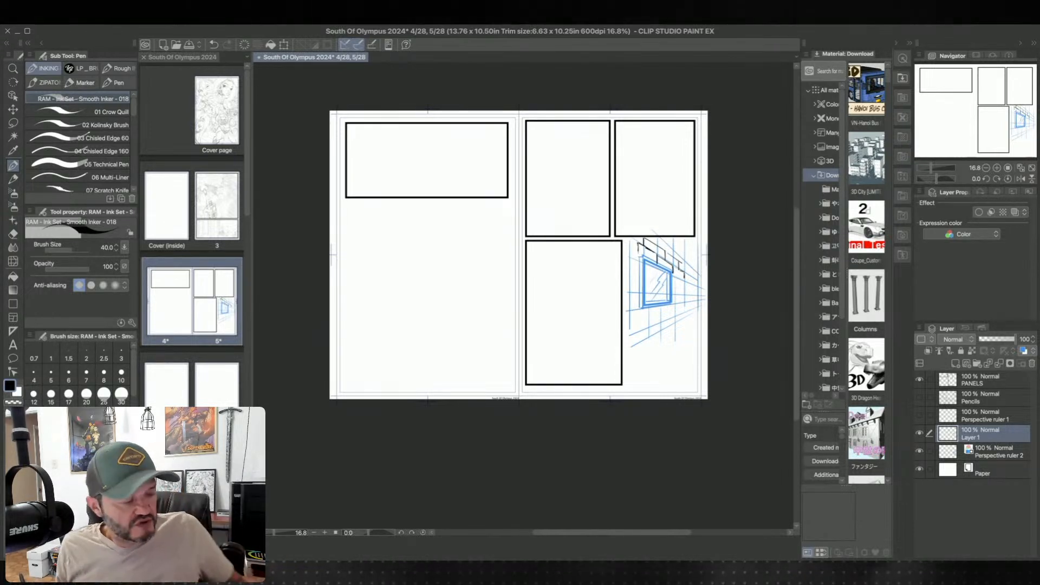
# - Undo the freehand bricks, the added layer, the blue layer color, the ruler removal and the wall guide lines, back to the inked window
pyautogui.hotkey('ctrl', 'z')
pyautogui.hotkey('ctrl', 'z')
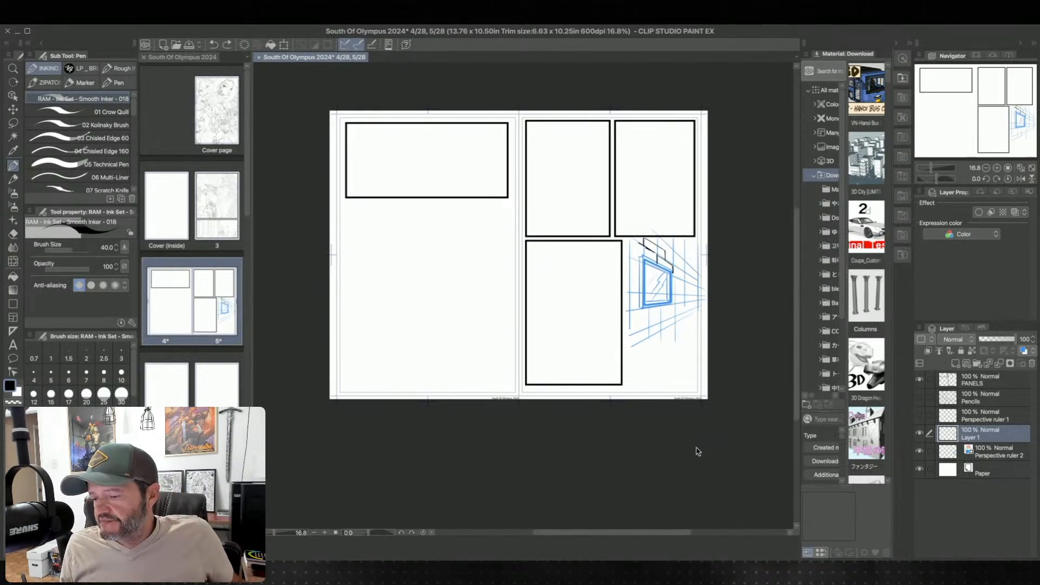
pyautogui.hotkey('ctrl', 'z')
pyautogui.hotkey('ctrl', 'z')
pyautogui.hotkey('ctrl', 'z')
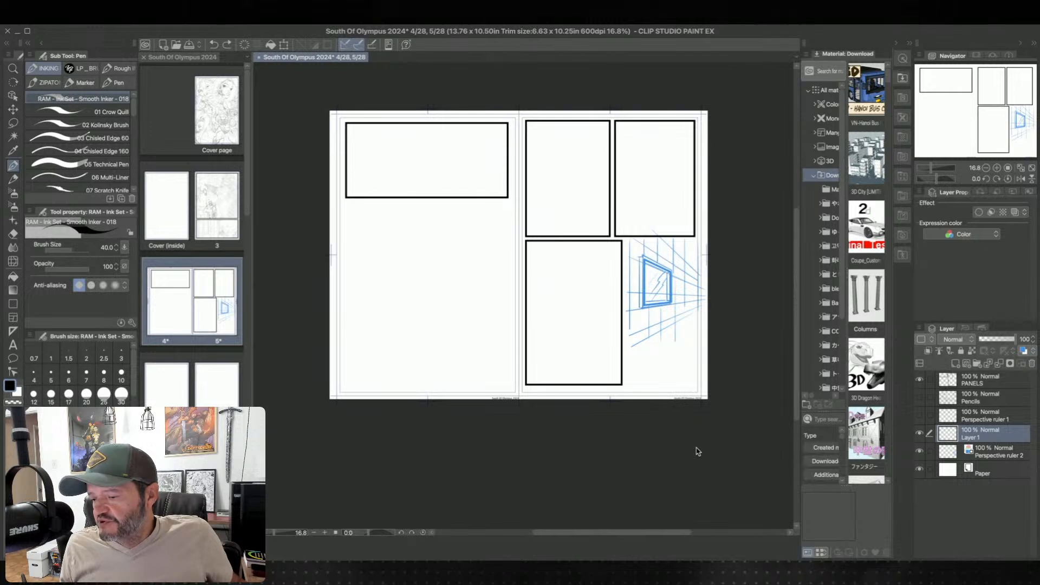
pyautogui.hotkey('ctrl', 'z')
pyautogui.hotkey('ctrl', 'z')
pyautogui.hotkey('ctrl', 'z')
pyautogui.hotkey('ctrl', 'z')
pyautogui.hotkey('ctrl', 'z')
pyautogui.hotkey('ctrl', 'z')
pyautogui.hotkey('ctrl', 'z')
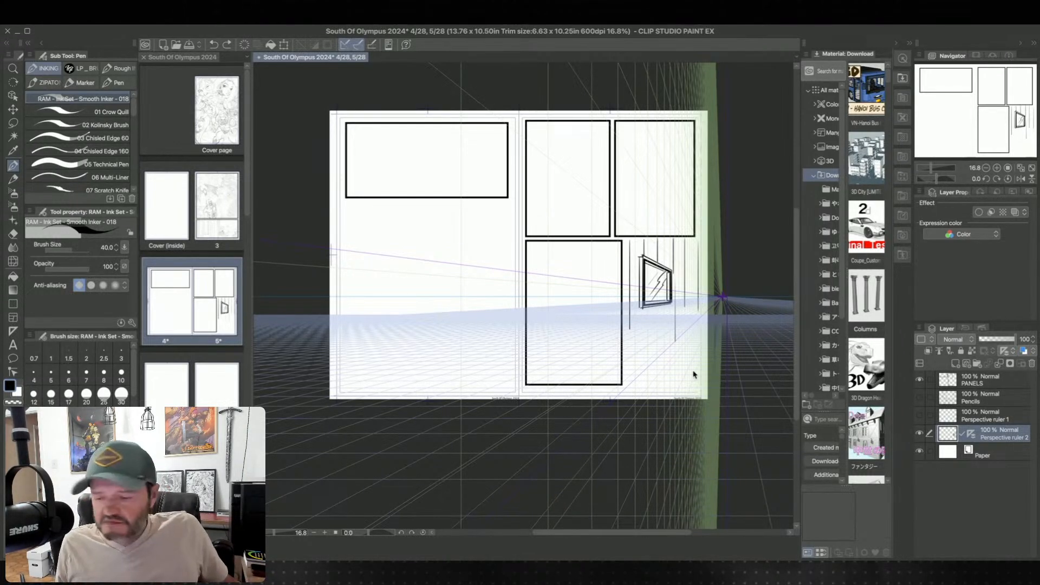
pyautogui.hotkey('ctrl', 'z')
pyautogui.hotkey('ctrl', 'z')
pyautogui.hotkey('ctrl', 'z')
pyautogui.hotkey('ctrl', 'z')
pyautogui.hotkey('ctrl', 'z')
pyautogui.hotkey('ctrl', 'z')
pyautogui.hotkey('ctrl', 'z')
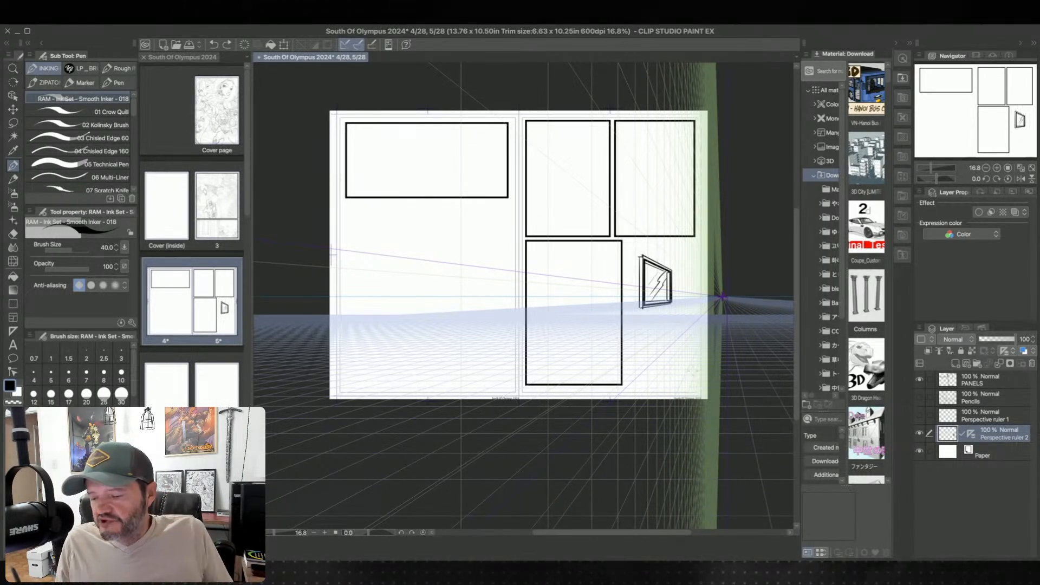
# - Ink brick courses around the window with the perspective ruler, adding short vertical joints between lines converging on the vanishing point
pyautogui.moveTo(612, 327); pyautogui.dragTo(533, 385)
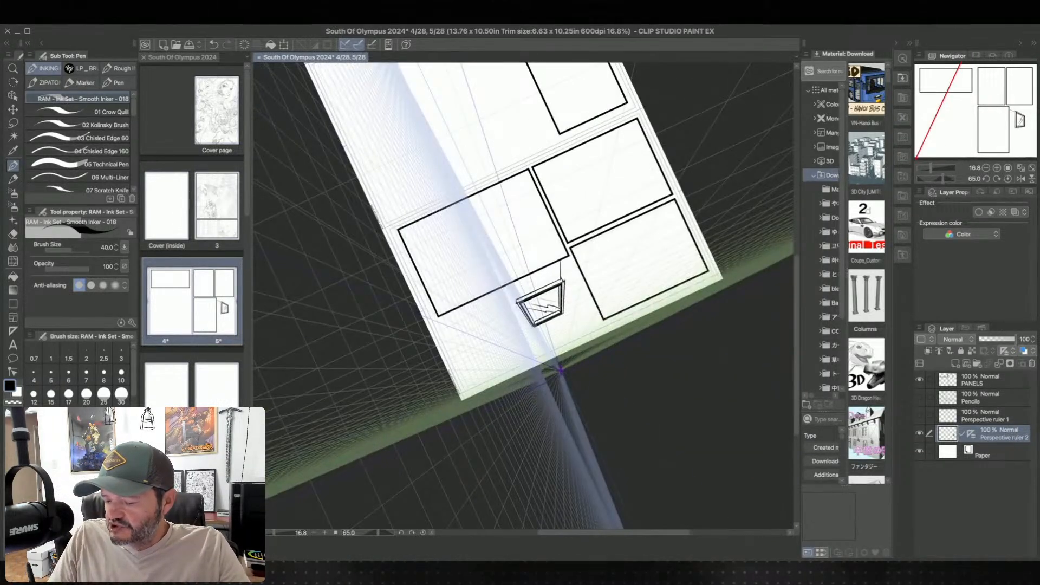
pyautogui.moveTo(570, 258); pyautogui.dragTo(564, 339)
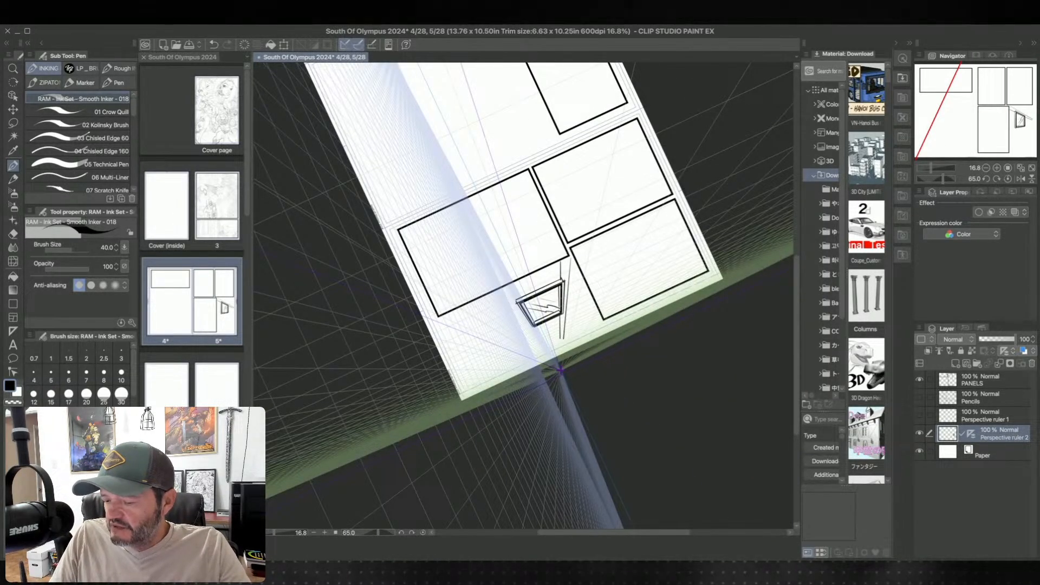
pyautogui.moveTo(576, 267); pyautogui.dragTo(572, 299)
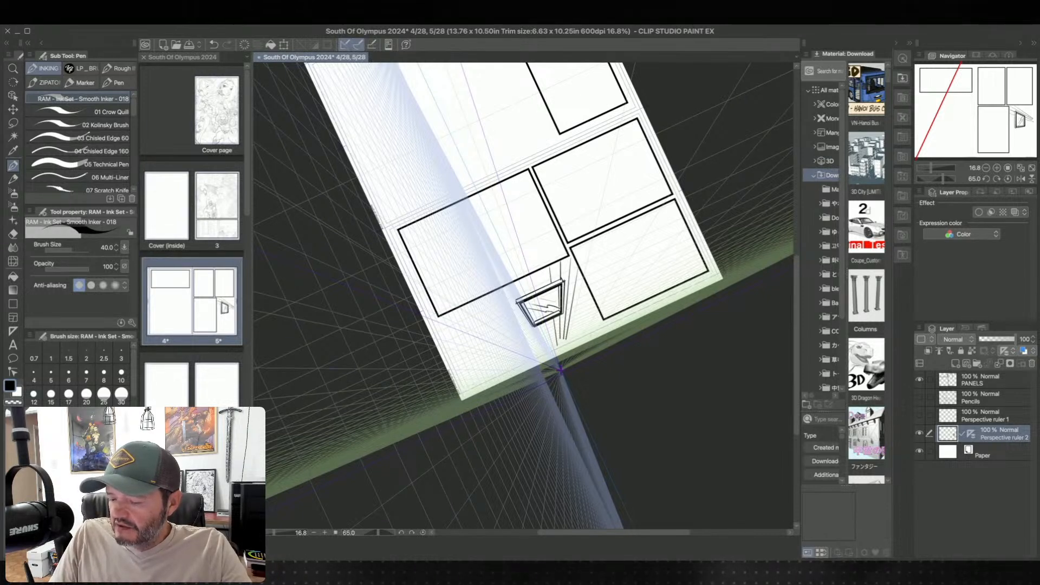
pyautogui.moveTo(534, 385); pyautogui.dragTo(636, 386)
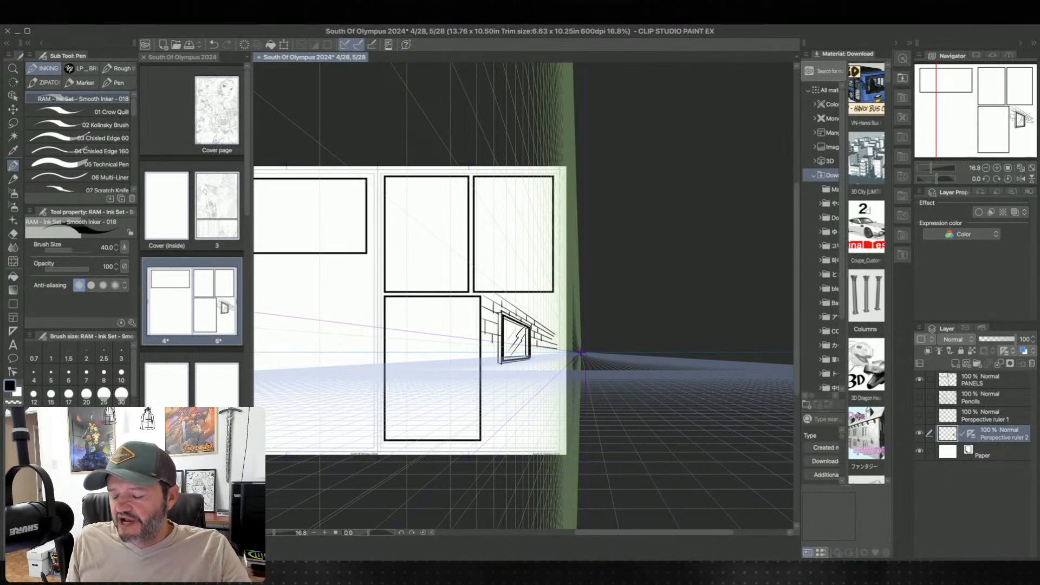
pyautogui.moveTo(576, 397); pyautogui.dragTo(580, 387)
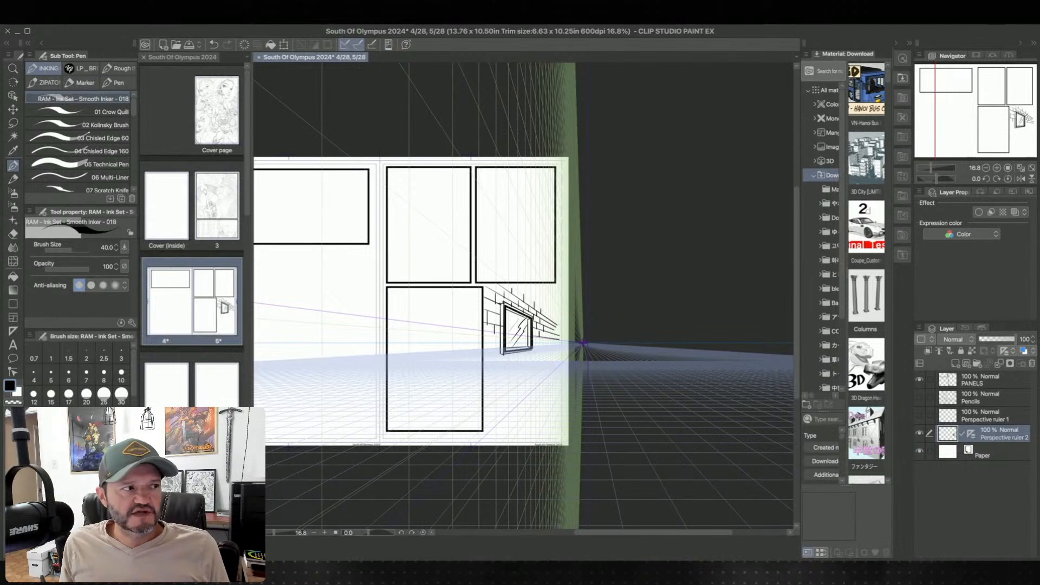
# - Ink three long vertical lines through the far end of the brick wall, between the window and the vanishing point
pyautogui.scroll(5, 558, 401)
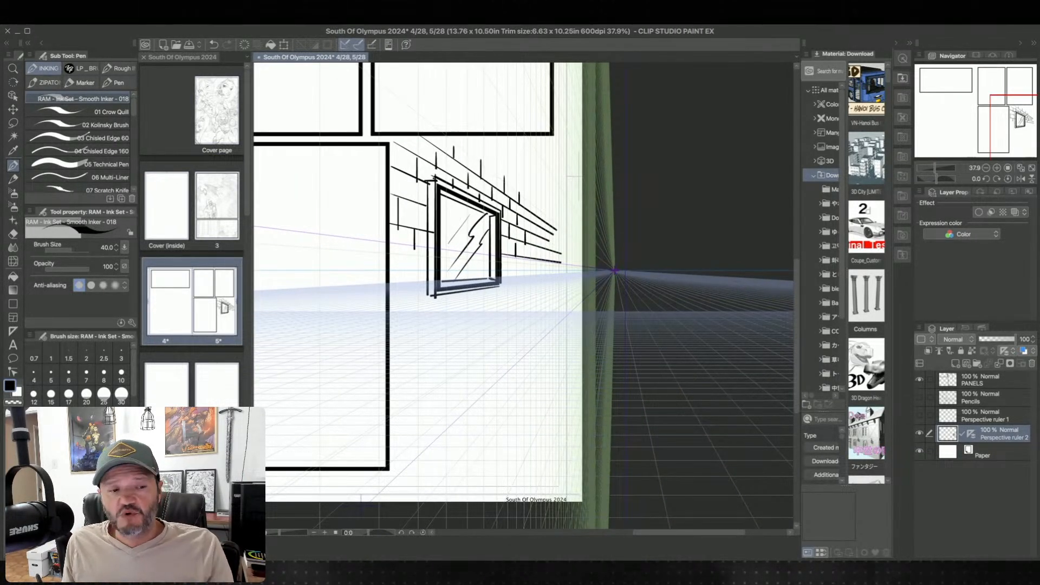
pyautogui.scroll(-2, 561, 422)
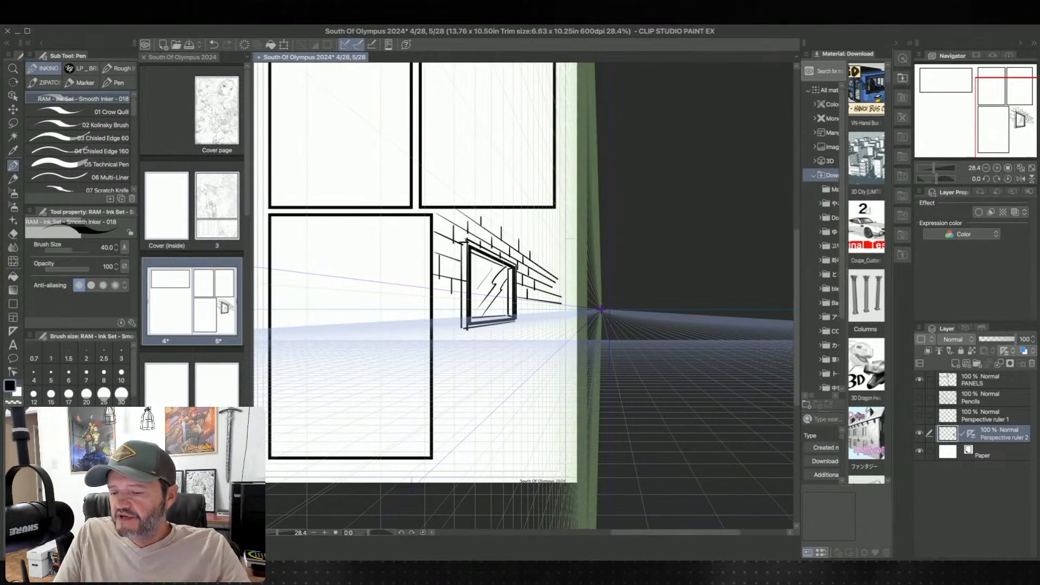
pyautogui.moveTo(541, 209); pyautogui.dragTo(541, 314)
pyautogui.moveTo(545, 237); pyautogui.dragTo(545, 317)
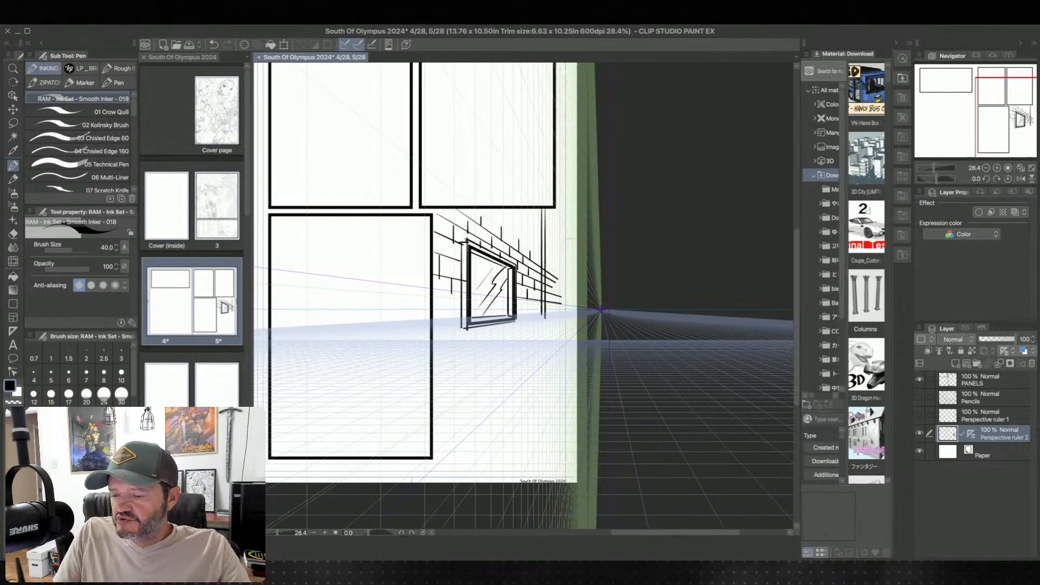
pyautogui.moveTo(551, 208); pyautogui.dragTo(551, 314)
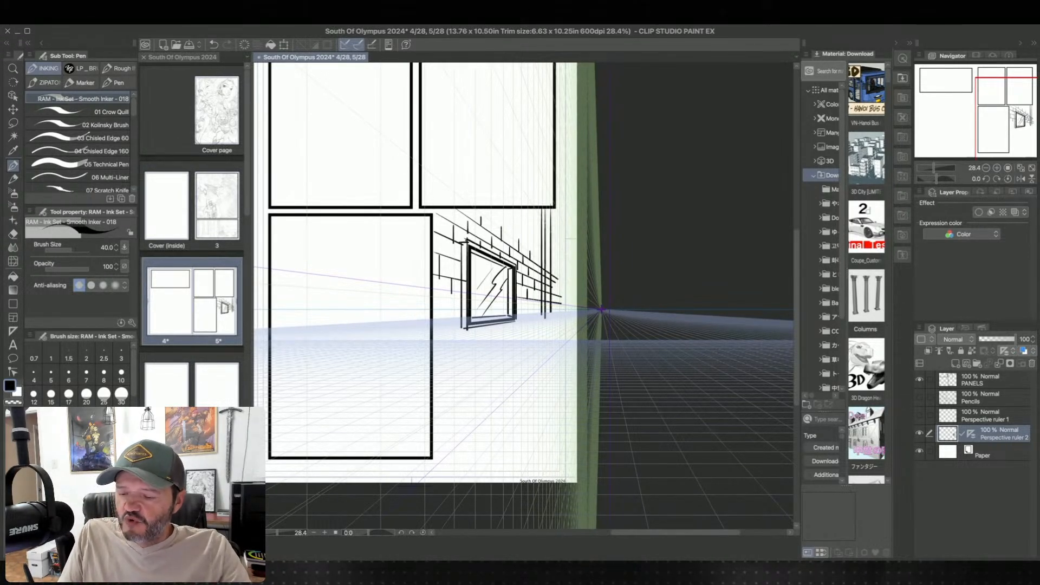
# - Erase the window, bricks and vertical lines from the Perspective ruler 2 layer using Lasso fill with transparent color
pyautogui.scroll(-2, 523, 296)
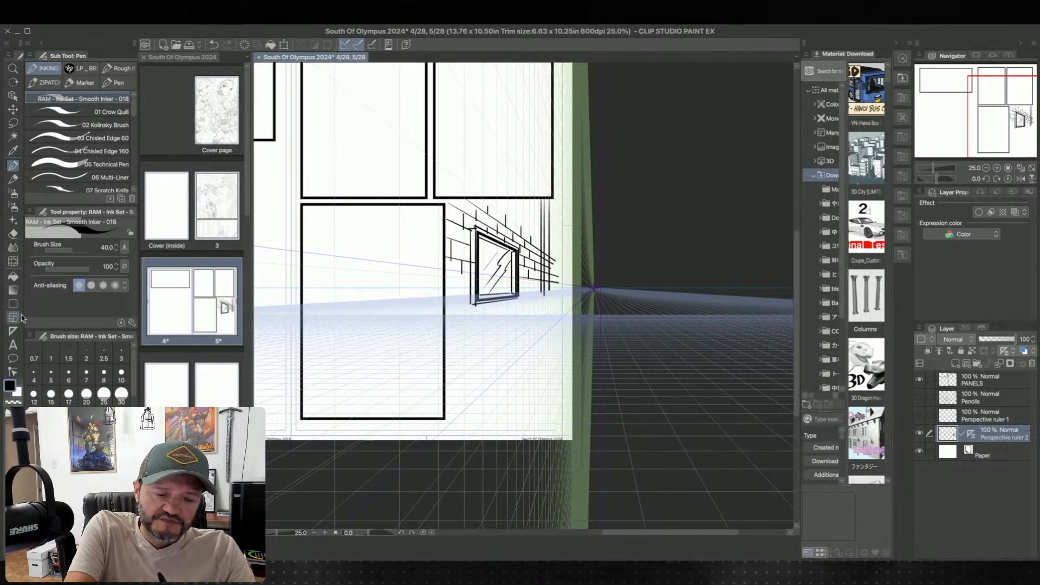
pyautogui.click(13, 303)
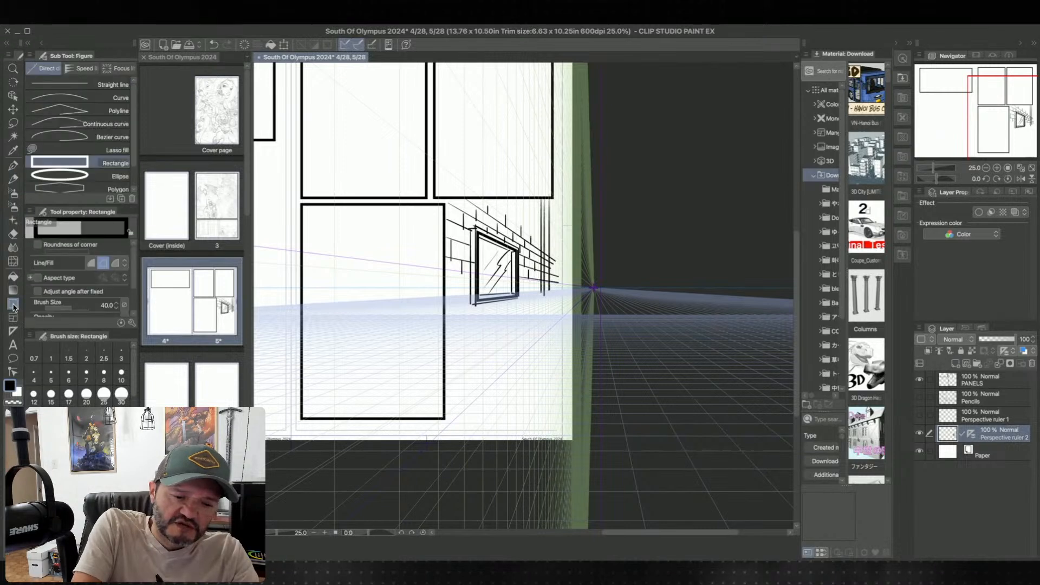
pyautogui.click(13, 402)
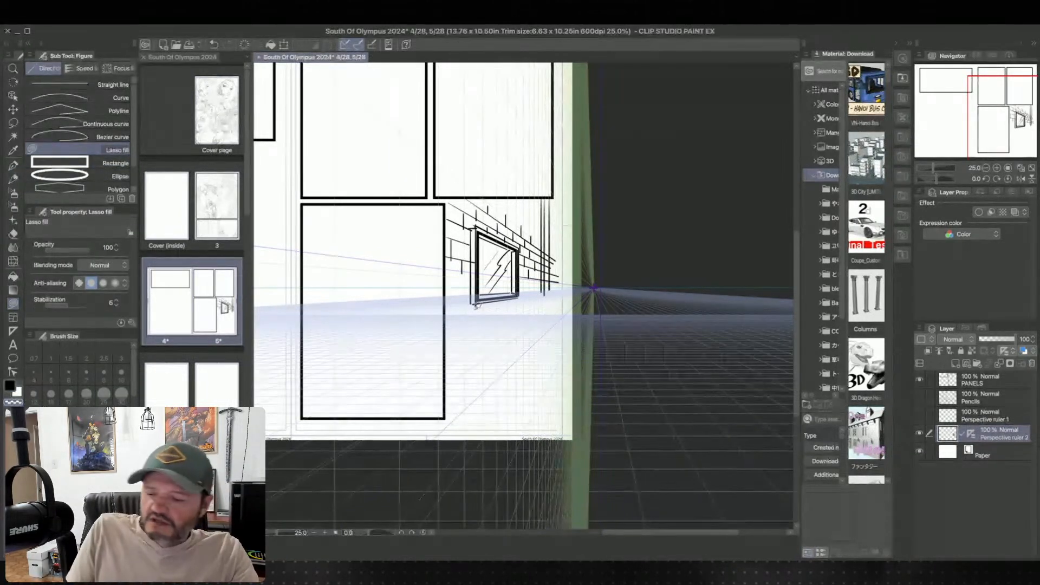
pyautogui.moveTo(597, 197)
pyautogui.mouseDown()
pyautogui.moveTo(439, 179)
pyautogui.moveTo(600, 366)
pyautogui.mouseUp()
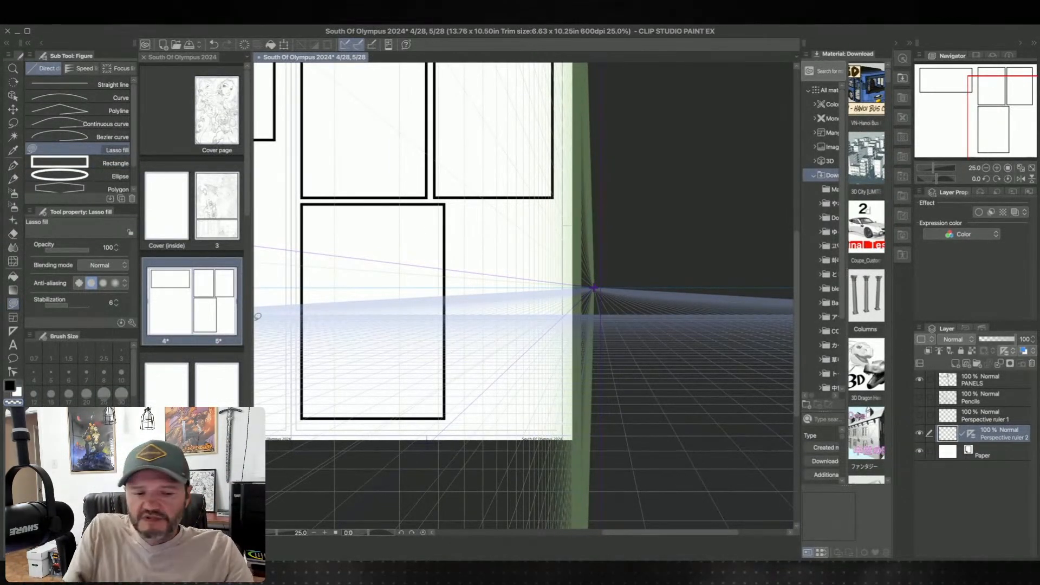
# - Ink lines converging on the vanishing point and short verticals below them in black with the Smooth Inker pen, at page 5's lower outer corner
pyautogui.click(13, 165)
pyautogui.click(9, 385)
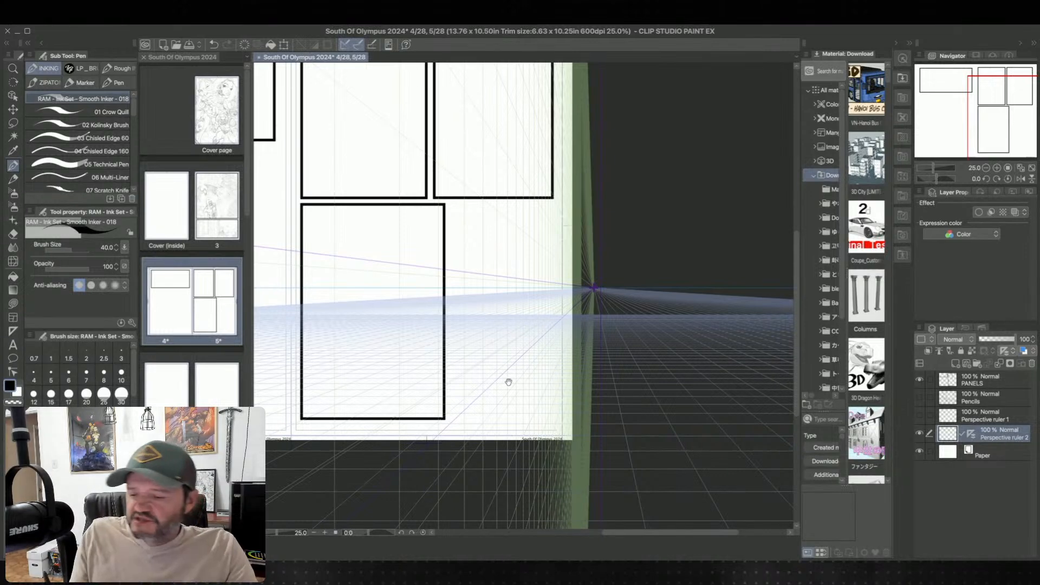
pyautogui.scroll(-2, 511, 378)
pyautogui.moveTo(511, 379); pyautogui.dragTo(579, 411)
pyautogui.scroll(1, 591, 333)
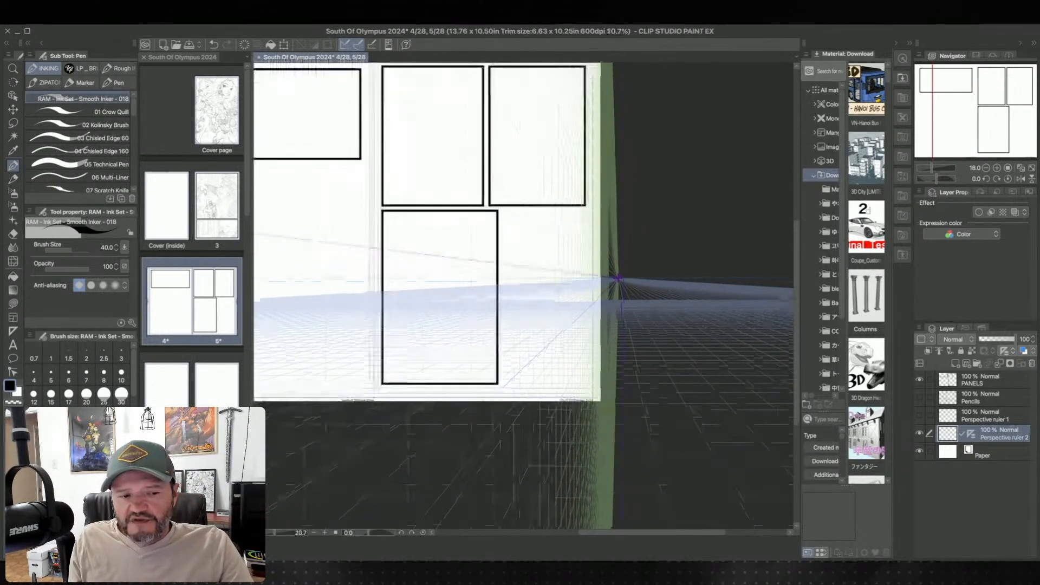
pyautogui.press('-')
pyautogui.moveTo(612, 442); pyautogui.dragTo(616, 383)
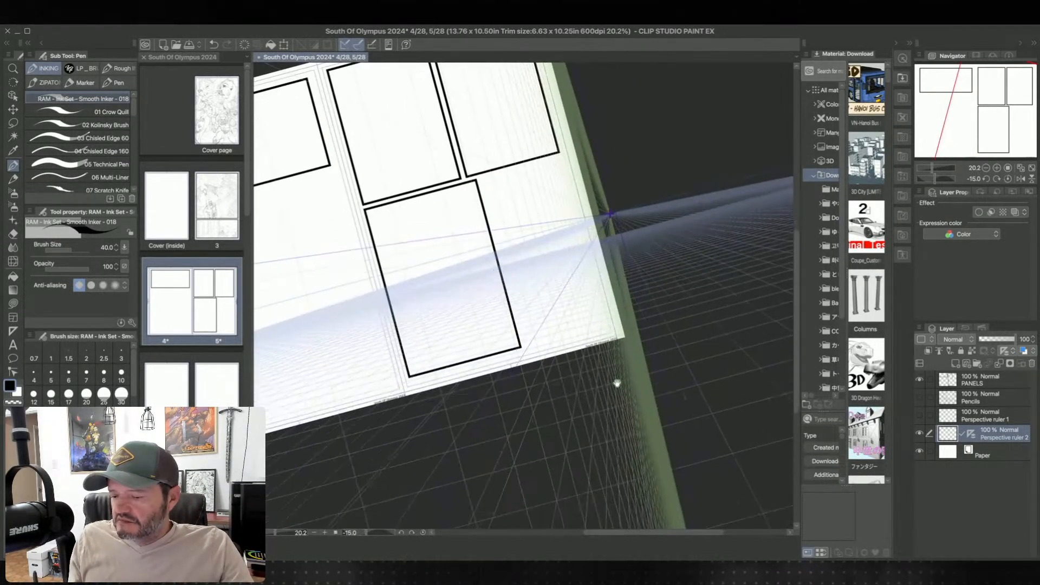
pyautogui.moveTo(545, 310); pyautogui.dragTo(596, 236)
pyautogui.moveTo(577, 321)
pyautogui.mouseDown()
pyautogui.moveTo(600, 244)
pyautogui.moveTo(565, 325)
pyautogui.moveTo(605, 293)
pyautogui.mouseUp()
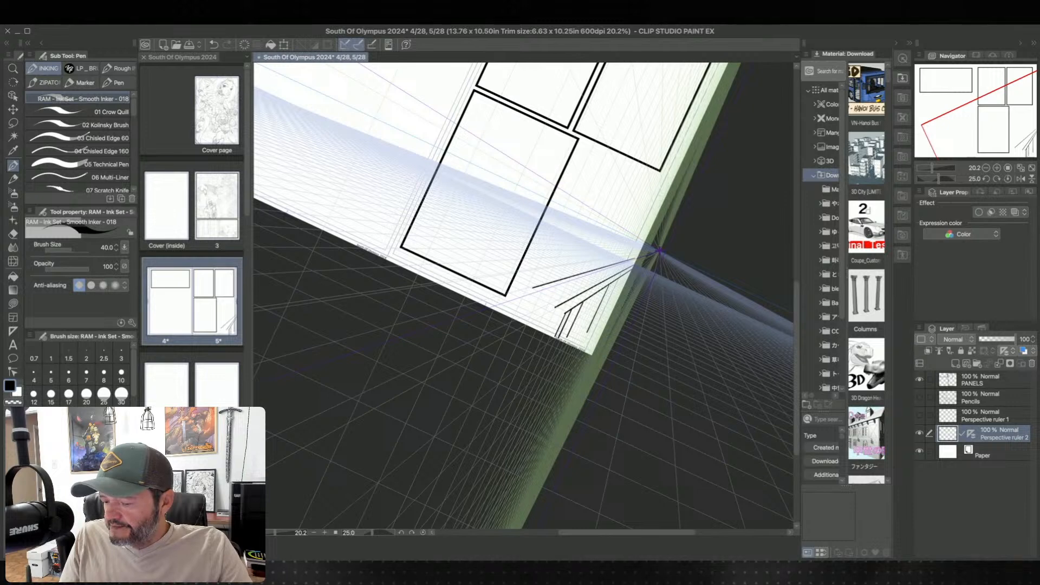
pyautogui.moveTo(579, 334)
pyautogui.mouseDown()
pyautogui.moveTo(598, 293)
pyautogui.moveTo(575, 337)
pyautogui.mouseUp()
pyautogui.hotkey('ctrl', 'z')
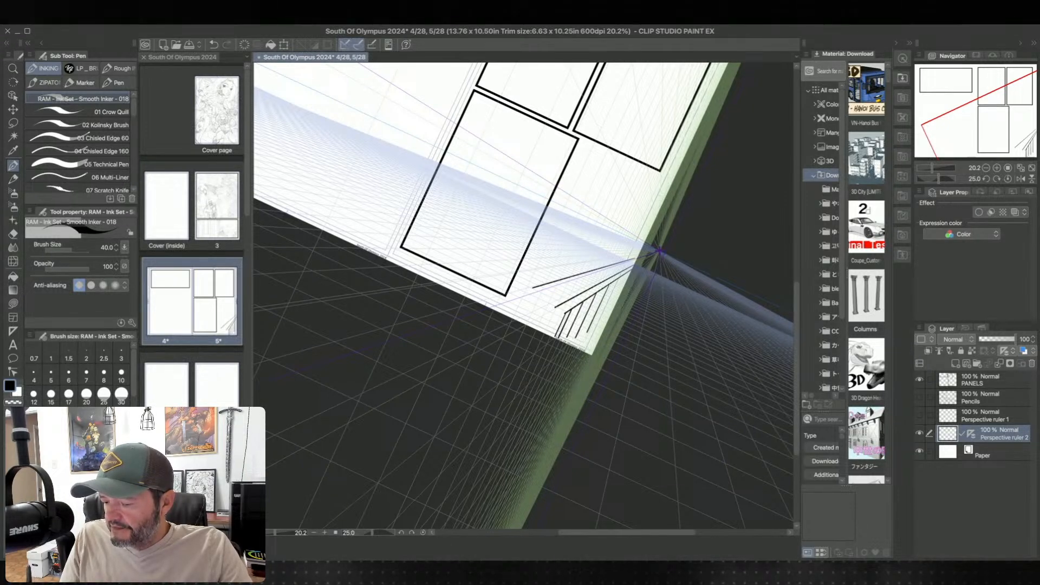
pyautogui.moveTo(600, 290); pyautogui.dragTo(578, 340)
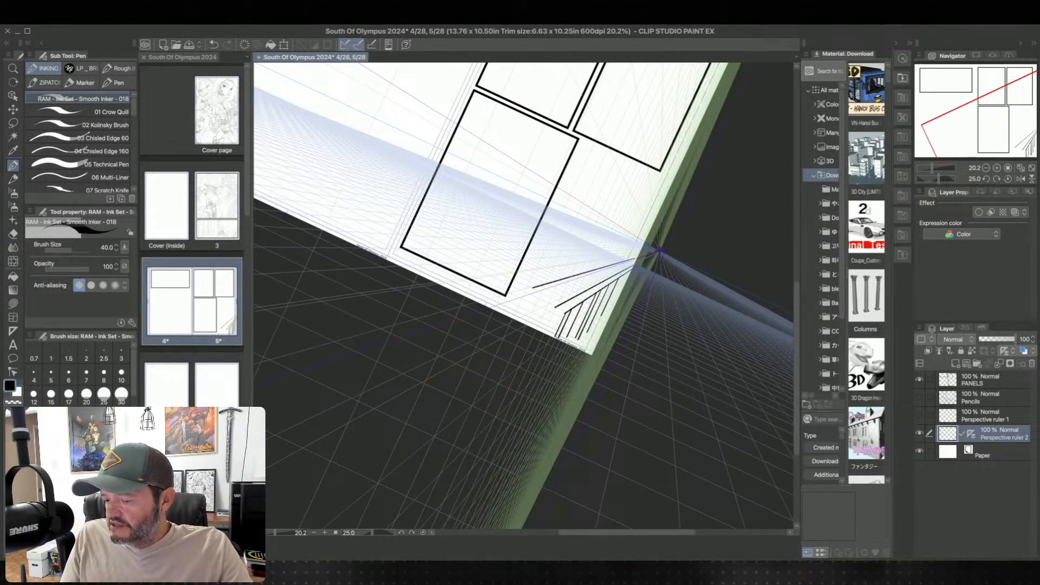
# - Ink horizontal floor lines beside the lower panel and cross them with more lines converging on the vanishing point
pyautogui.press('-')
pyautogui.press('-')
pyautogui.press('-')
pyautogui.press('-')
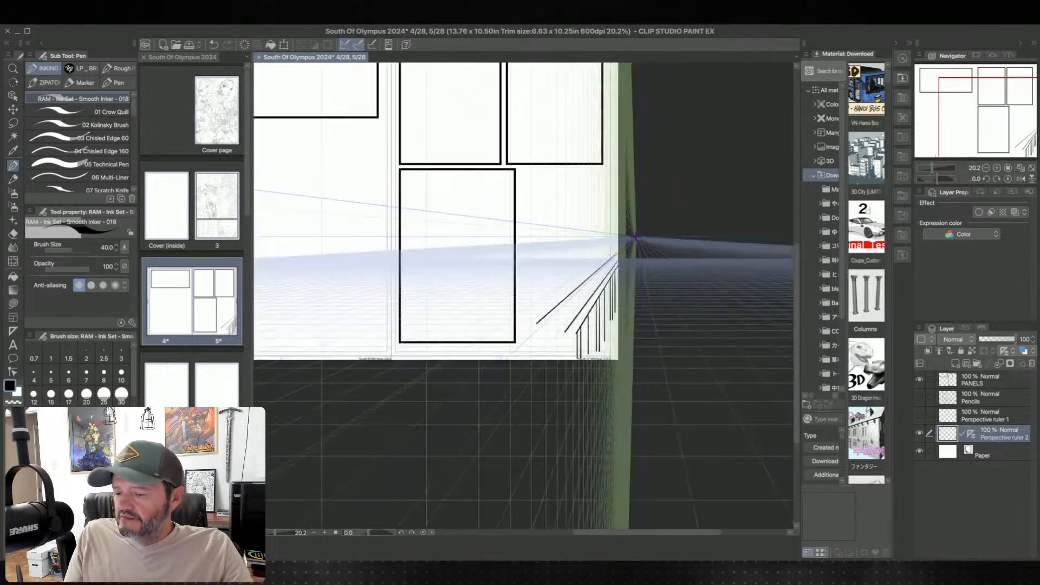
pyautogui.moveTo(606, 265); pyautogui.dragTo(554, 299)
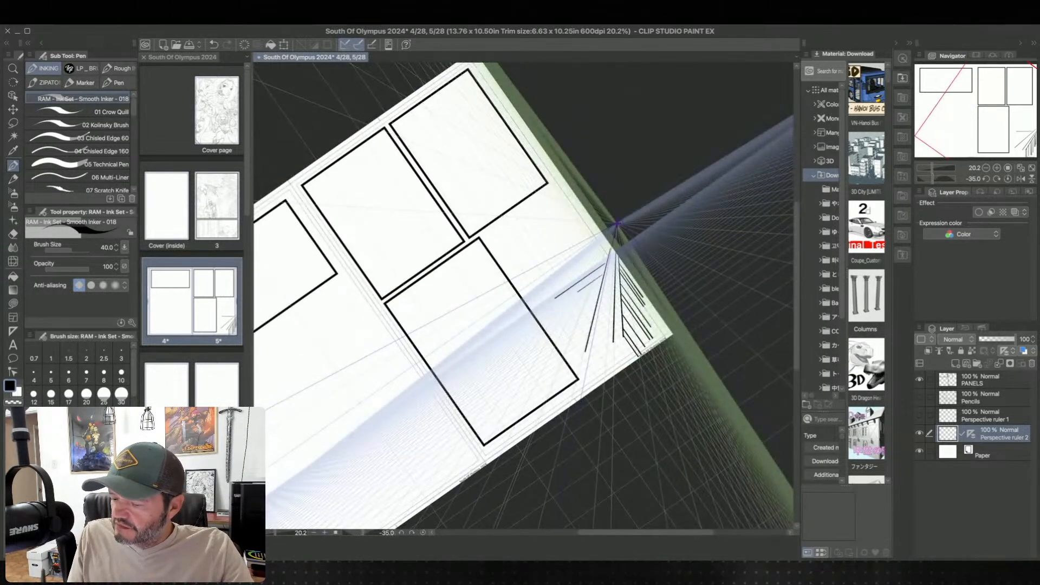
pyautogui.moveTo(607, 269)
pyautogui.mouseDown()
pyautogui.moveTo(551, 311)
pyautogui.moveTo(562, 355)
pyautogui.mouseUp()
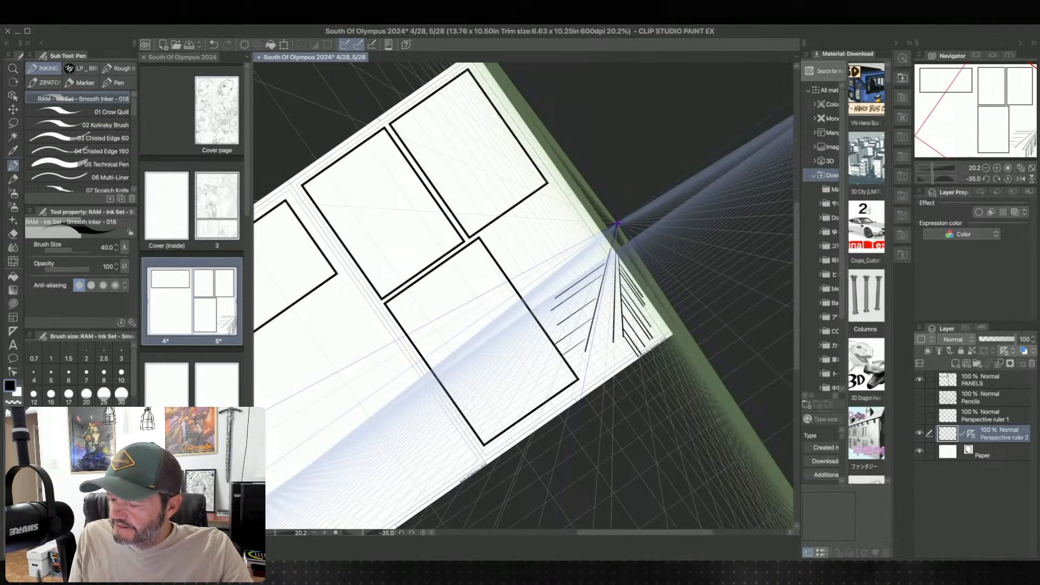
pyautogui.moveTo(596, 272); pyautogui.dragTo(564, 346)
pyautogui.moveTo(595, 260)
pyautogui.mouseDown()
pyautogui.moveTo(550, 333)
pyautogui.moveTo(551, 299)
pyautogui.mouseUp()
pyautogui.moveTo(677, 244)
pyautogui.mouseDown()
pyautogui.moveTo(689, 304)
pyautogui.moveTo(672, 228)
pyautogui.mouseUp()
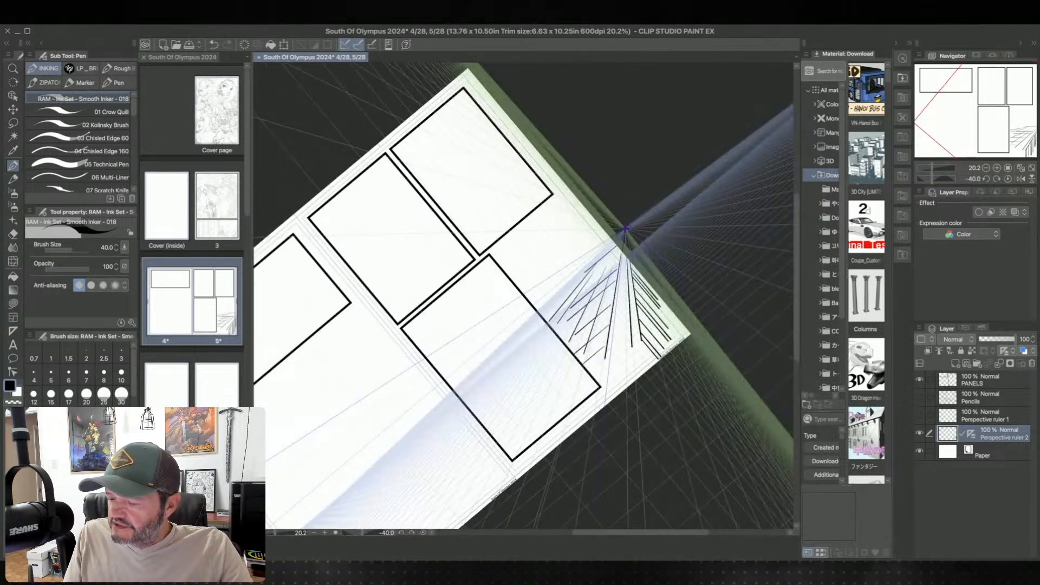
# - Ink paired vertical lines rising from the floor beside the lower panel and join lines converging on the vanishing point at their tops
pyautogui.hotkey('ctrl', '@')
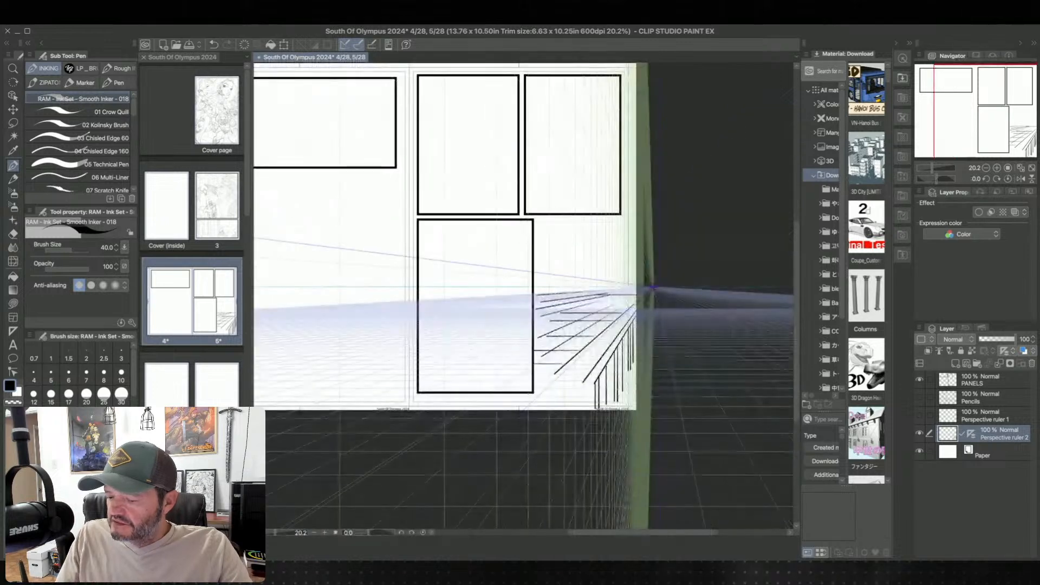
pyautogui.moveTo(574, 294); pyautogui.dragTo(574, 241)
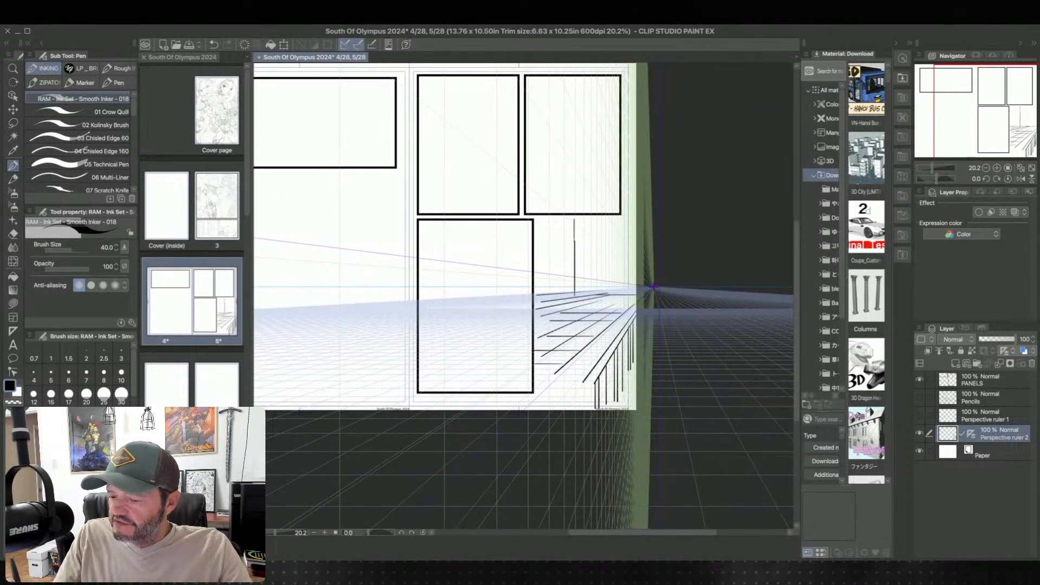
pyautogui.hotkey('ctrl', 'z')
pyautogui.moveTo(571, 239); pyautogui.dragTo(571, 296)
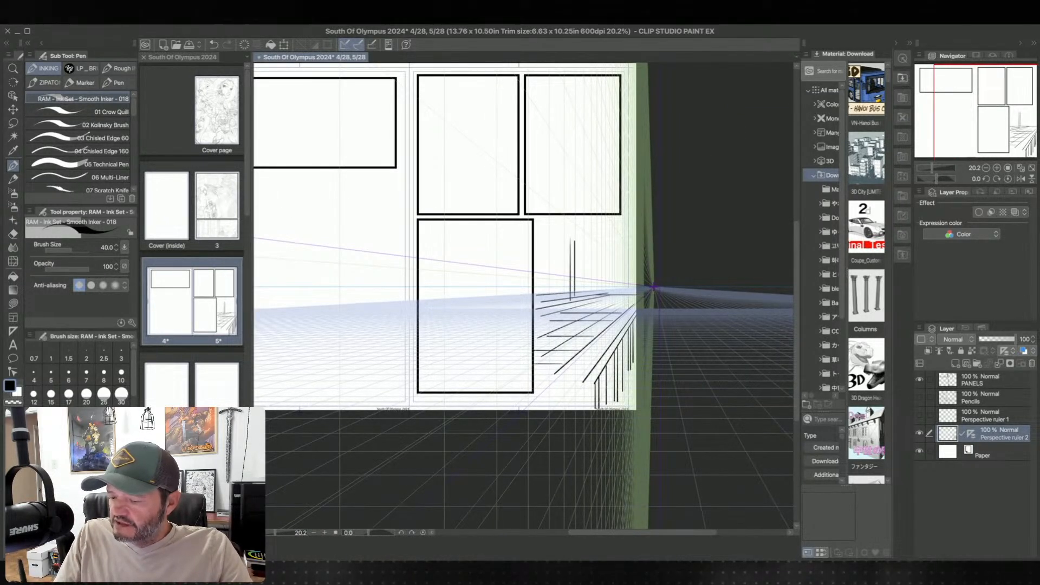
pyautogui.moveTo(596, 162)
pyautogui.mouseDown()
pyautogui.moveTo(705, 271)
pyautogui.moveTo(640, 217)
pyautogui.moveTo(617, 304)
pyautogui.moveTo(628, 228)
pyautogui.mouseUp()
pyautogui.moveTo(629, 280); pyautogui.dragTo(633, 279)
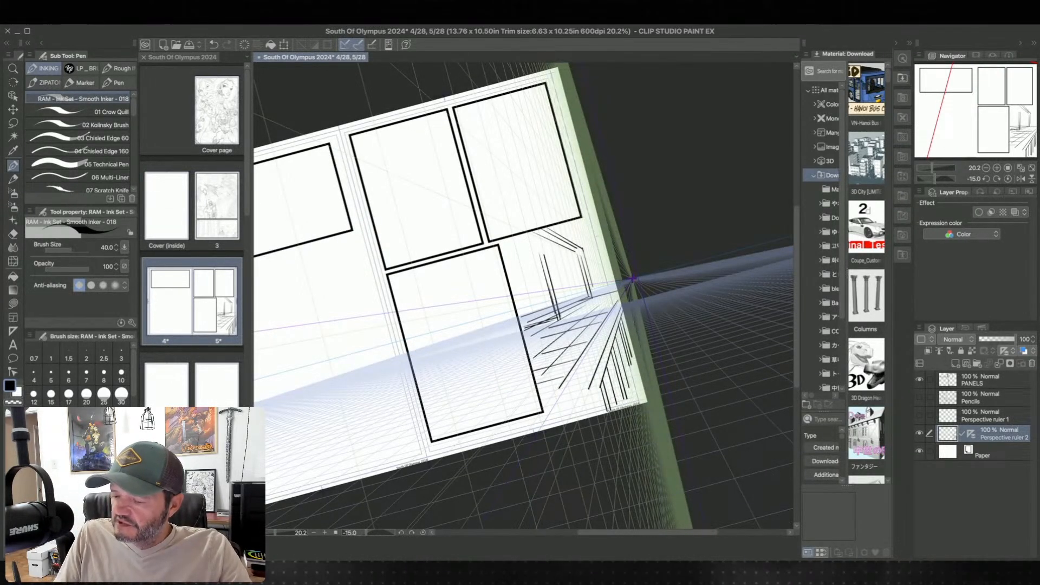
# - Straighten the canvas, turn off the perspective ruler on Perspective ruler 2, and ink a curved arch and foliage freehand on page 5
pyautogui.click(1008, 179)
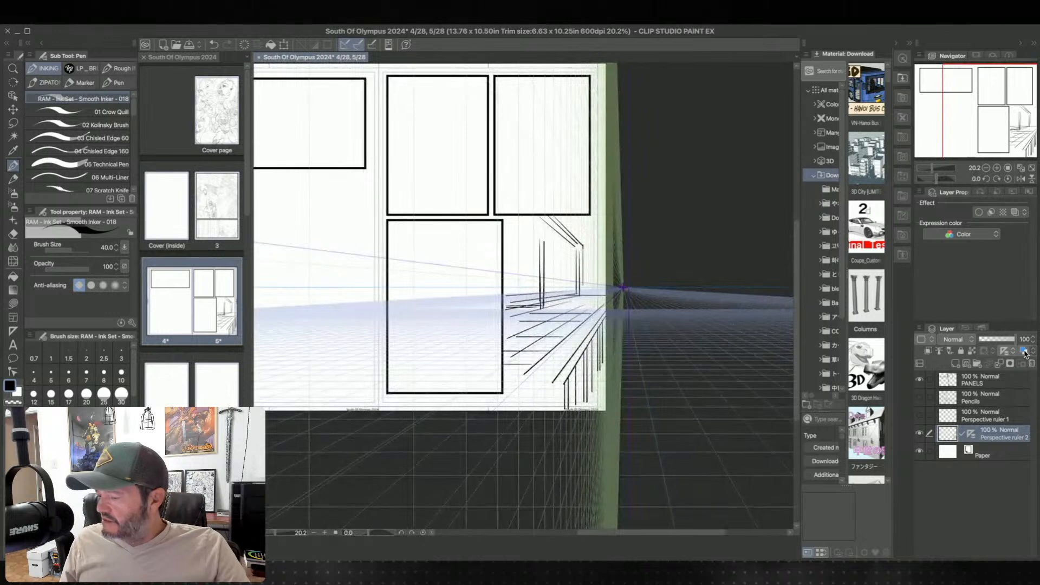
pyautogui.click(971, 435)
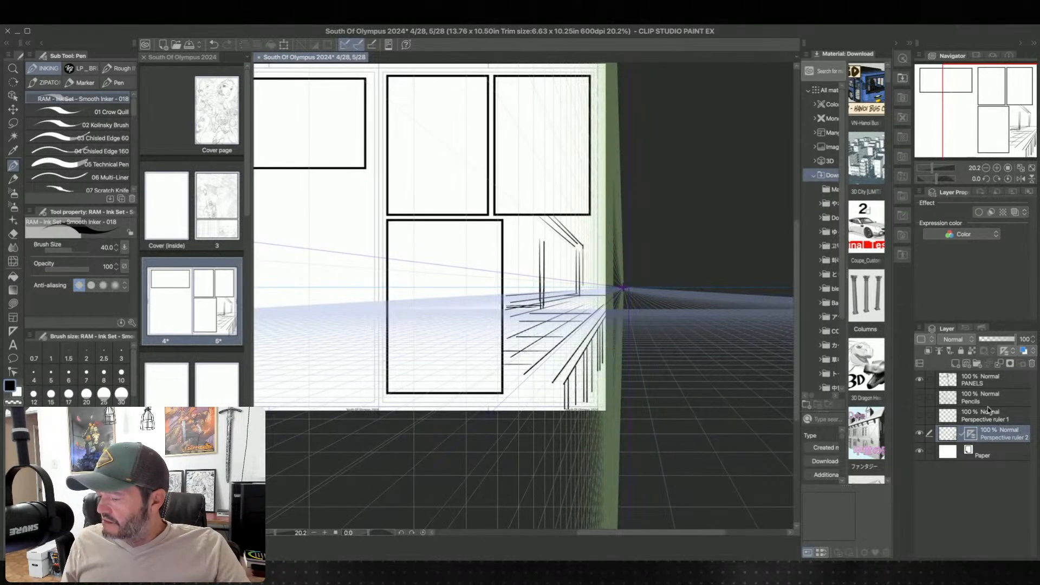
pyautogui.click(1011, 358)
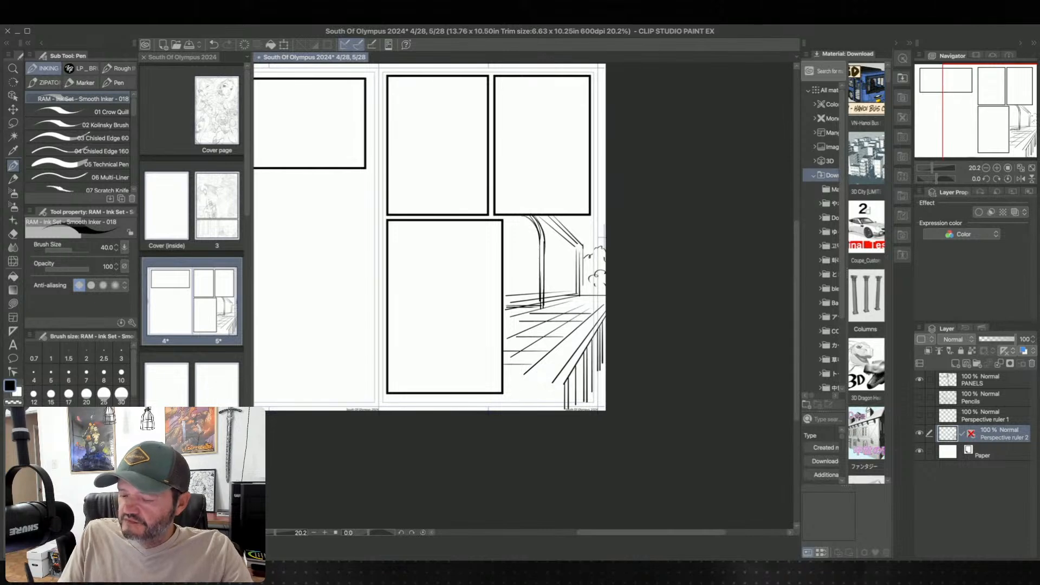
# - Turn the perspective ruler back on and ink a window grid of crossing lines on the wall inside the arch
pyautogui.press('-')
pyautogui.press('=')
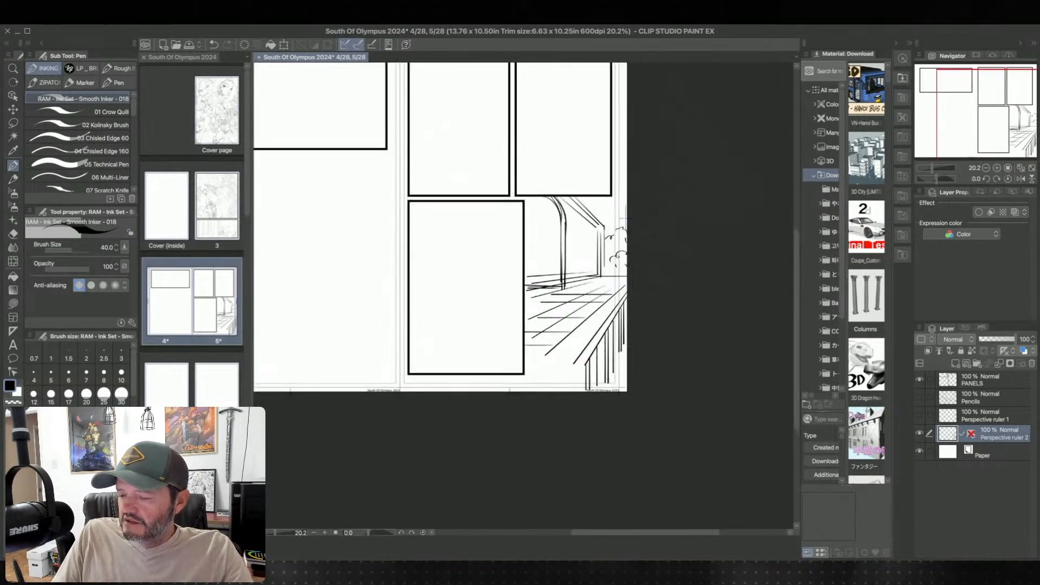
pyautogui.press('=')
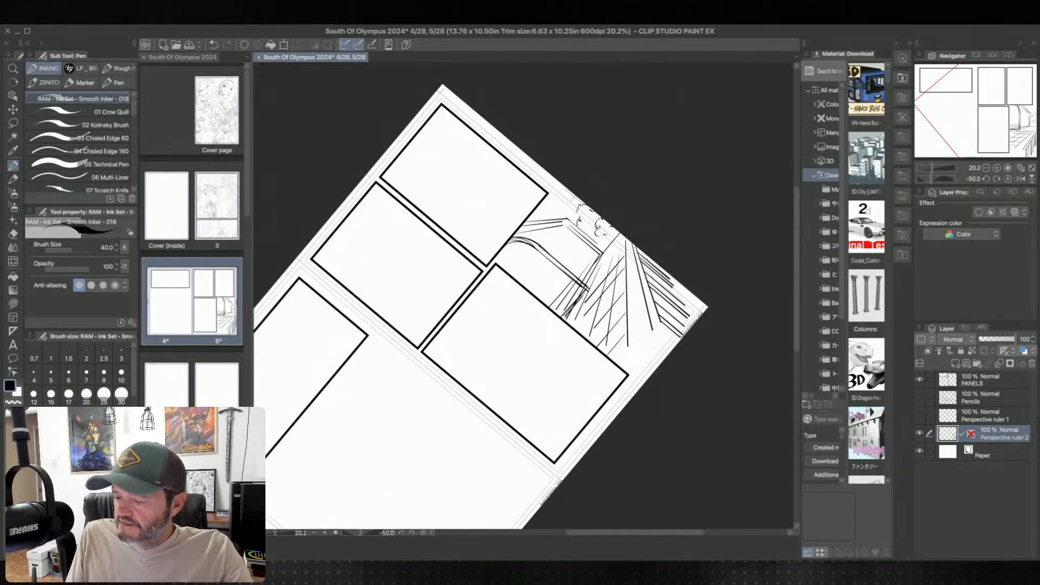
pyautogui.press('-')
pyautogui.press('-')
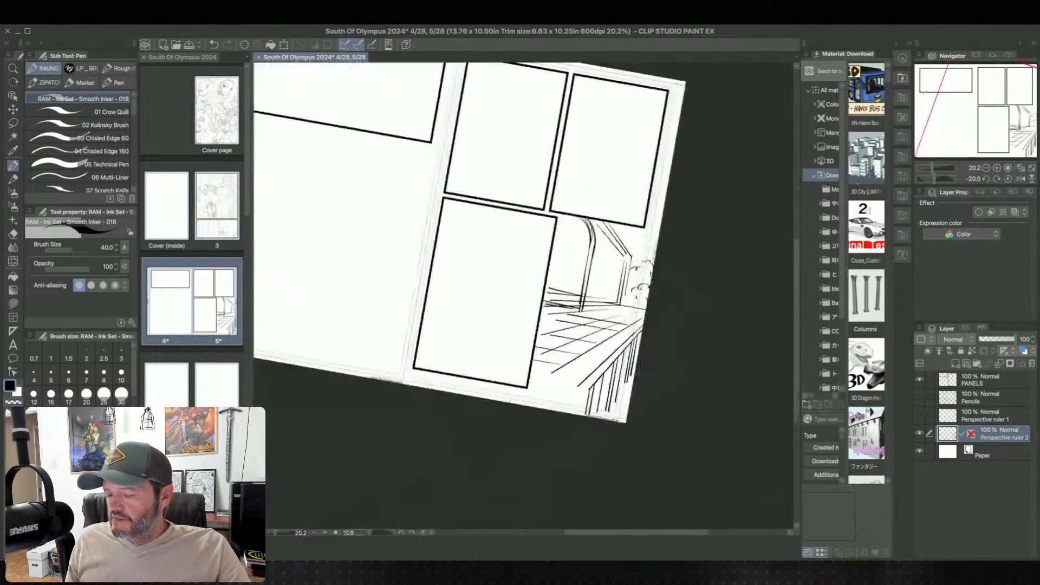
pyautogui.press('-')
pyautogui.press('-')
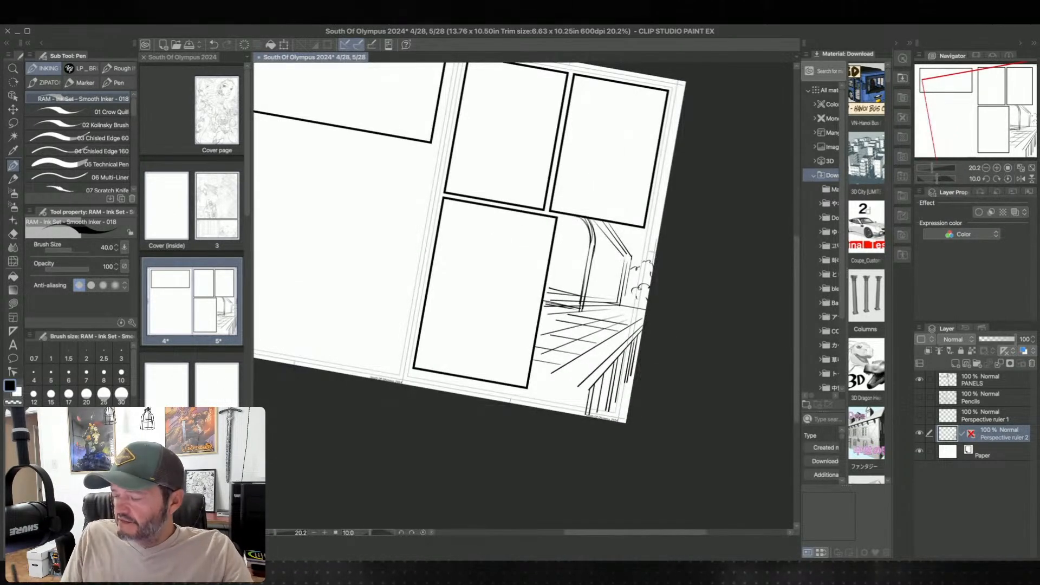
pyautogui.click(994, 370)
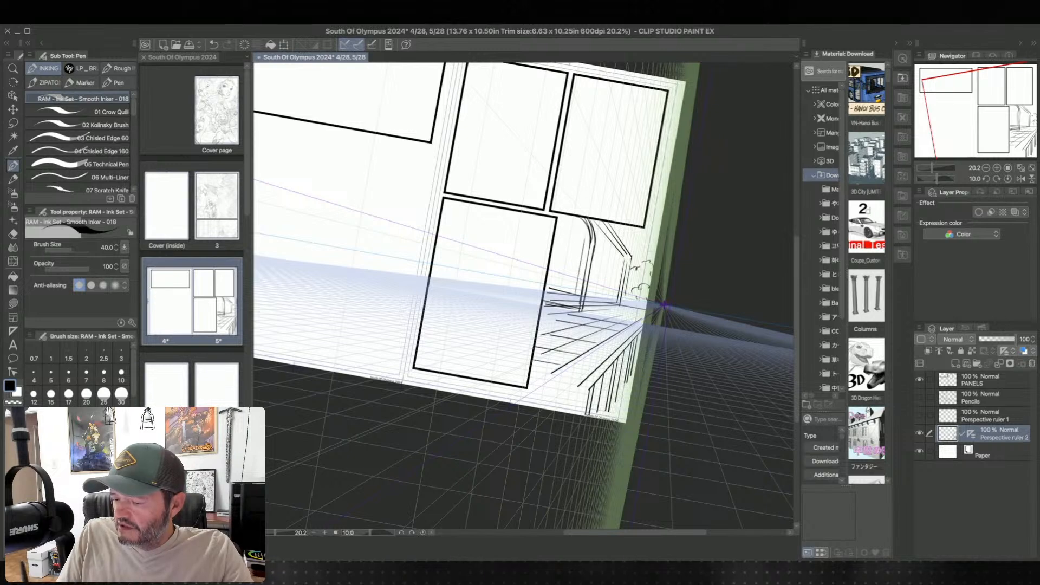
pyautogui.press('-')
pyautogui.press('-')
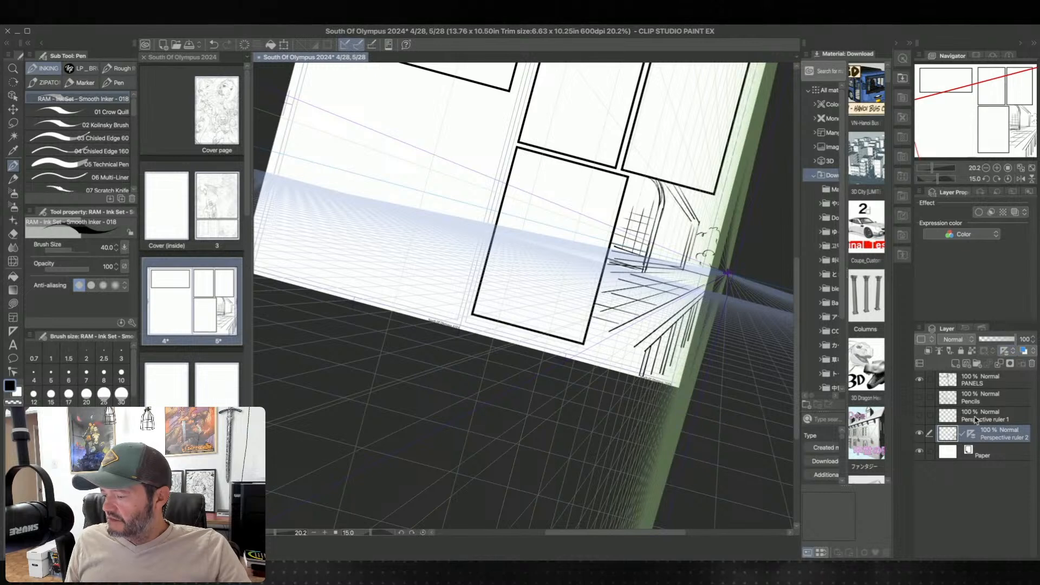
# - Remove the perspective ruler from the Perspective ruler 2 layer and ink a seated figure freehand on the railing at page 5's outer edge
pyautogui.click(943, 346)
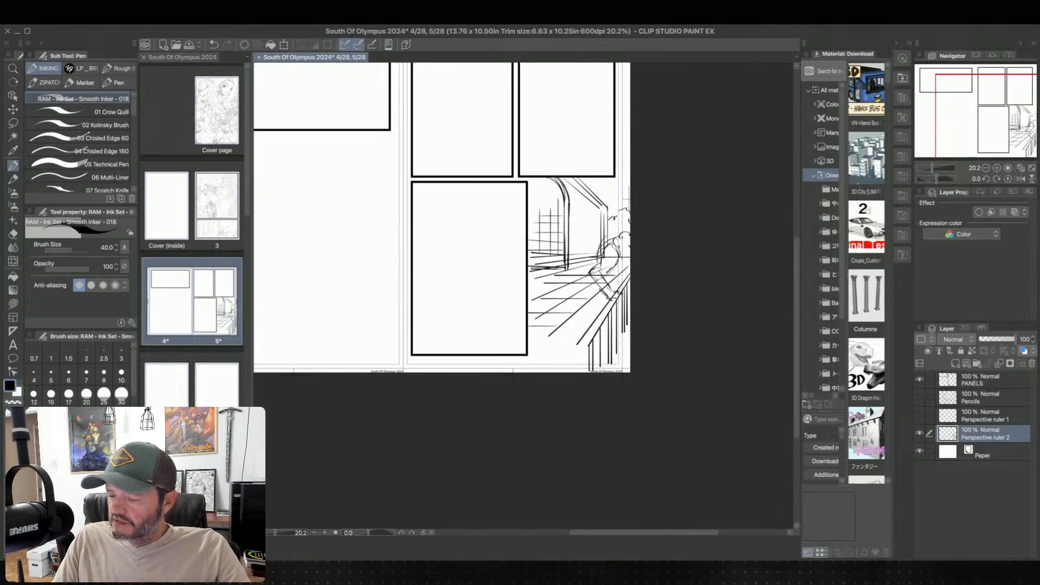
pyautogui.moveTo(590, 272); pyautogui.dragTo(581, 299)
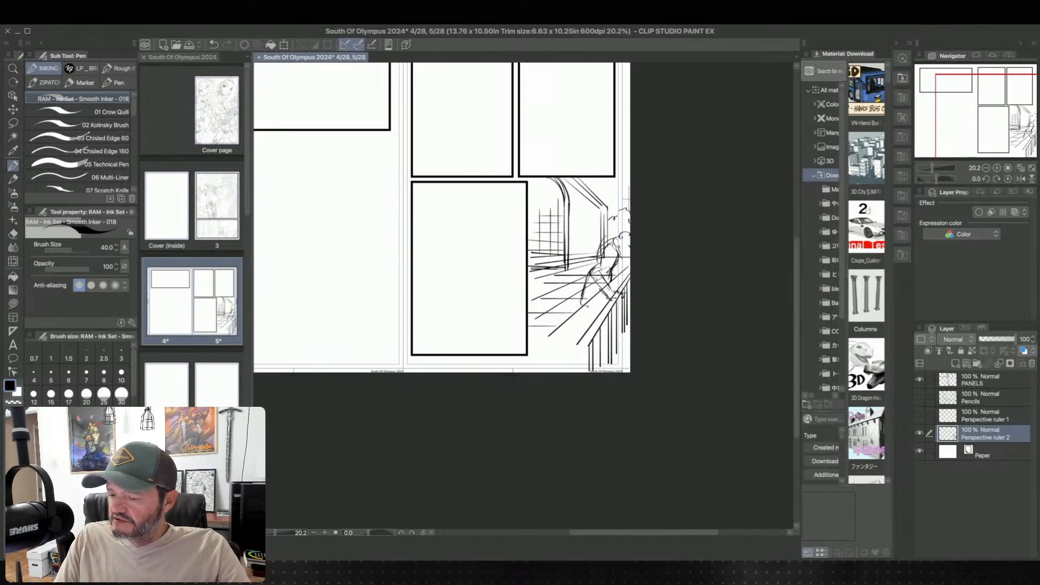
pyautogui.moveTo(605, 248)
pyautogui.mouseDown()
pyautogui.moveTo(618, 245)
pyautogui.moveTo(613, 270)
pyautogui.moveTo(578, 309)
pyautogui.mouseUp()
pyautogui.moveTo(590, 274); pyautogui.dragTo(581, 301)
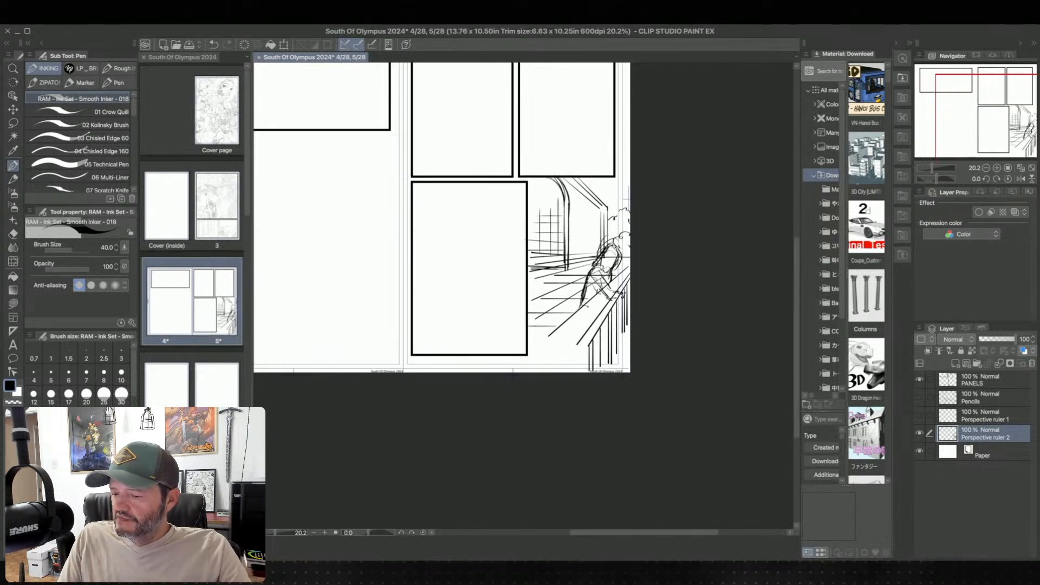
# - Ink more foliage up page 5's outer edge above the figure and add strokes to the seated figure
pyautogui.moveTo(618, 190); pyautogui.dragTo(630, 183)
pyautogui.moveTo(627, 159); pyautogui.dragTo(611, 188)
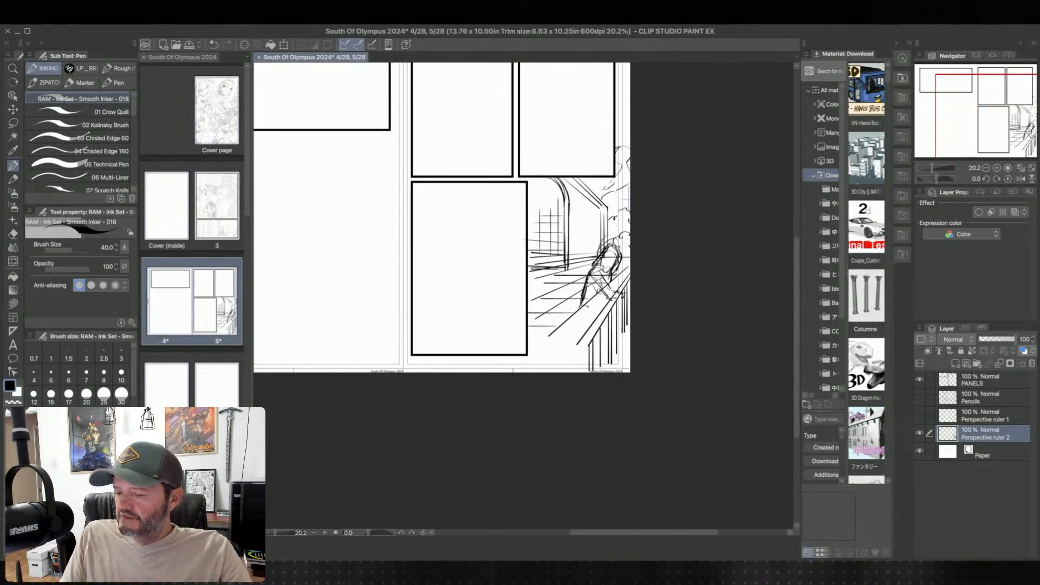
pyautogui.moveTo(622, 261); pyautogui.dragTo(617, 274)
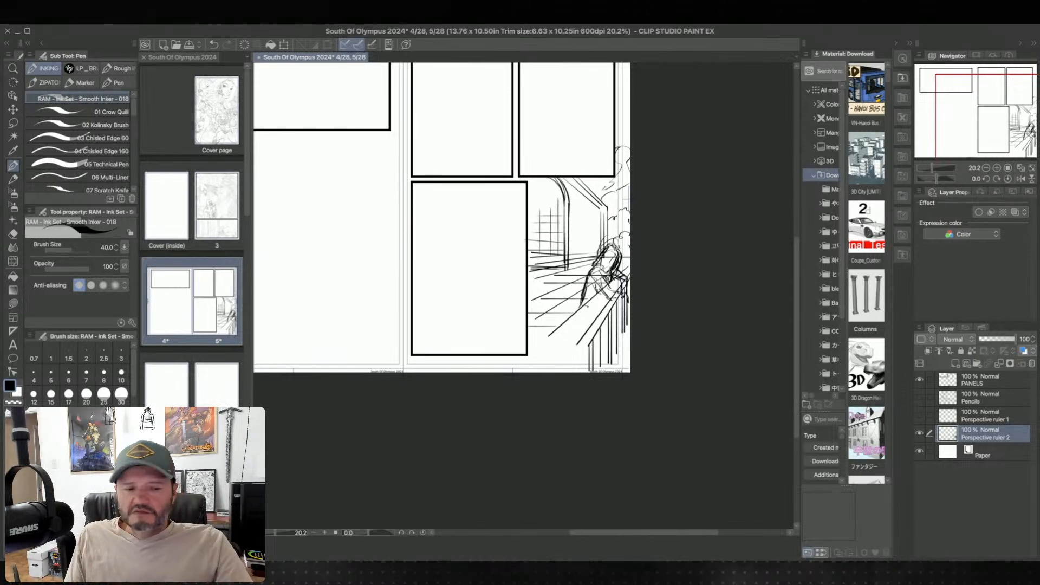
# - Examine the inked corner scene on page 5 at different zoom levels and canvas rotations, ending with the canvas straight
pyautogui.scroll(2, 631, 313)
pyautogui.scroll(1, 632, 306)
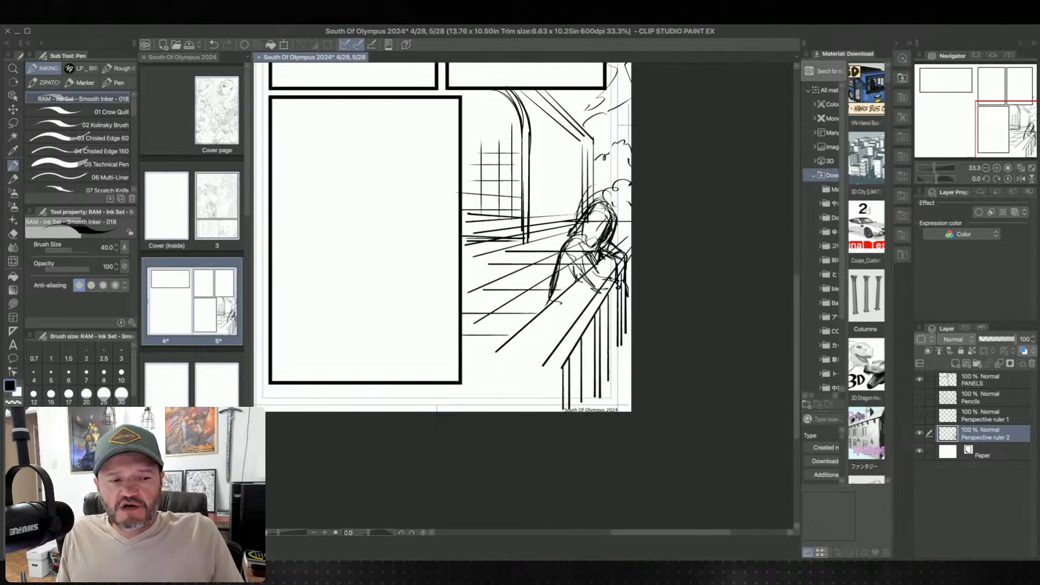
pyautogui.scroll(-1, 599, 258)
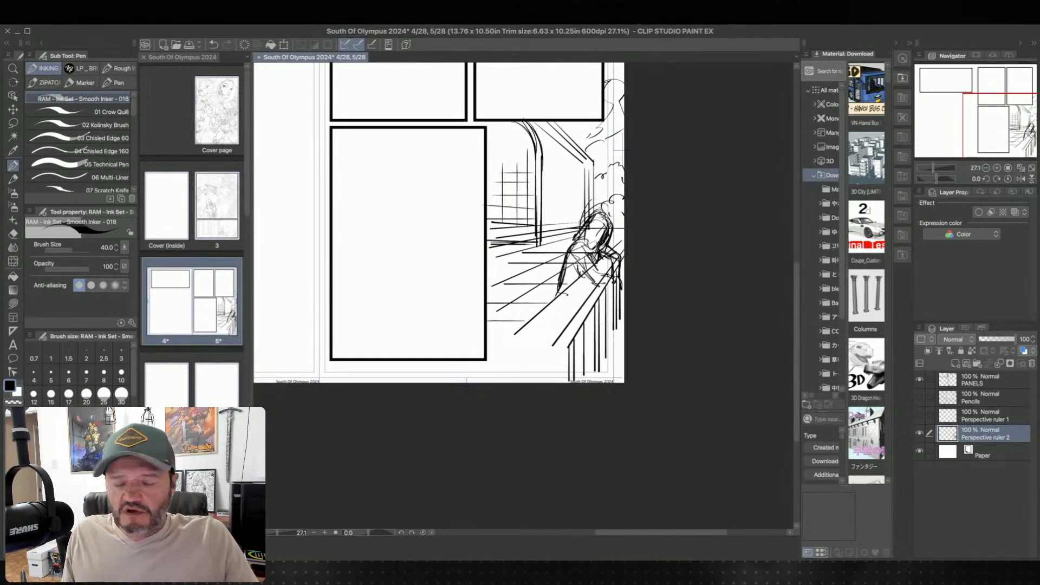
pyautogui.press('-')
pyautogui.press('-')
pyautogui.press('-')
pyautogui.press('-')
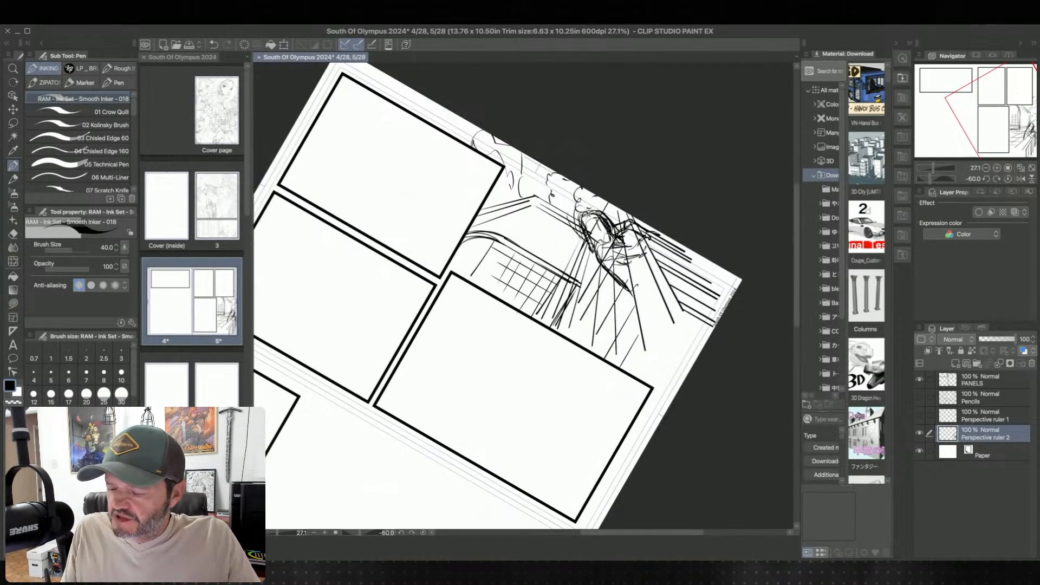
pyautogui.press('^')
pyautogui.press('^')
pyautogui.press('^')
pyautogui.press('^')
pyautogui.press('^')
pyautogui.press('^')
pyautogui.press('^')
pyautogui.press('^')
pyautogui.press('^')
pyautogui.press('^')
pyautogui.press('^')
pyautogui.press('^')
pyautogui.press('^')
pyautogui.press('^')
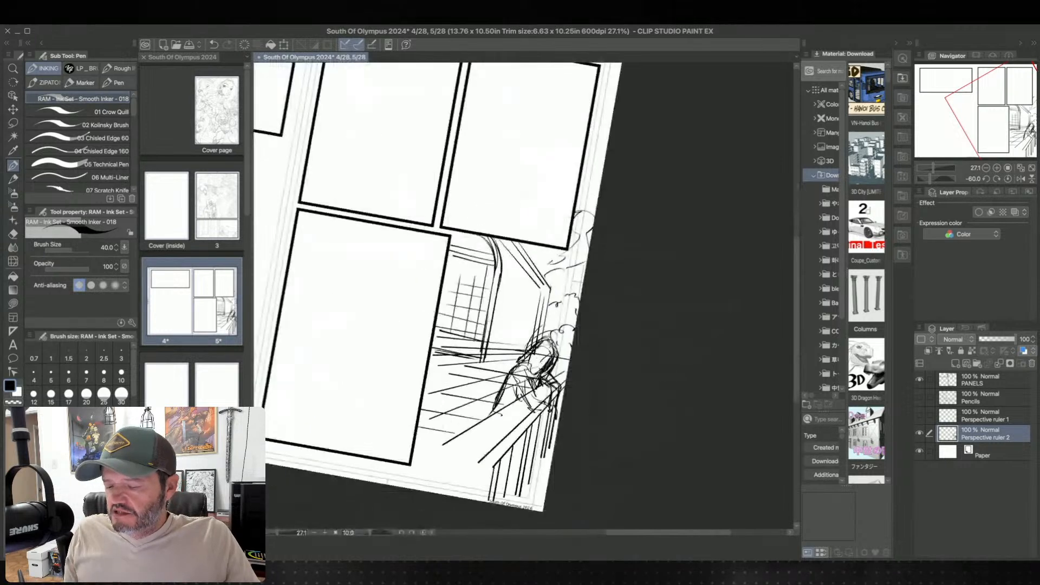
pyautogui.press('-')
pyautogui.press('-')
pyautogui.press('-')
pyautogui.press('-')
pyautogui.press('-')
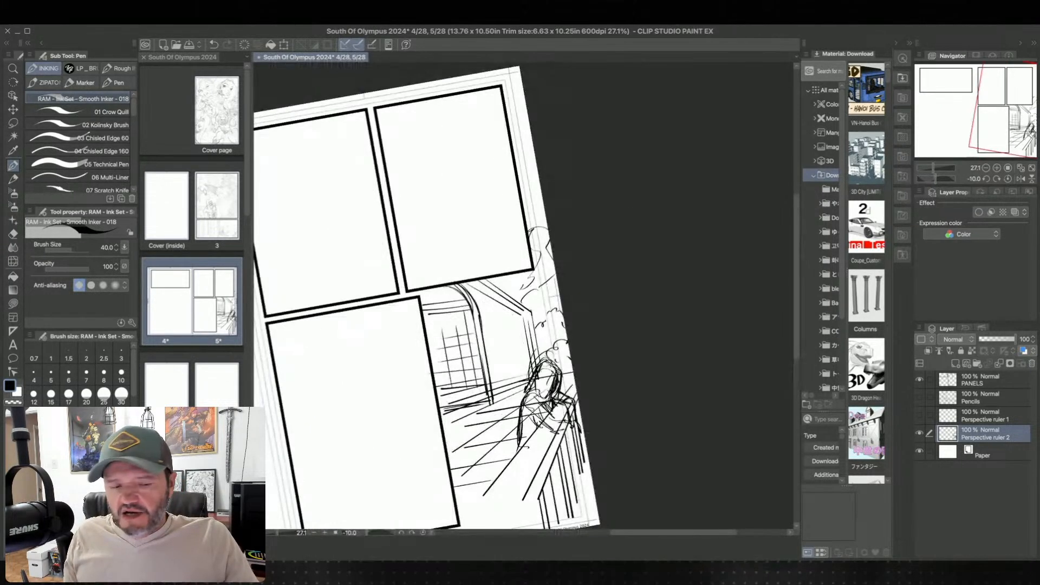
pyautogui.press('-')
pyautogui.press('-')
pyautogui.press('-')
pyautogui.hotkey('ctrl', '-')
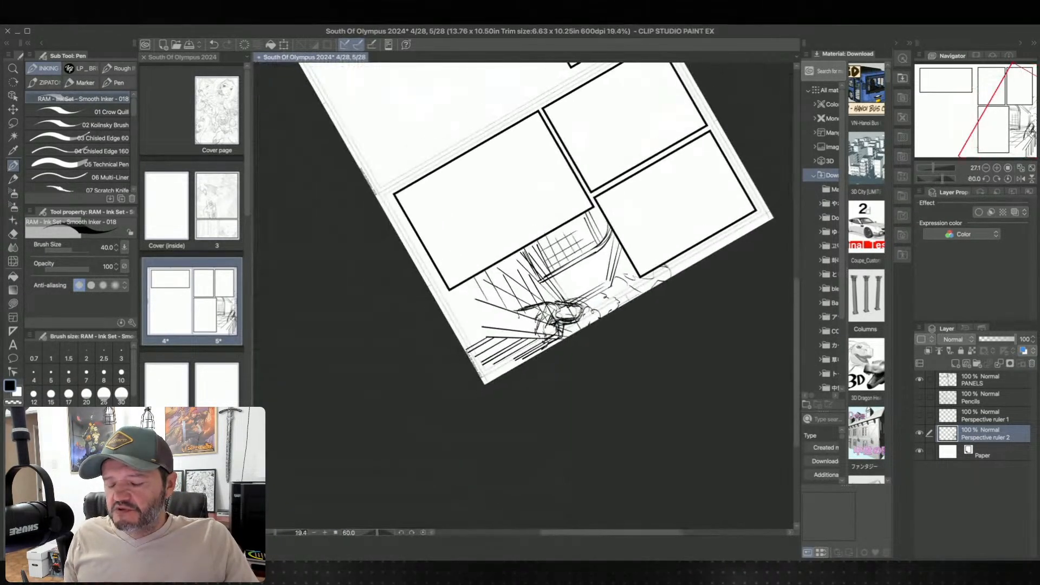
pyautogui.press('^')
pyautogui.press('^')
pyautogui.press('^')
pyautogui.press('^')
pyautogui.press('^')
pyautogui.press('^')
pyautogui.press('^')
pyautogui.press('^')
pyautogui.press('-')
pyautogui.press('-')
pyautogui.press('-')
pyautogui.press('-')
pyautogui.press('-')
pyautogui.press('-')
pyautogui.press('-')
pyautogui.press('-')
pyautogui.press('-')
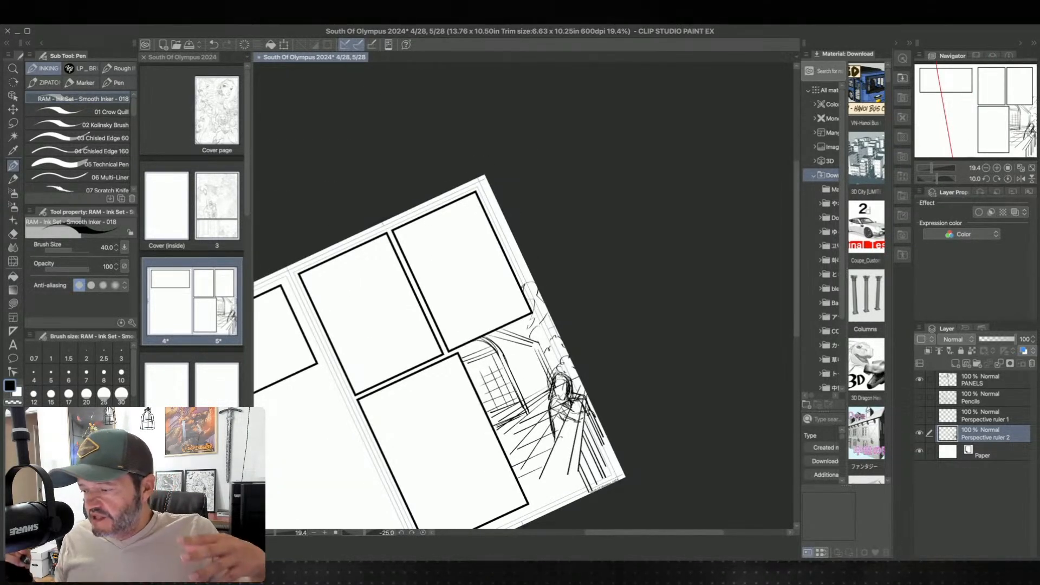
pyautogui.press('@')
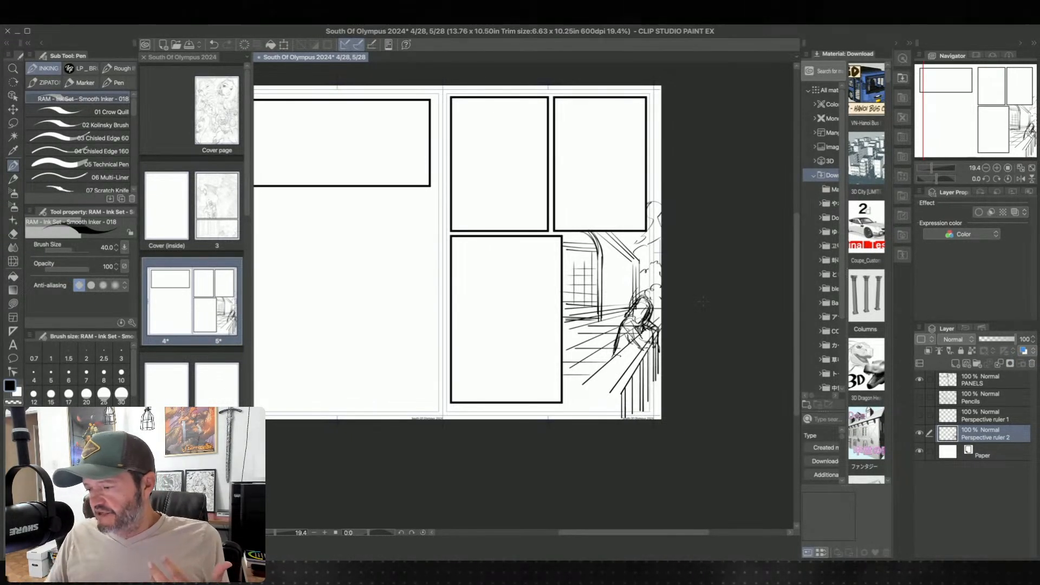
# - Place the VN-Hanoi Bus Car 3D material on the spread, make it appear smaller, and reselect it
pyautogui.click(859, 100)
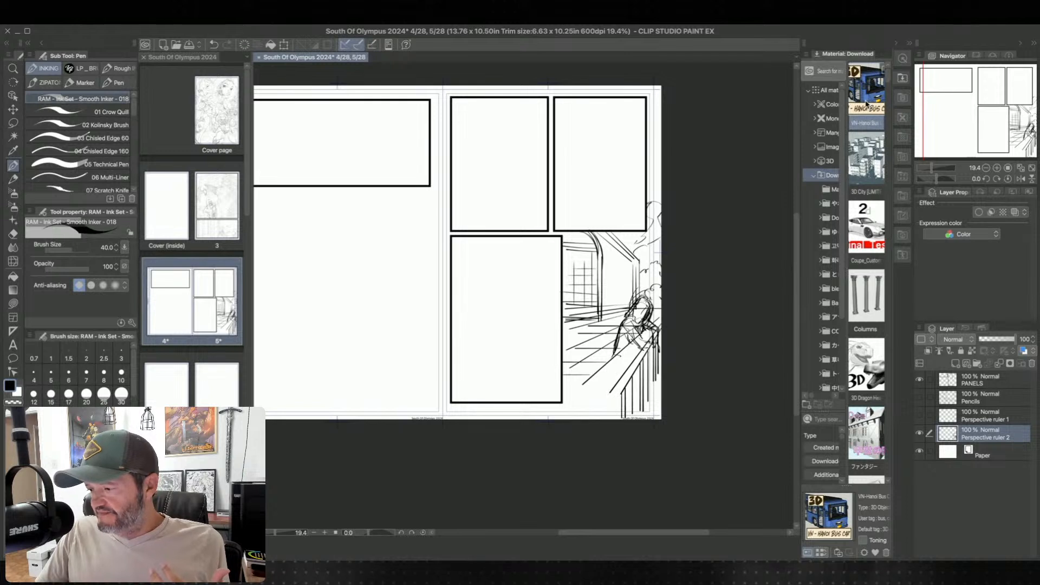
pyautogui.moveTo(866, 103); pyautogui.dragTo(497, 258)
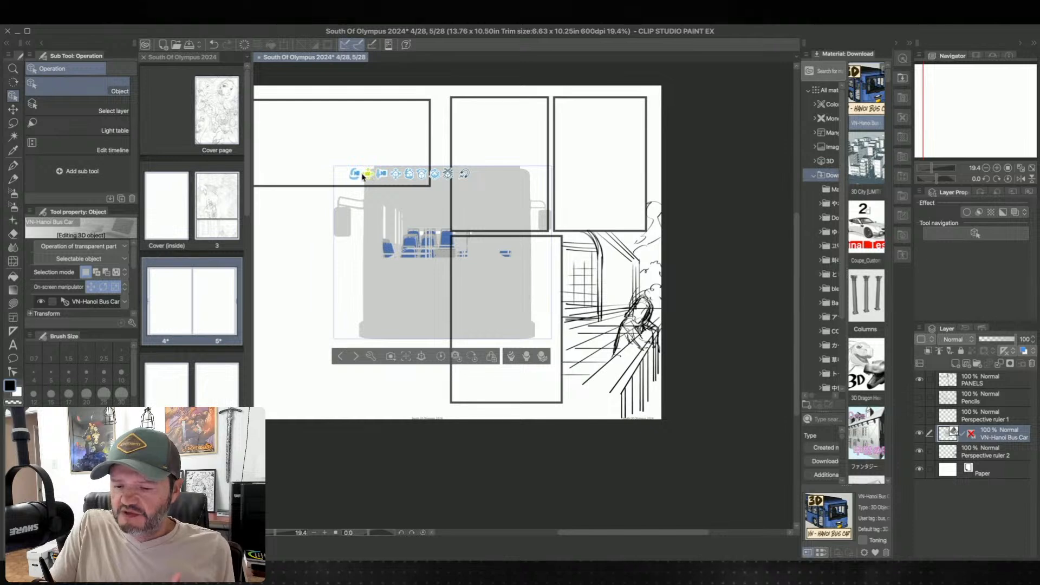
pyautogui.moveTo(379, 174); pyautogui.dragTo(450, 103)
pyautogui.moveTo(453, 184); pyautogui.dragTo(471, 163)
pyautogui.click(464, 162)
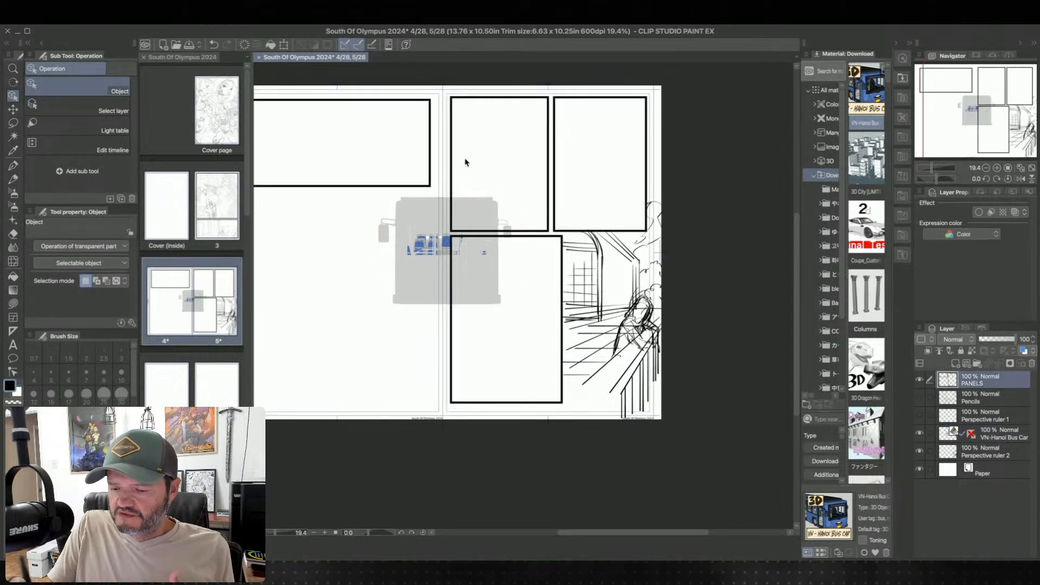
pyautogui.click(464, 215)
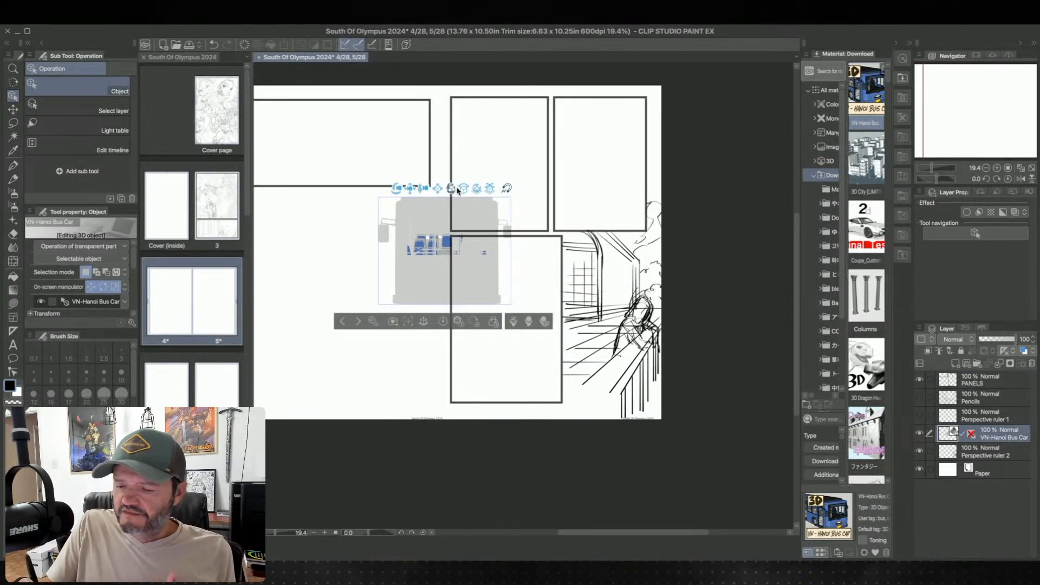
# - Turn the 3D bus to side and angled views, undo the last turn, and delete the VN-Hanoi Bus Car layer
pyautogui.moveTo(502, 172); pyautogui.dragTo(446, 167)
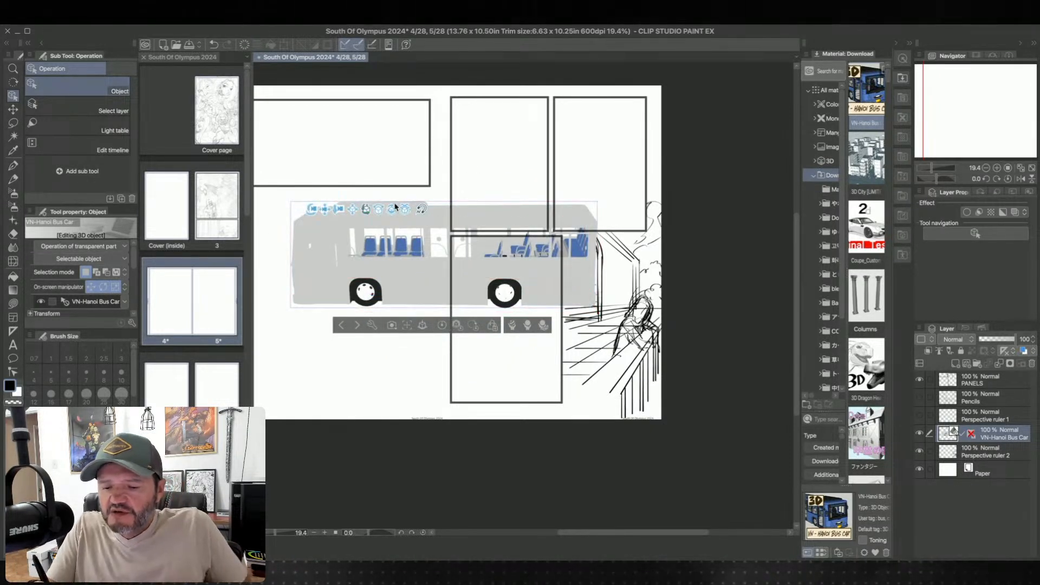
pyautogui.moveTo(478, 167); pyautogui.dragTo(438, 216)
pyautogui.hotkey('ctrl', 'z')
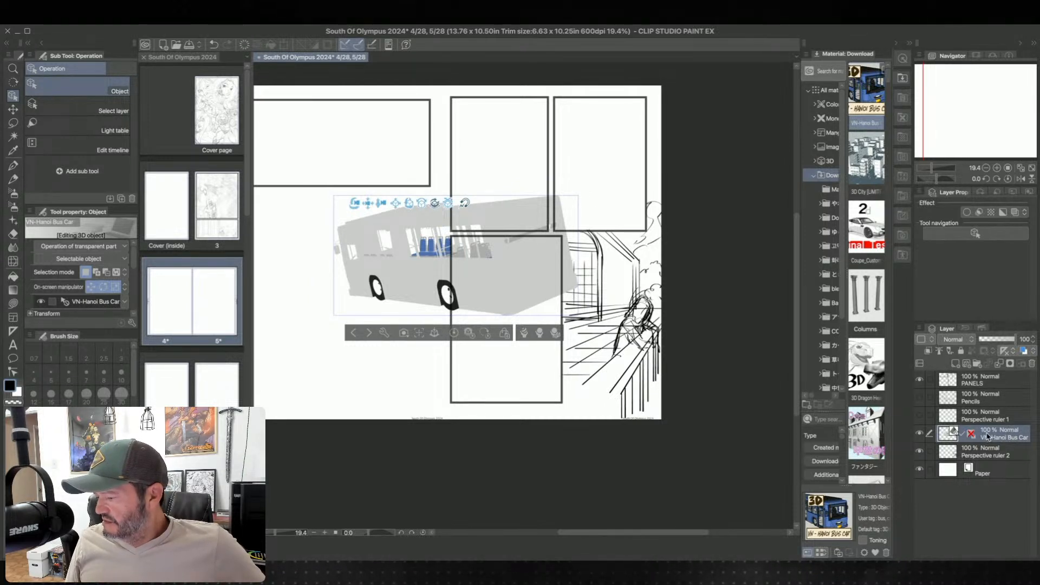
pyautogui.press('Delete')
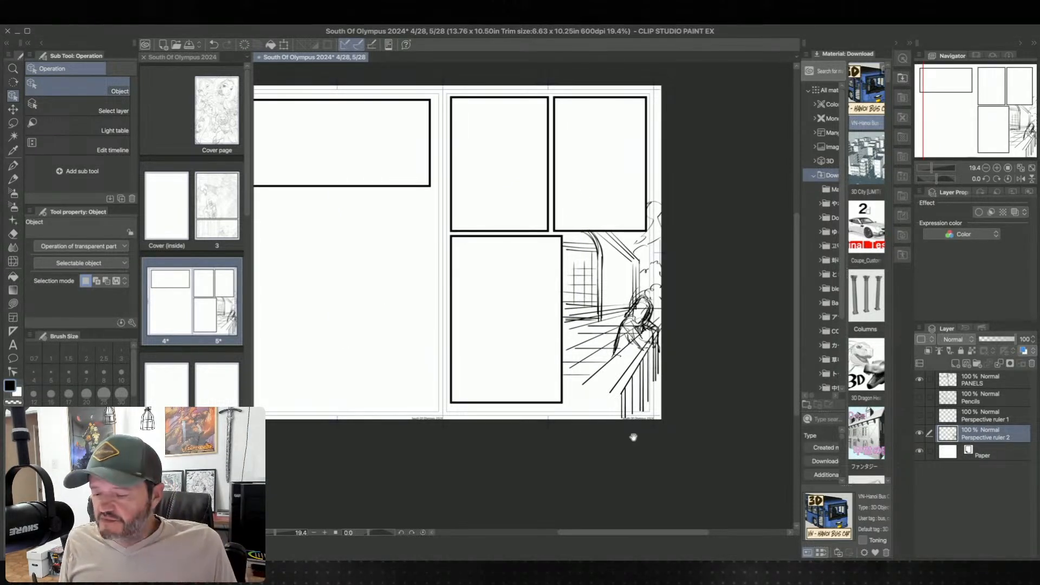
# - Switch back to the Smooth Inker pen with the full spread in view
pyautogui.moveTo(631, 432); pyautogui.dragTo(673, 425)
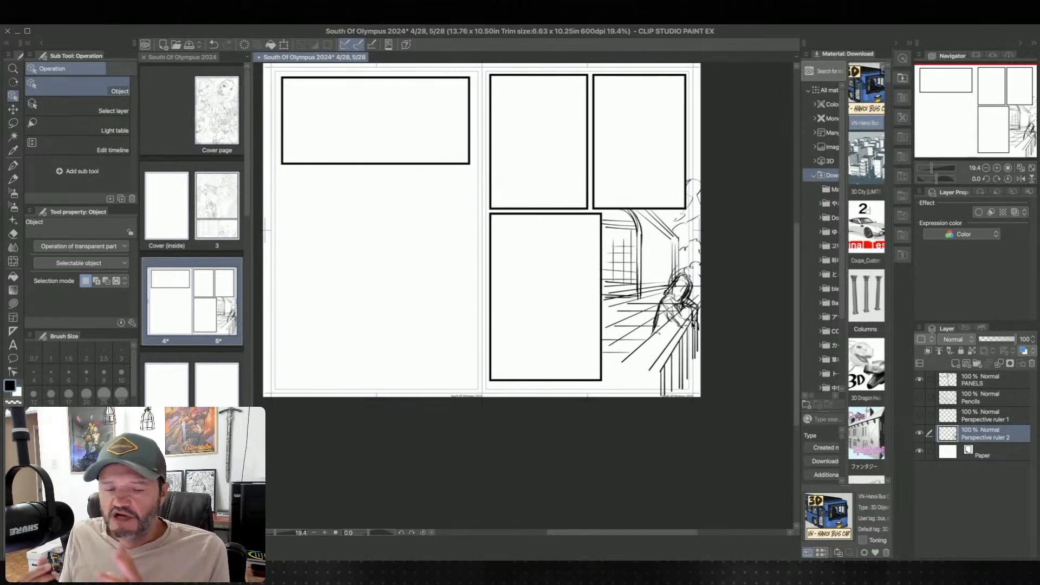
pyautogui.click(13, 165)
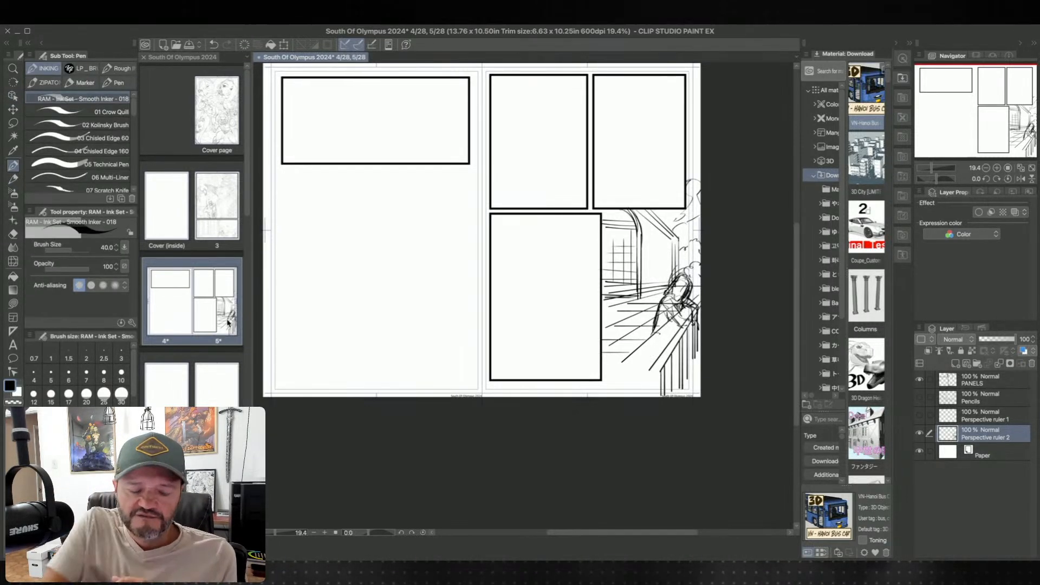
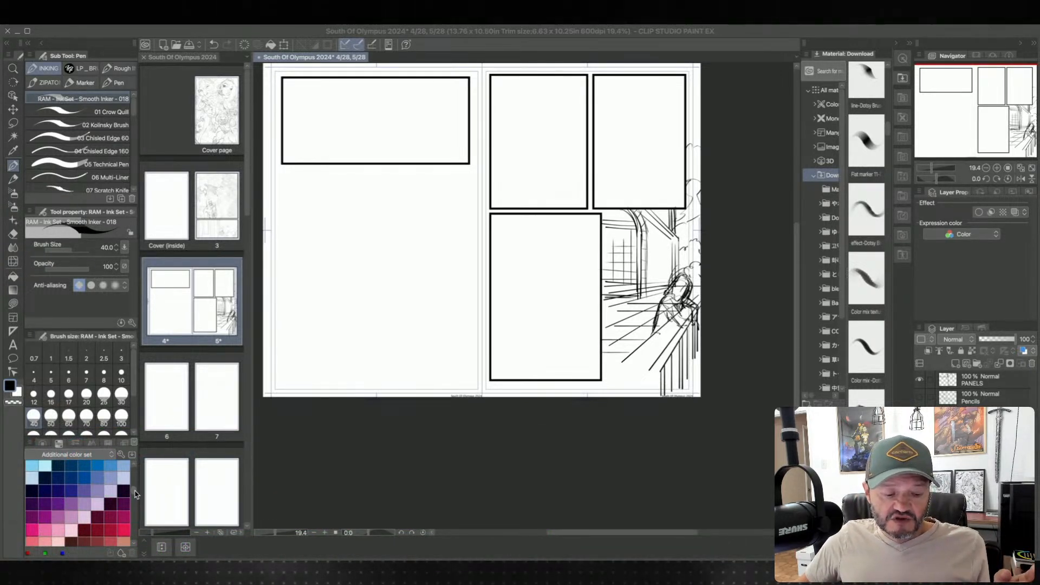
# - Look through the swatches of the Additional color set
pyautogui.scroll(-5, 134, 503)
pyautogui.scroll(5, 136, 512)
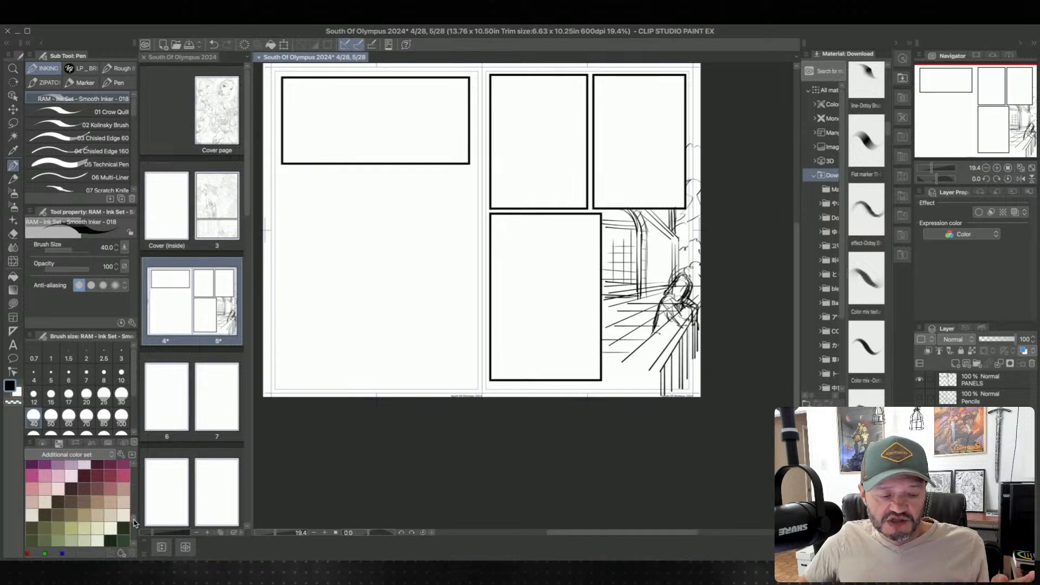
pyautogui.scroll(-4, 136, 507)
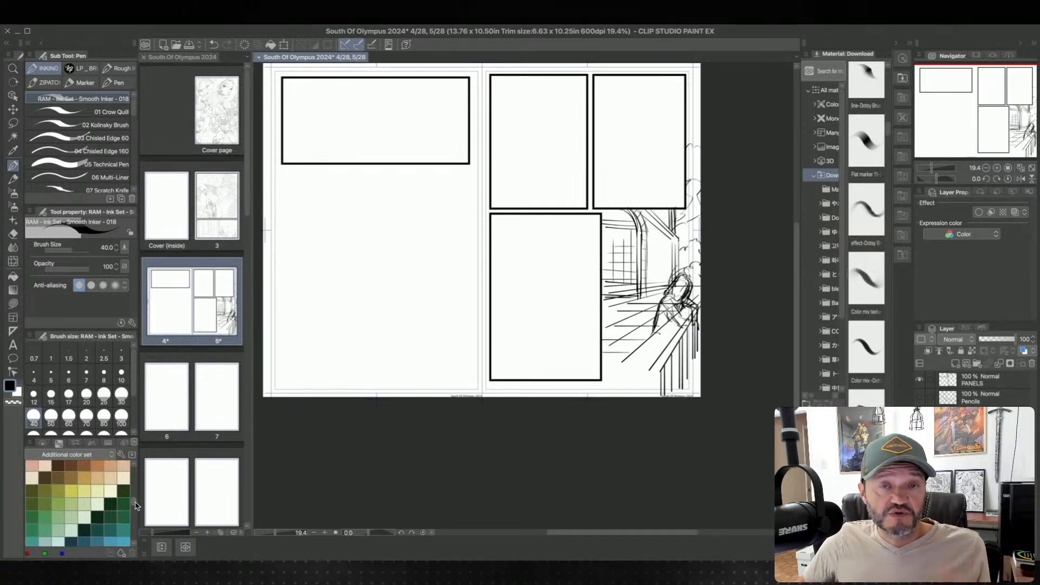
pyautogui.scroll(6, 136, 491)
pyautogui.scroll(-6, 137, 488)
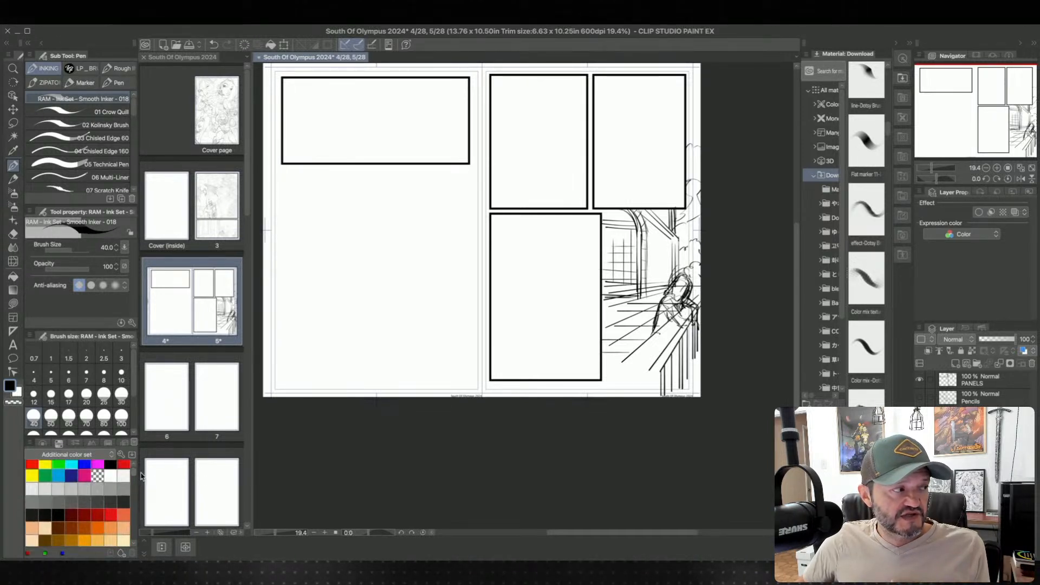
# - Examine the Additional color set again, from the reds, yellows and greens through the blues and purples to the browns
pyautogui.scroll(4, 136, 498)
pyautogui.scroll(-4, 139, 499)
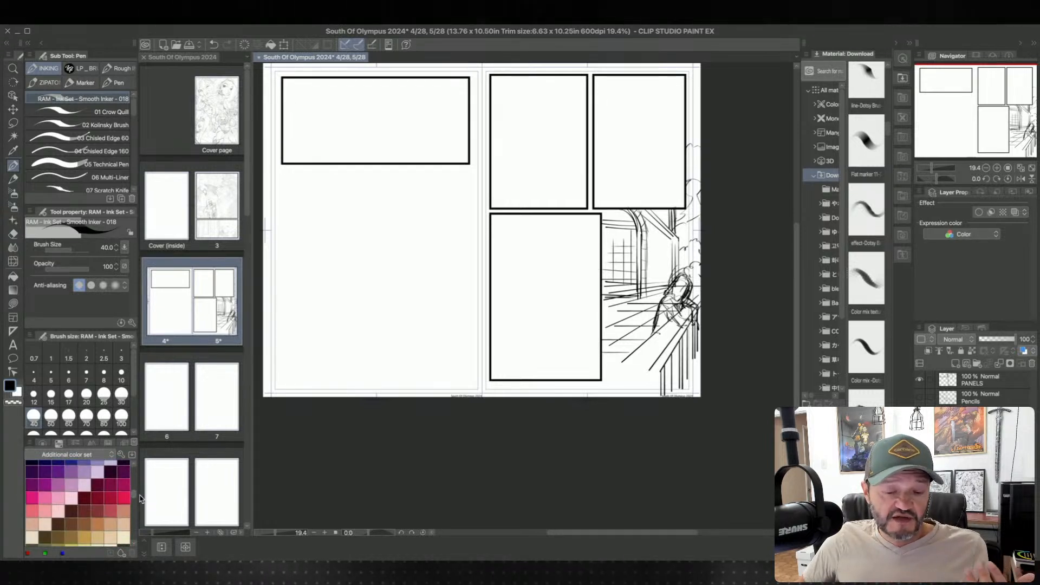
pyautogui.scroll(2, 140, 497)
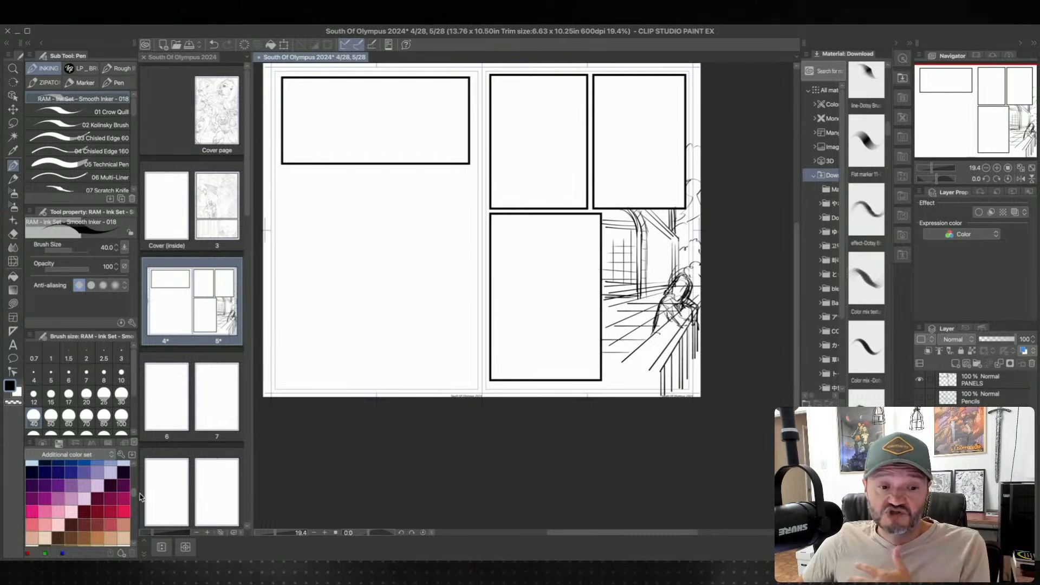
pyautogui.scroll(-10, 130, 509)
pyautogui.scroll(10, 125, 527)
pyautogui.scroll(-10, 128, 522)
pyautogui.scroll(5, 133, 516)
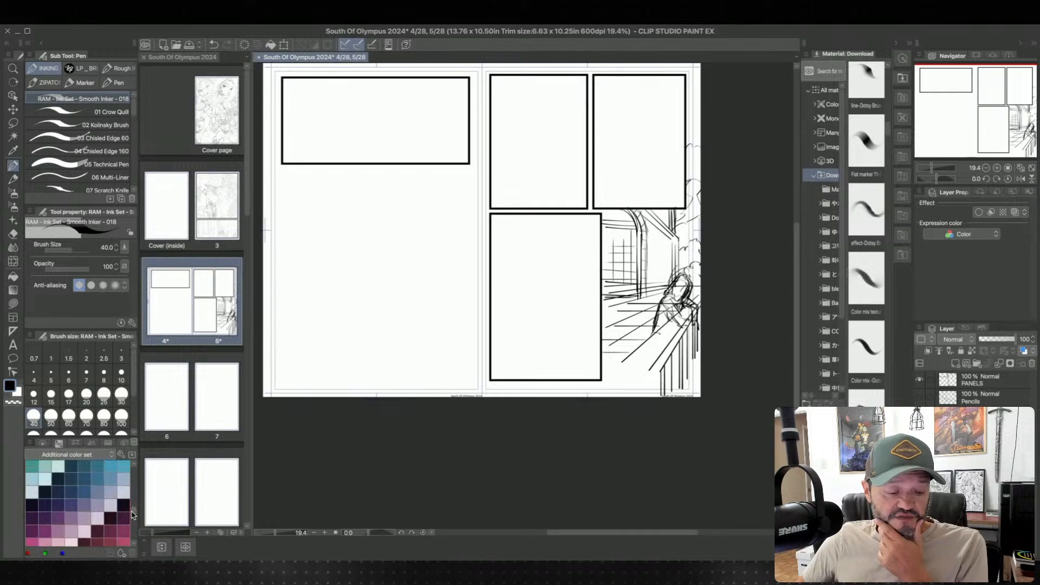
pyautogui.scroll(2, 133, 515)
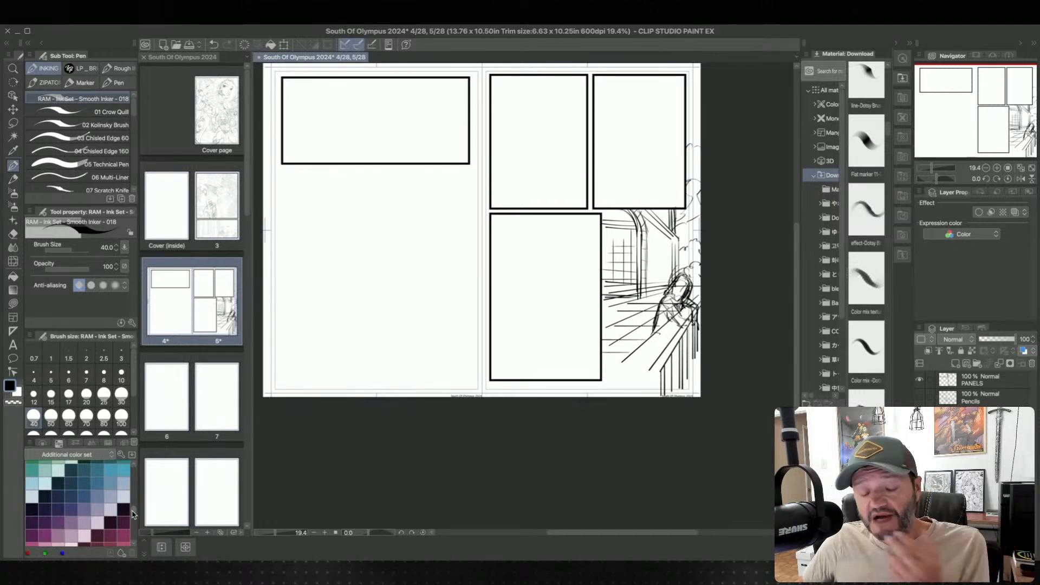
pyautogui.moveTo(132, 515); pyautogui.dragTo(137, 482)
pyautogui.scroll(1, 137, 482)
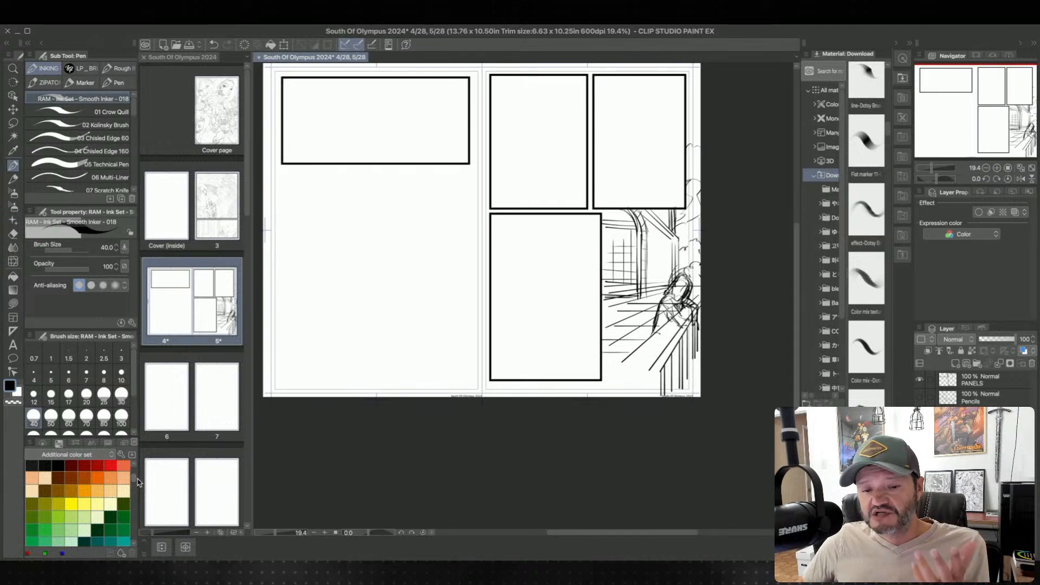
pyautogui.moveTo(137, 482); pyautogui.dragTo(135, 500)
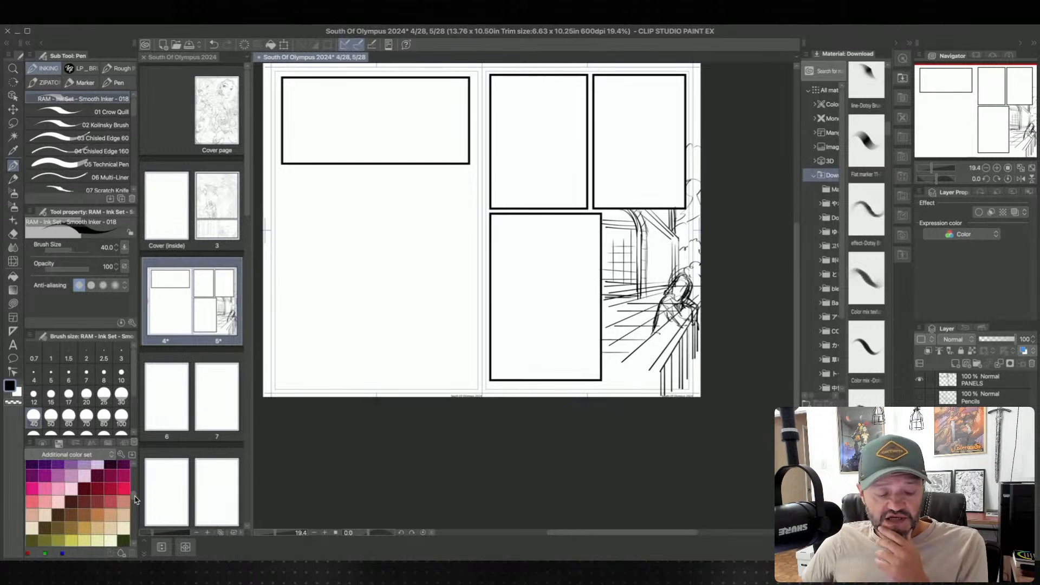
pyautogui.moveTo(135, 499); pyautogui.dragTo(137, 505)
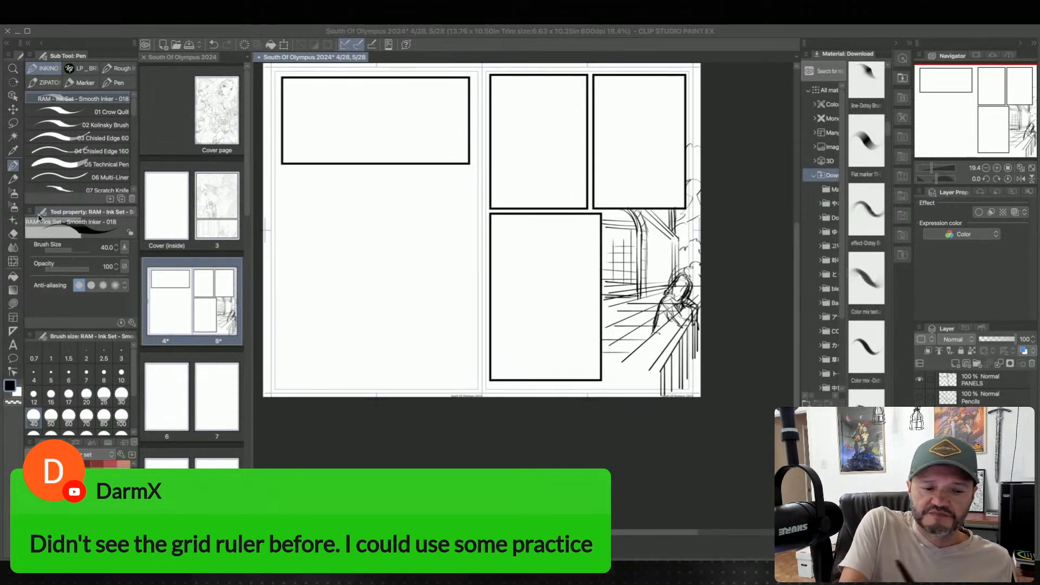
# - Add a perspective ruler to the spread, raise its upper guide line, and move its vanishing point to the outer edge of page 5
pyautogui.click(13, 331)
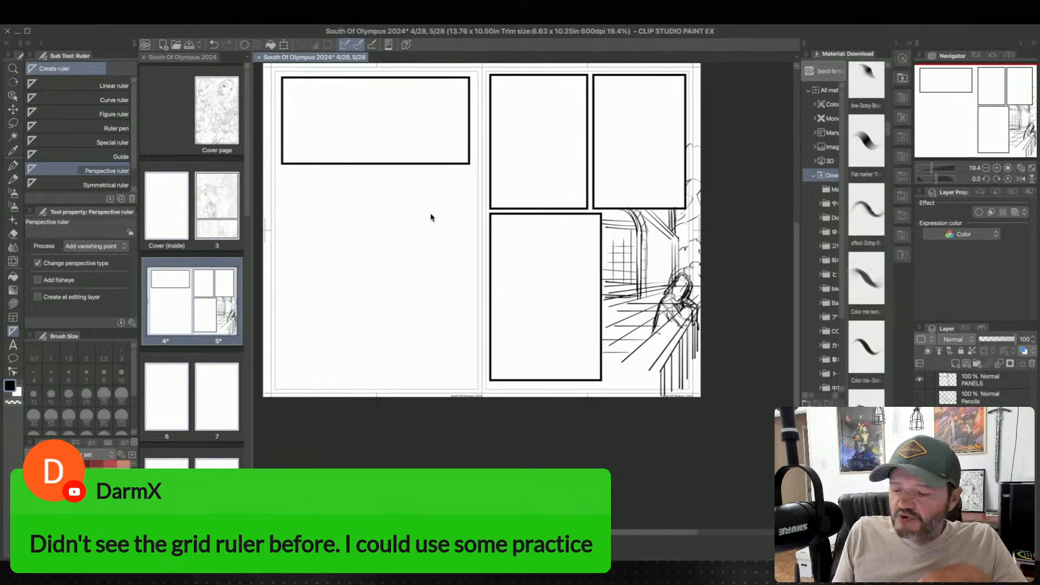
pyautogui.press('o')
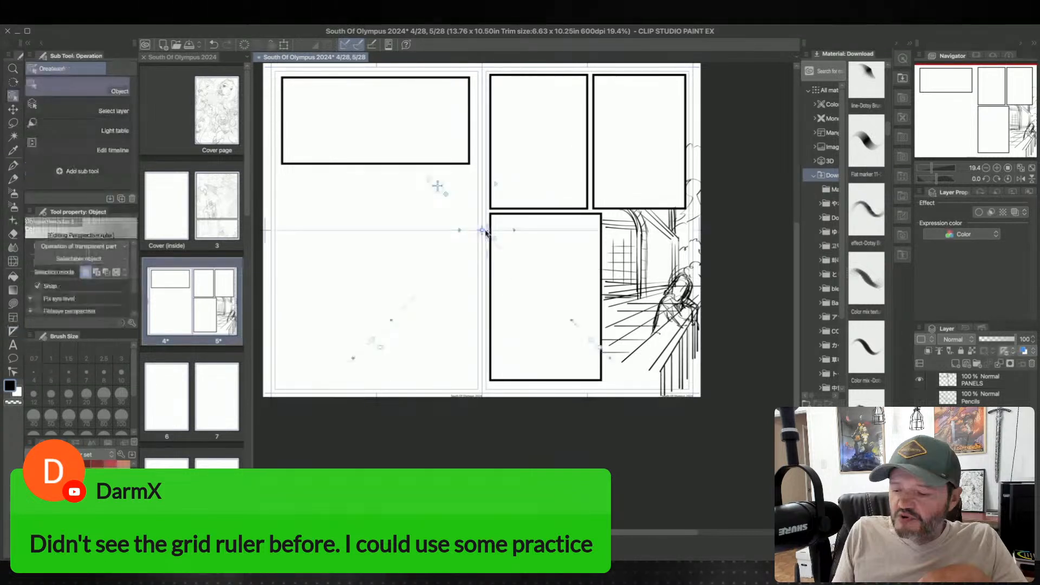
pyautogui.moveTo(486, 233); pyautogui.dragTo(522, 312)
pyautogui.moveTo(591, 339); pyautogui.dragTo(361, 163)
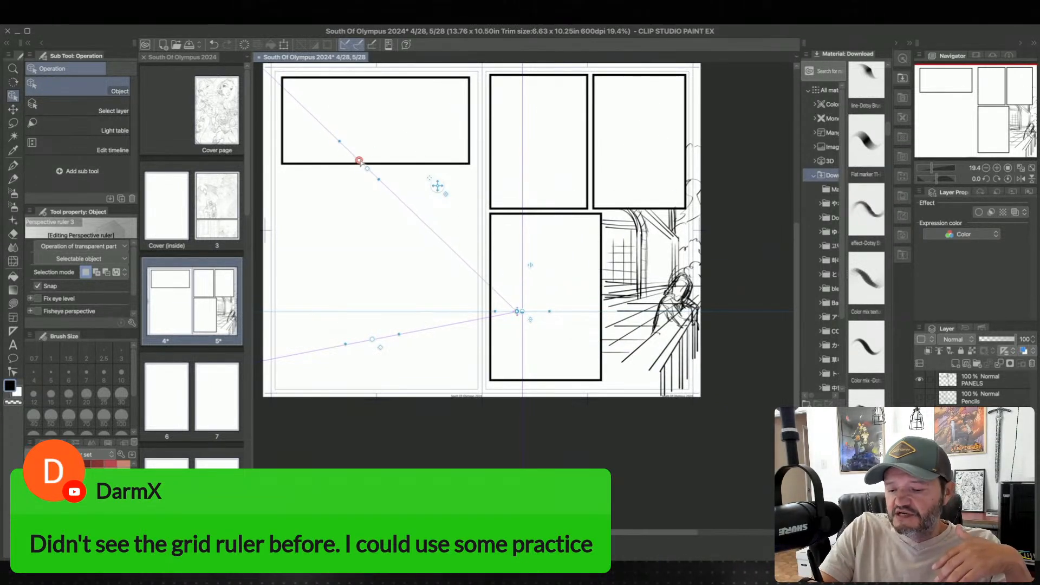
pyautogui.moveTo(372, 340); pyautogui.dragTo(400, 343)
pyautogui.moveTo(531, 289); pyautogui.dragTo(765, 341)
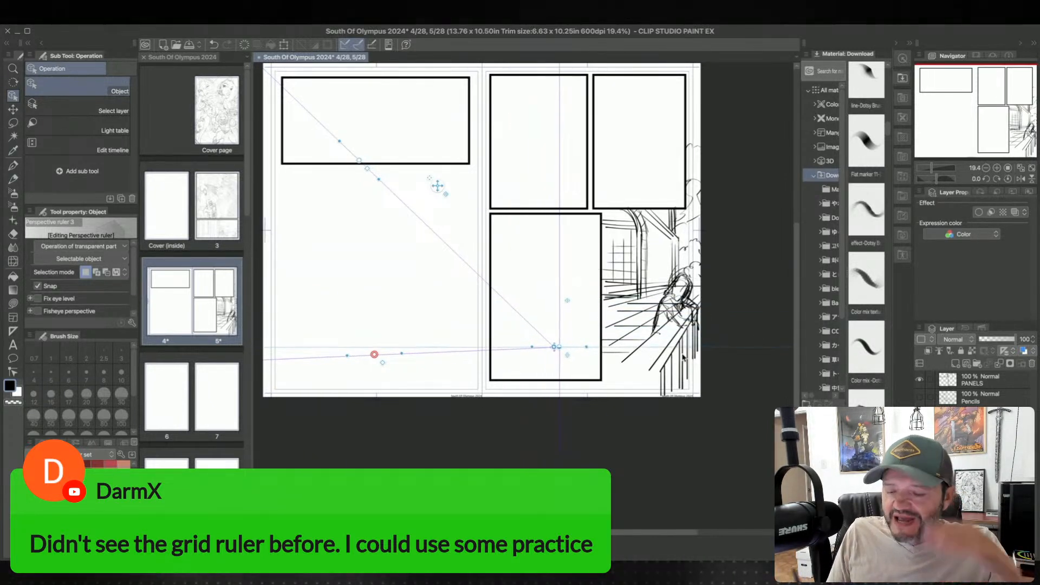
# - Adjust the ruler's upper guide line and place its vanishing point over the background sketch at page 5's outer edge, shifting the whole ruler slightly
pyautogui.moveTo(380, 180)
pyautogui.mouseDown()
pyautogui.moveTo(447, 217)
pyautogui.moveTo(375, 171)
pyautogui.mouseUp()
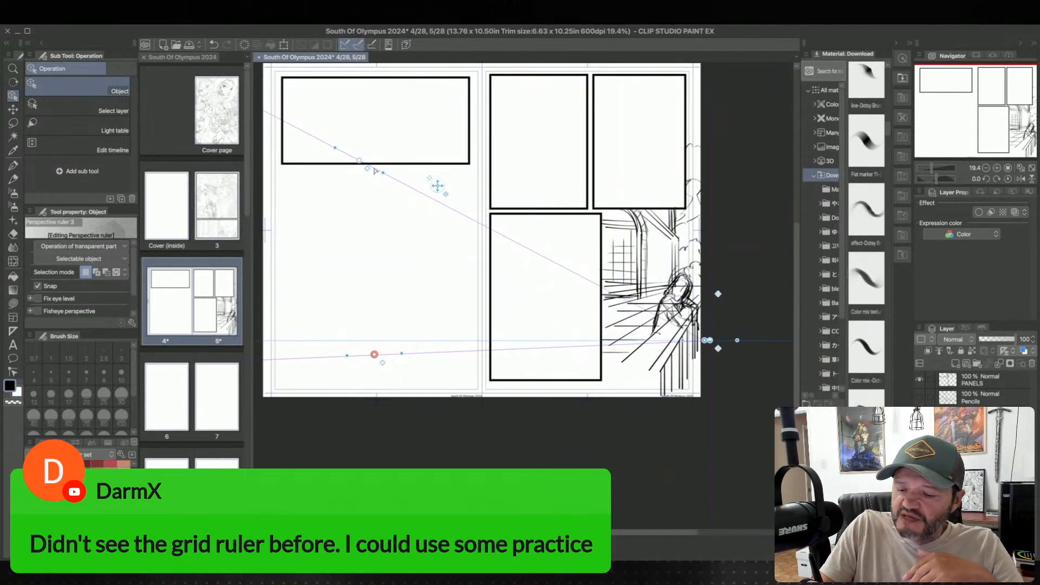
pyautogui.moveTo(707, 340); pyautogui.dragTo(685, 250)
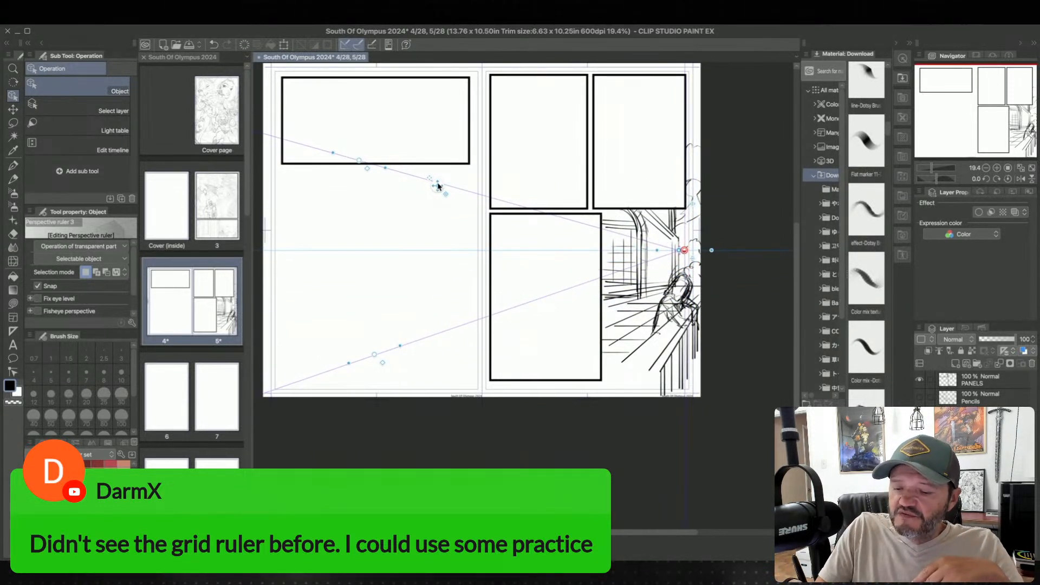
pyautogui.moveTo(440, 184); pyautogui.dragTo(432, 132)
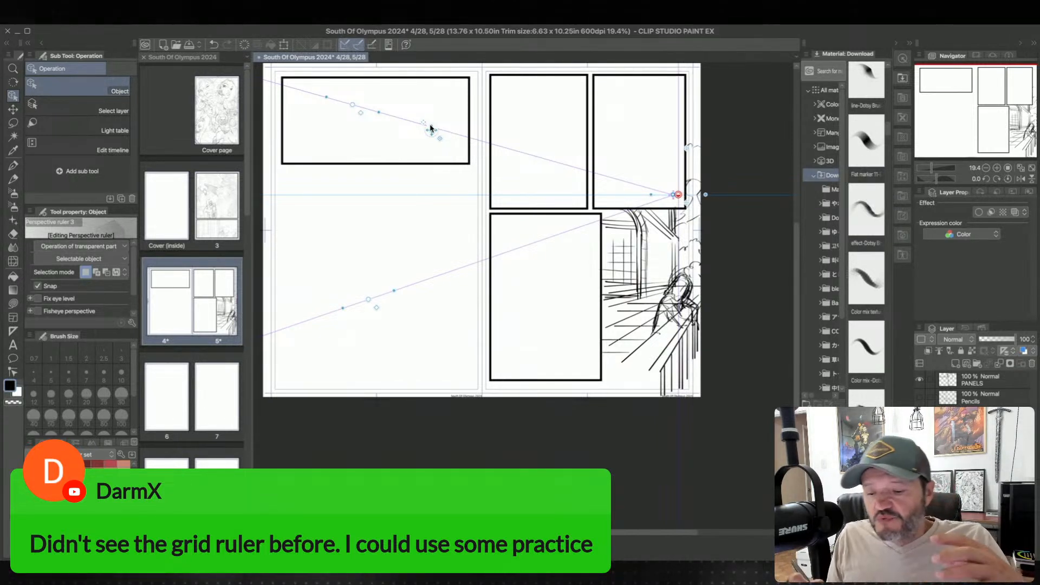
pyautogui.moveTo(431, 129); pyautogui.dragTo(438, 178)
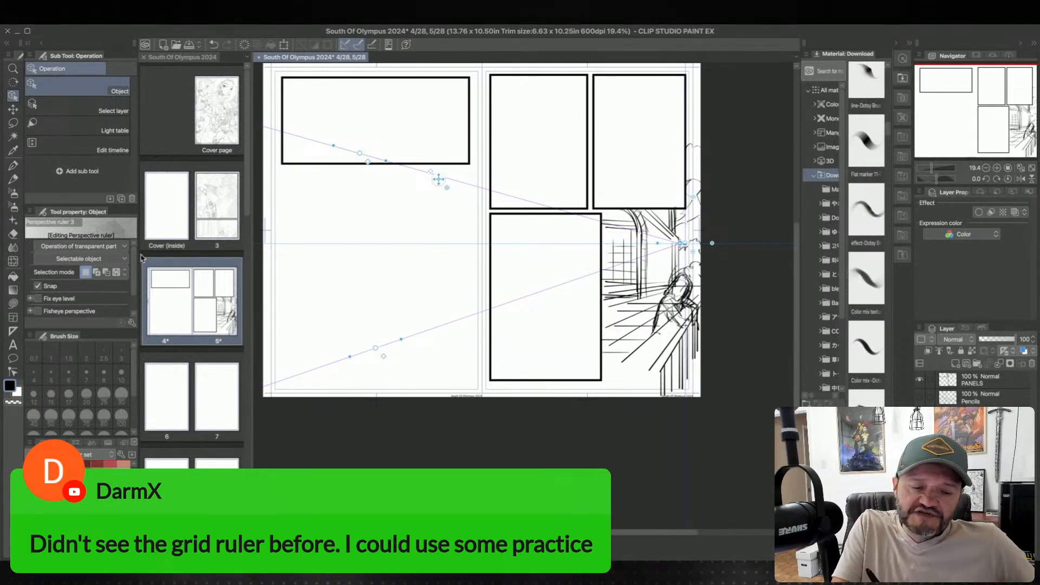
# - Show the perspective ruler's ground grid and draw a wide, flat ellipse across the gutter near the foot of the spread
pyautogui.moveTo(135, 274); pyautogui.dragTo(135, 291)
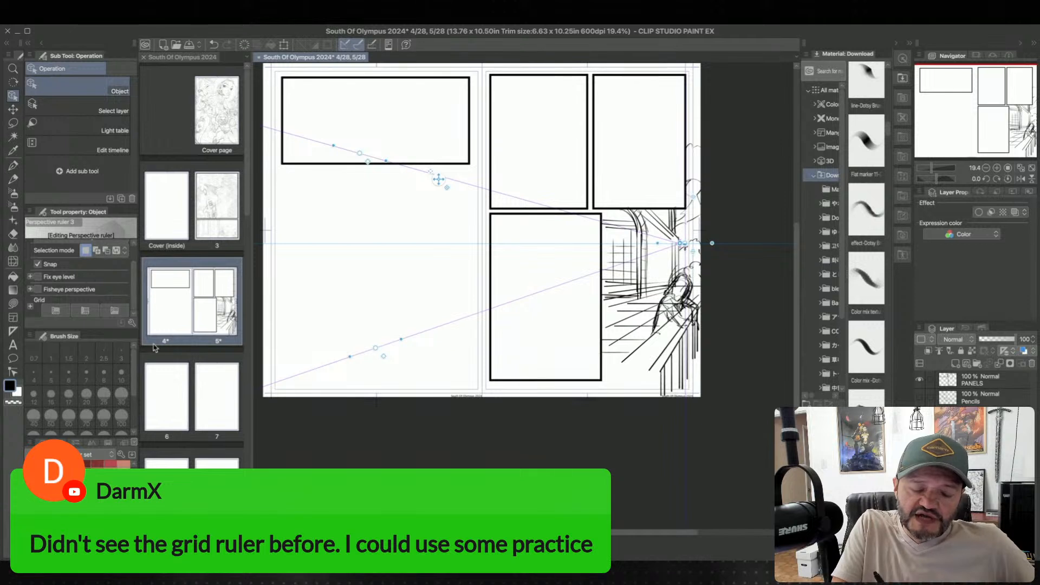
pyautogui.click(114, 313)
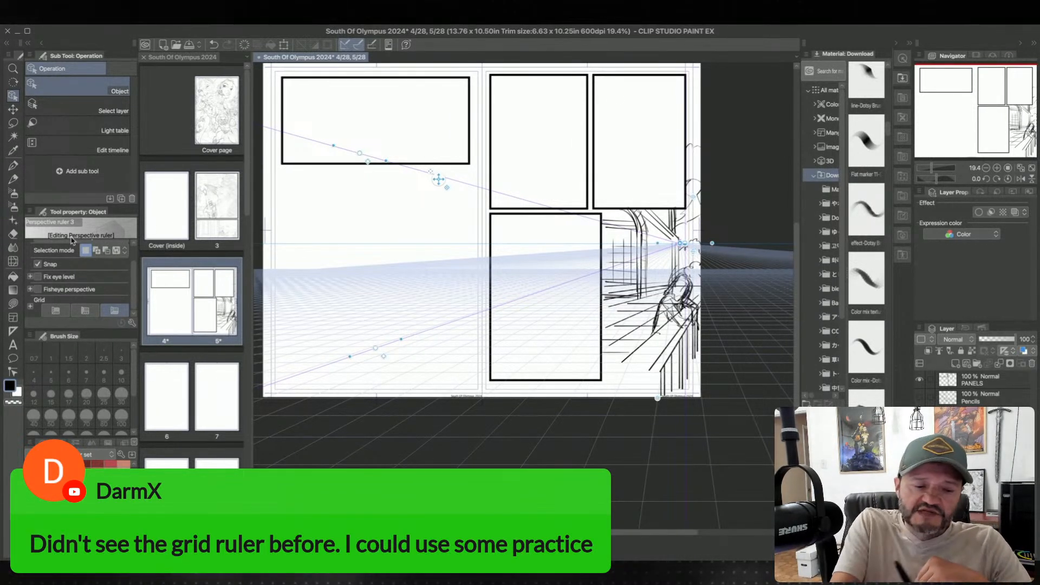
pyautogui.click(13, 331)
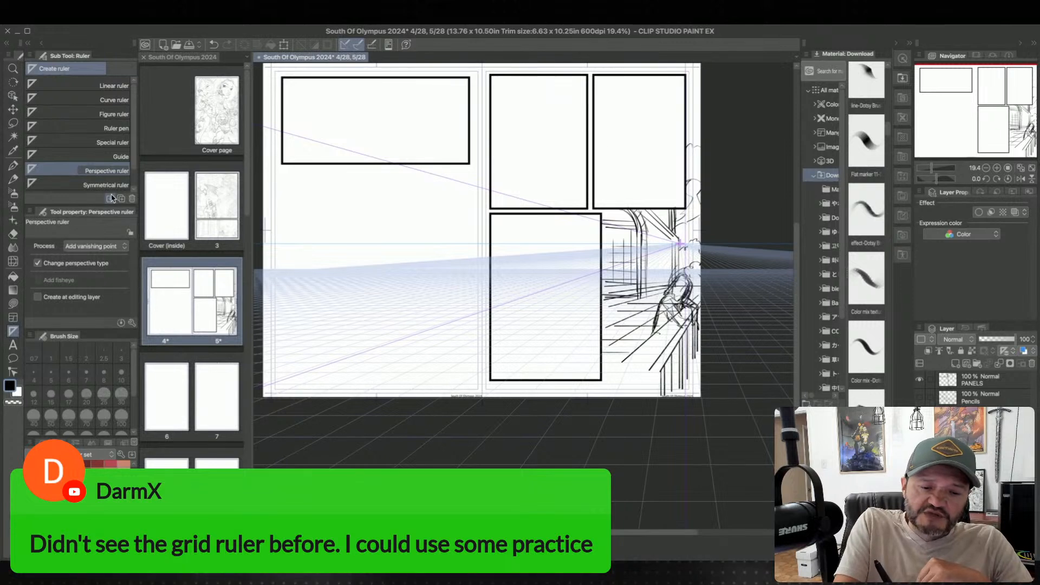
pyautogui.click(13, 304)
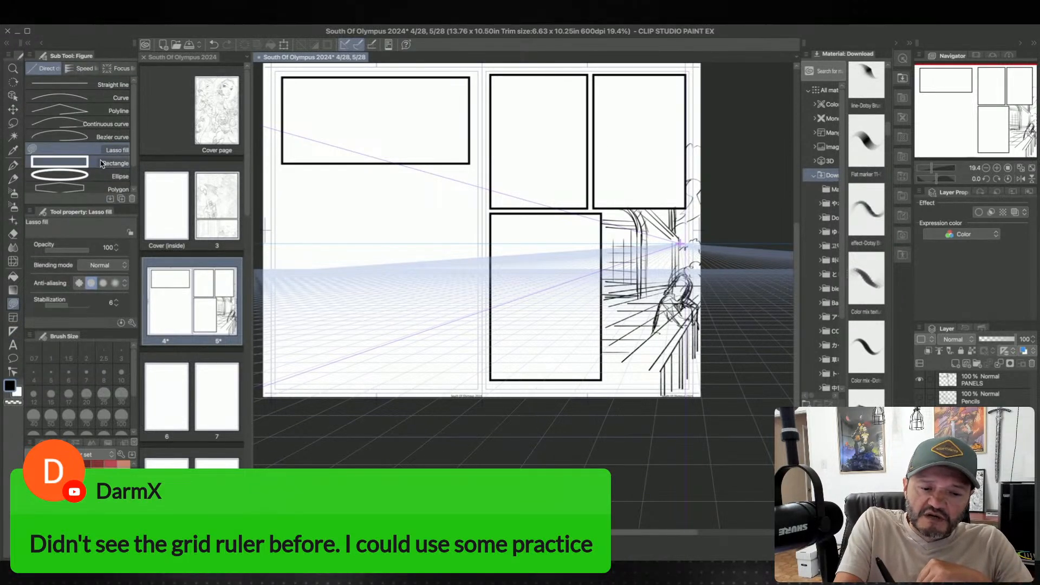
pyautogui.click(93, 175)
pyautogui.moveTo(416, 324); pyautogui.dragTo(548, 368)
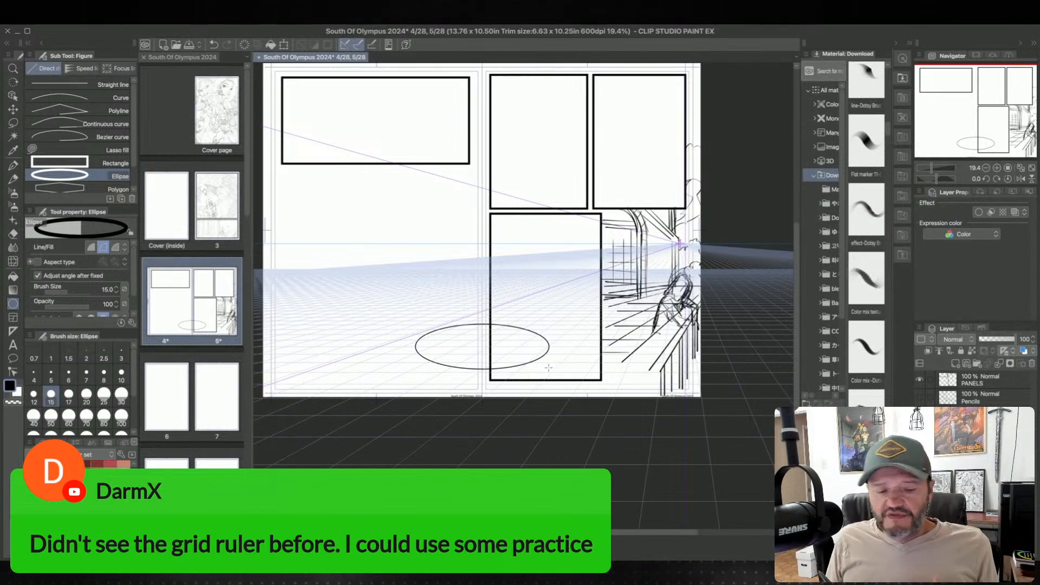
pyautogui.scroll(-1, 134, 294)
pyautogui.scroll(-1, 135, 295)
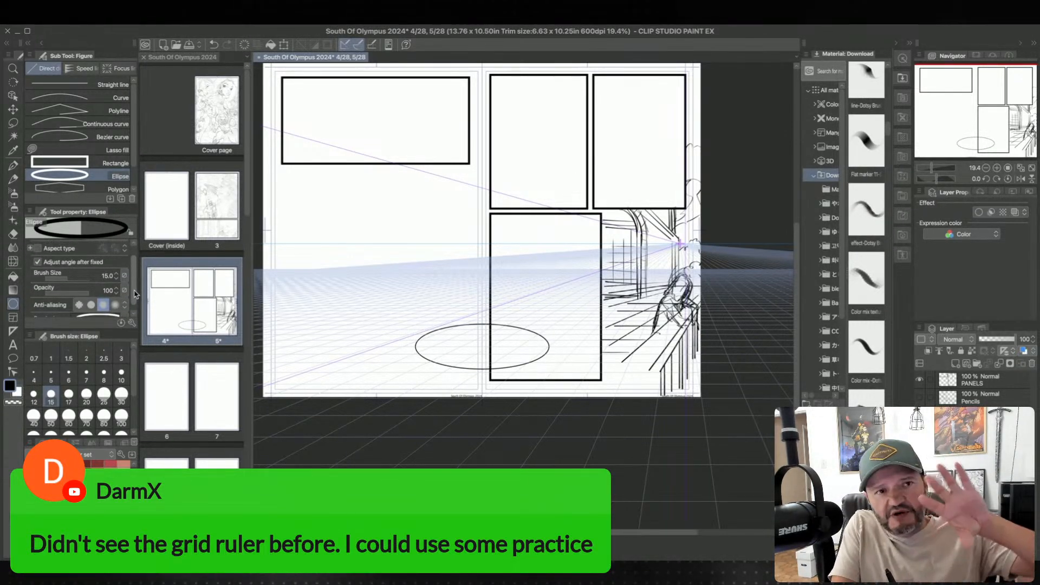
pyautogui.scroll(-1, 135, 294)
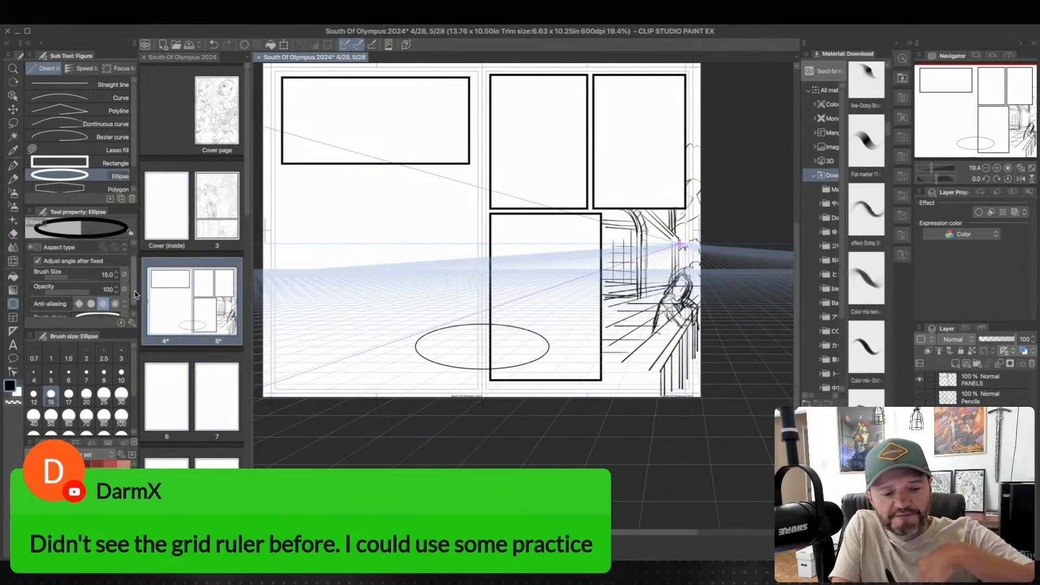
# - Turn on the perspective ruler's vertical grid as well and draw a tall ellipse at the inner side of page 4
pyautogui.click(13, 95)
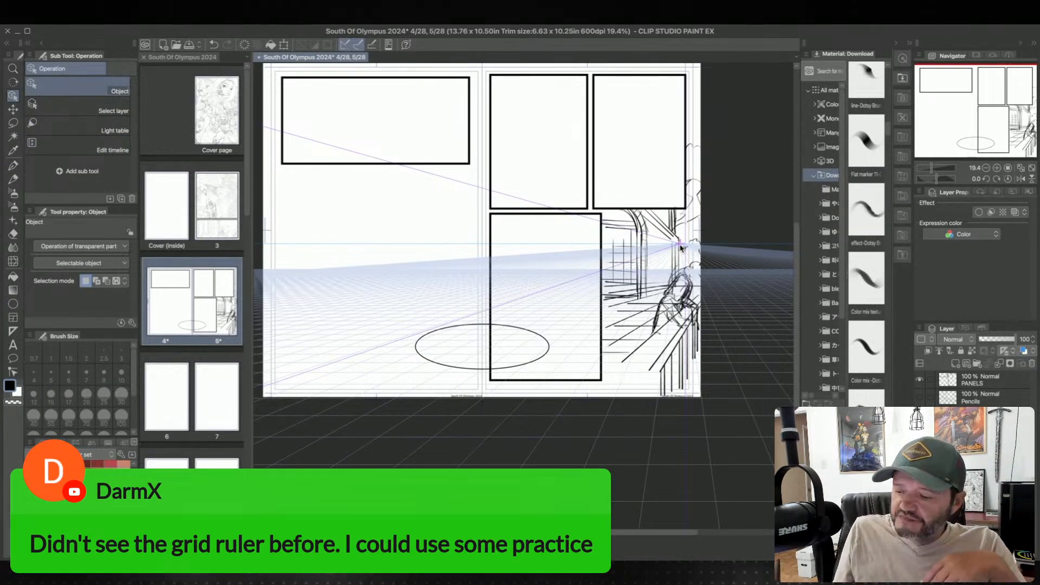
pyautogui.click(644, 257)
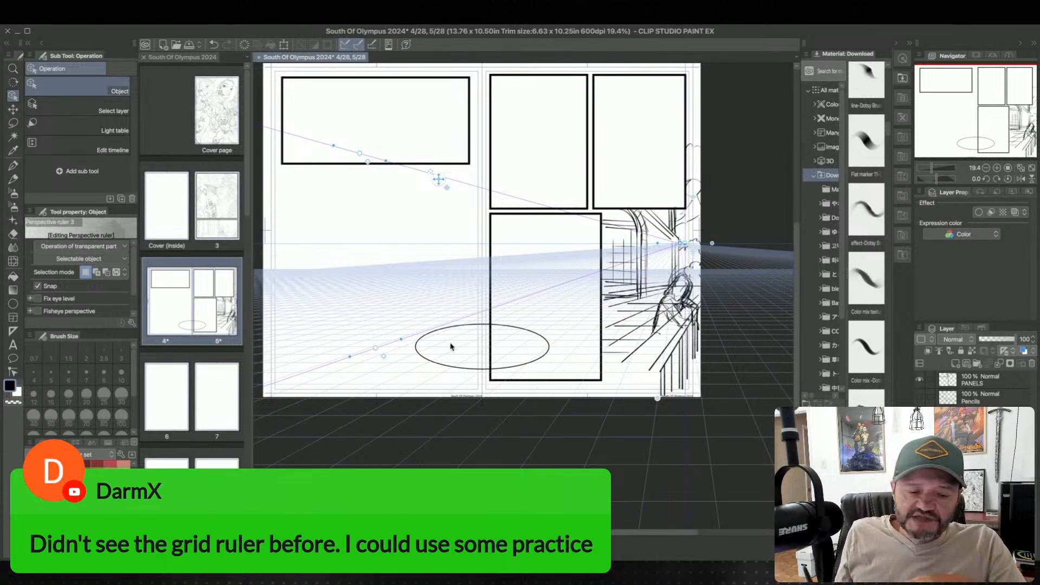
pyautogui.scroll(-2, 135, 283)
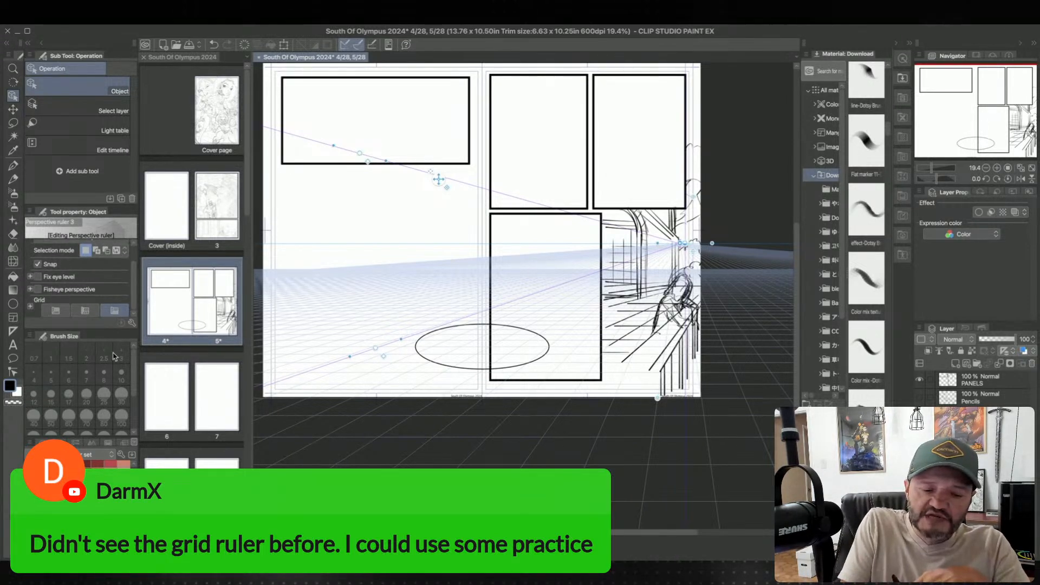
pyautogui.click(87, 312)
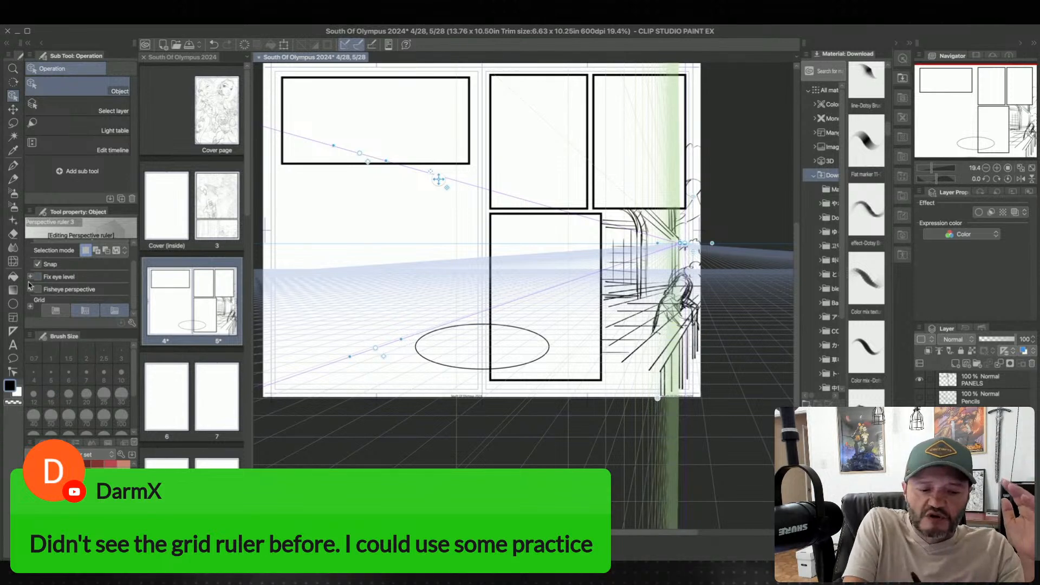
pyautogui.click(13, 304)
pyautogui.moveTo(379, 103)
pyautogui.mouseDown()
pyautogui.moveTo(434, 155)
pyautogui.moveTo(477, 312)
pyautogui.mouseUp()
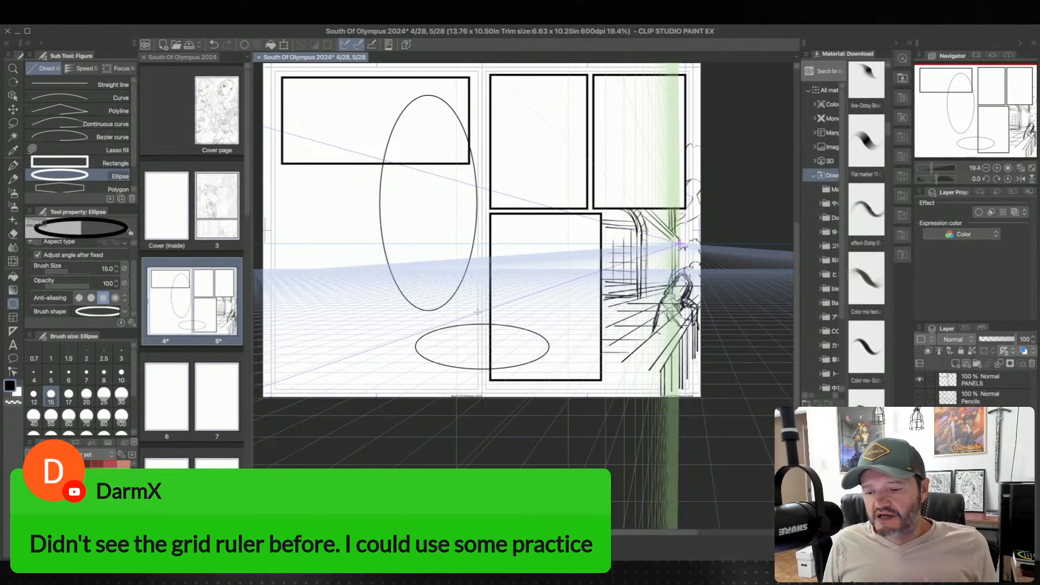
# - Draw an upright rectangle in perspective over the inner panels of page 5, then try a smaller rectangle below and undo it
pyautogui.click(59, 161)
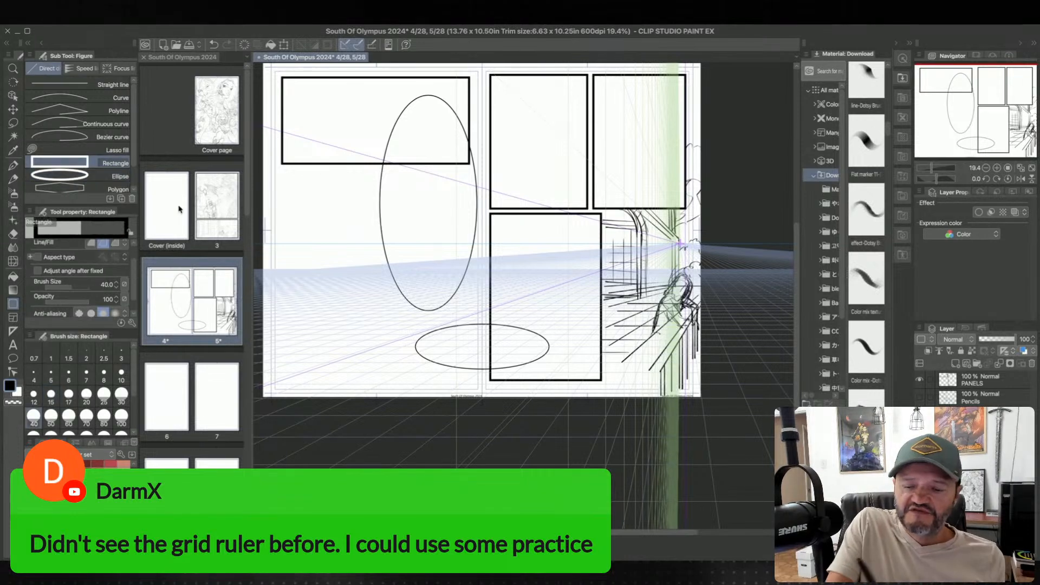
pyautogui.moveTo(493, 128); pyautogui.dragTo(570, 277)
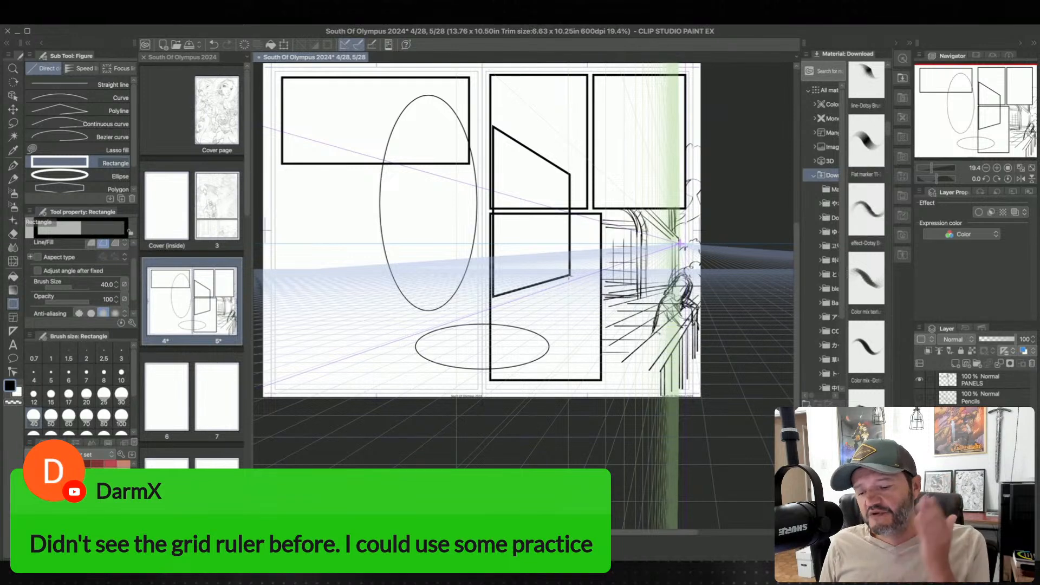
pyautogui.moveTo(559, 304); pyautogui.dragTo(594, 345)
pyautogui.hotkey('ctrl', 'z')
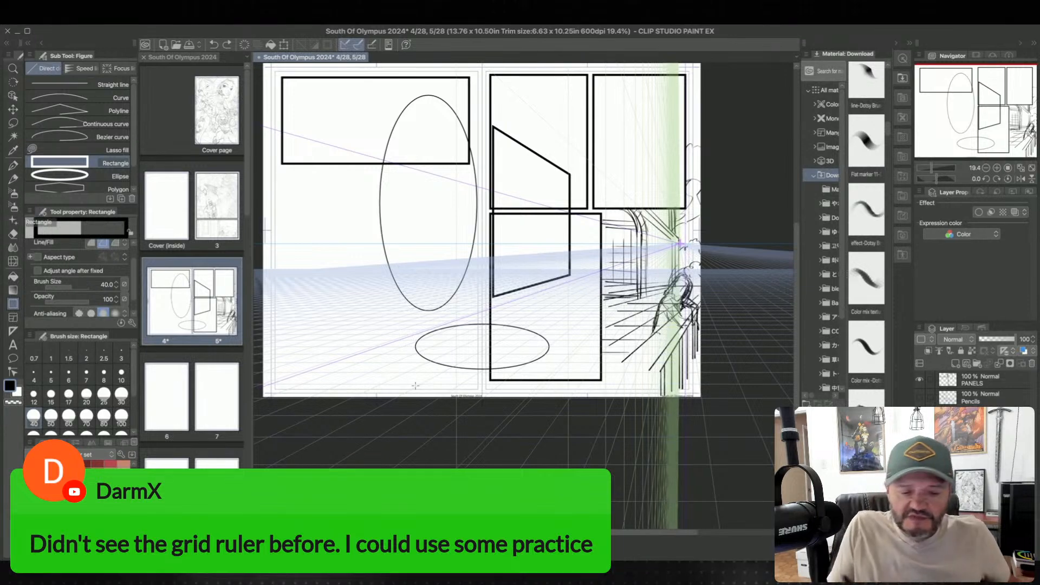
# - Hide the perspective ruler's vertical grid and draw a rectangle lying on the ground grid near the foot of page 5
pyautogui.press('o')
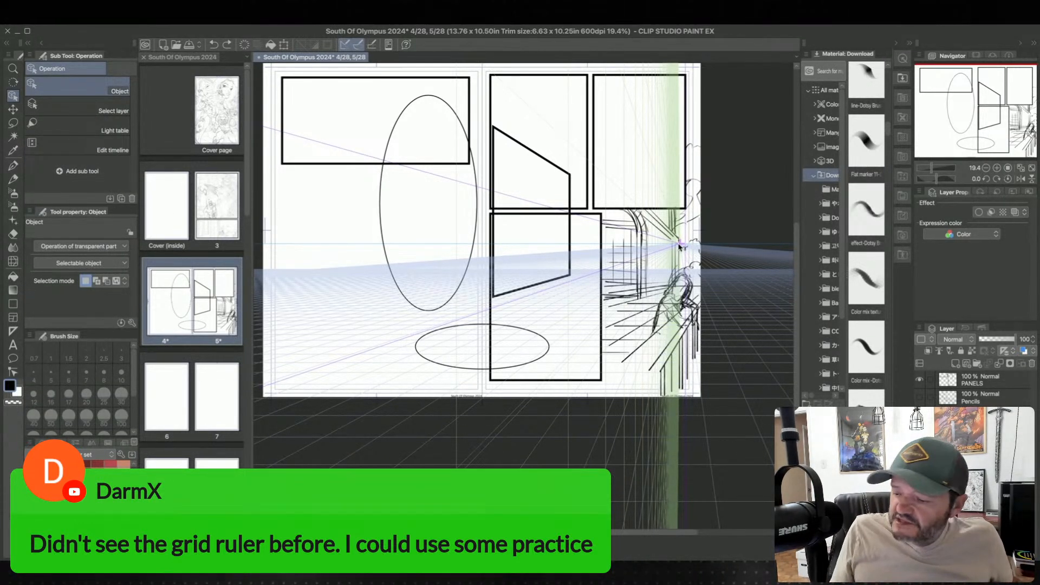
pyautogui.click(438, 179)
pyautogui.scroll(-2, 136, 248)
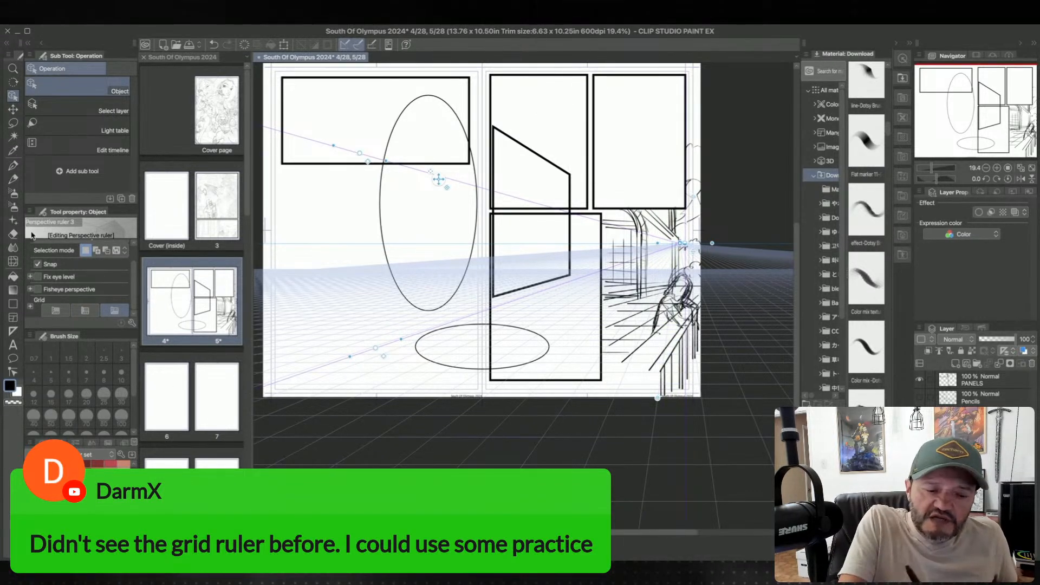
pyautogui.click(13, 304)
pyautogui.moveTo(566, 313); pyautogui.dragTo(590, 370)
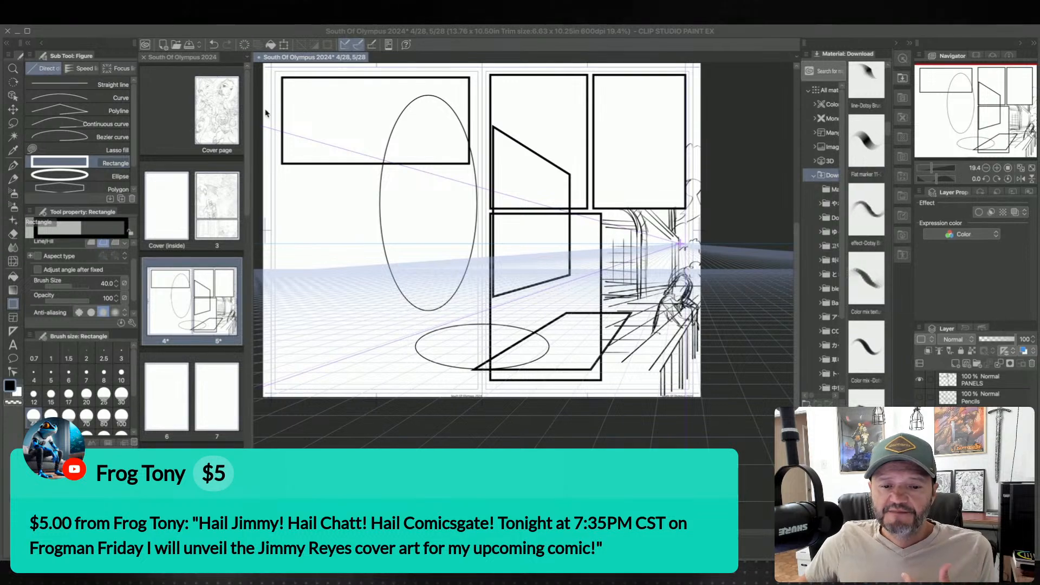
# - Open the Cover page and examine the lower half of its pencil artwork around the lion and shield
pyautogui.click(228, 112)
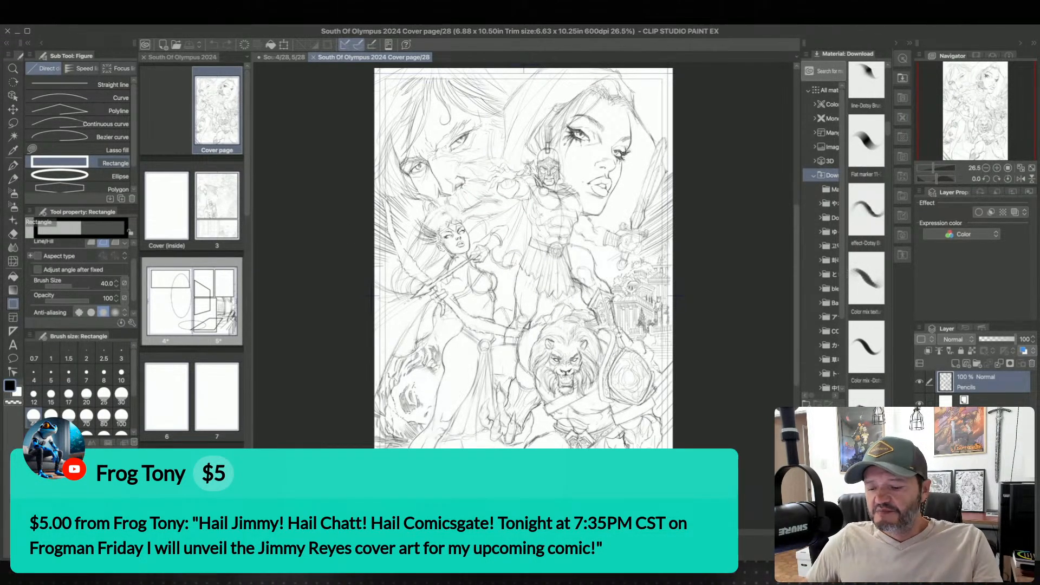
pyautogui.scroll(3, 438, 261)
pyautogui.moveTo(599, 346); pyautogui.dragTo(595, 144)
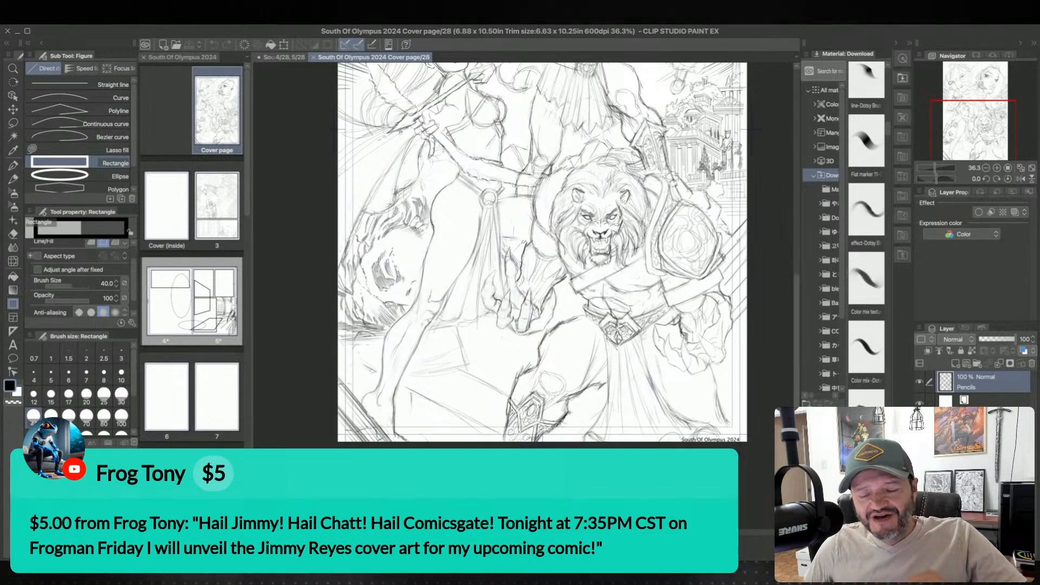
# - Examine the cover pencils from the lower figures up to the two large faces, and close the Cover page to return to the spread
pyautogui.scroll(-3, 541, 252)
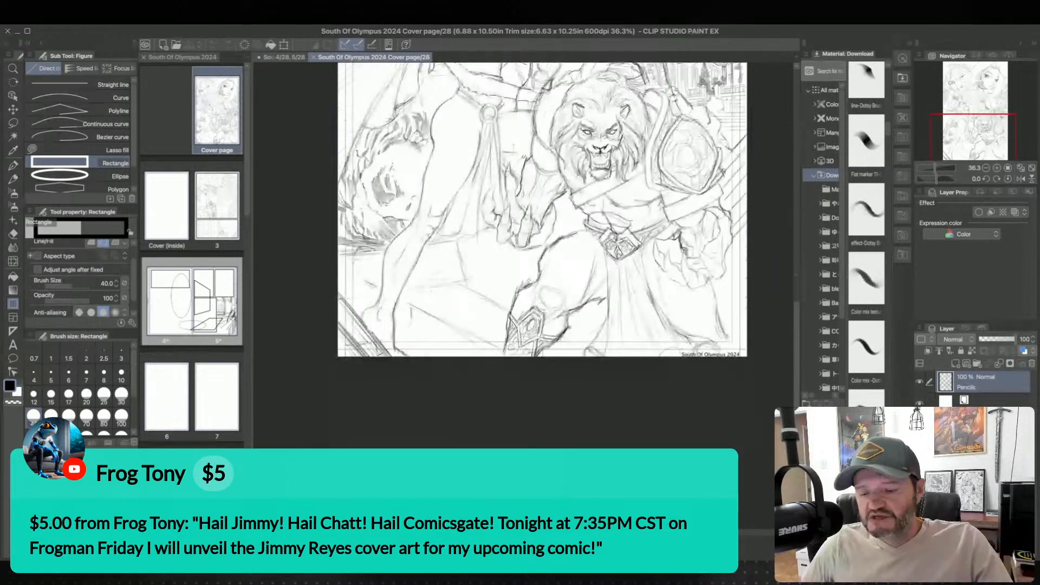
pyautogui.scroll(1, 542, 211)
pyautogui.scroll(3, 542, 211)
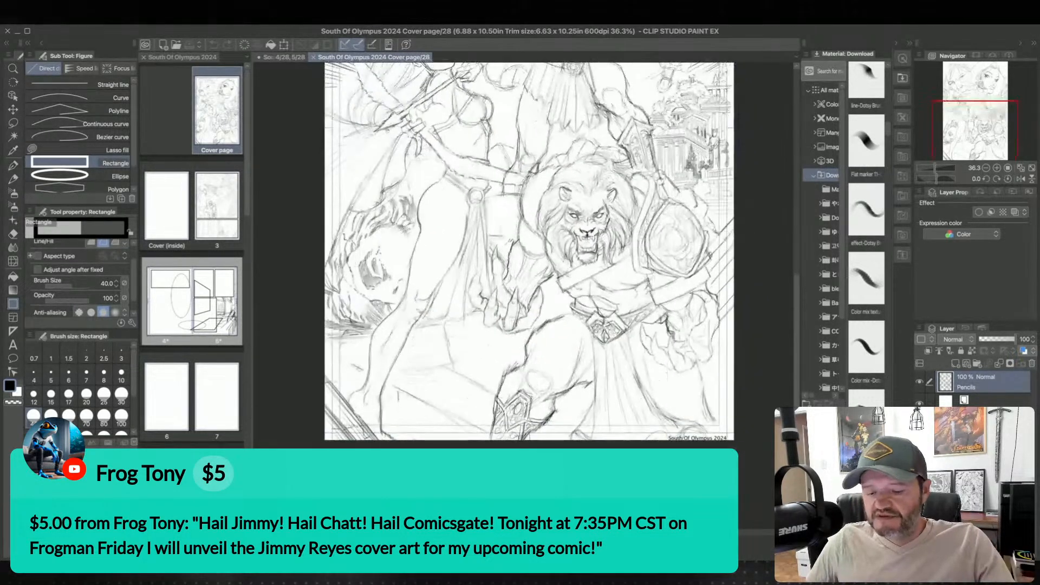
pyautogui.scroll(3, 542, 252)
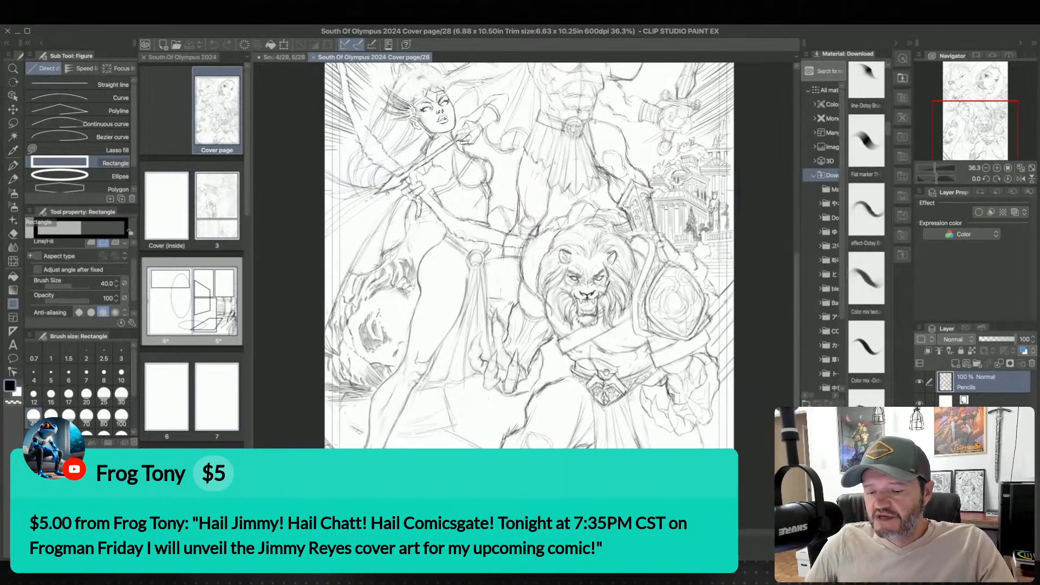
pyautogui.scroll(-1, 525, 255)
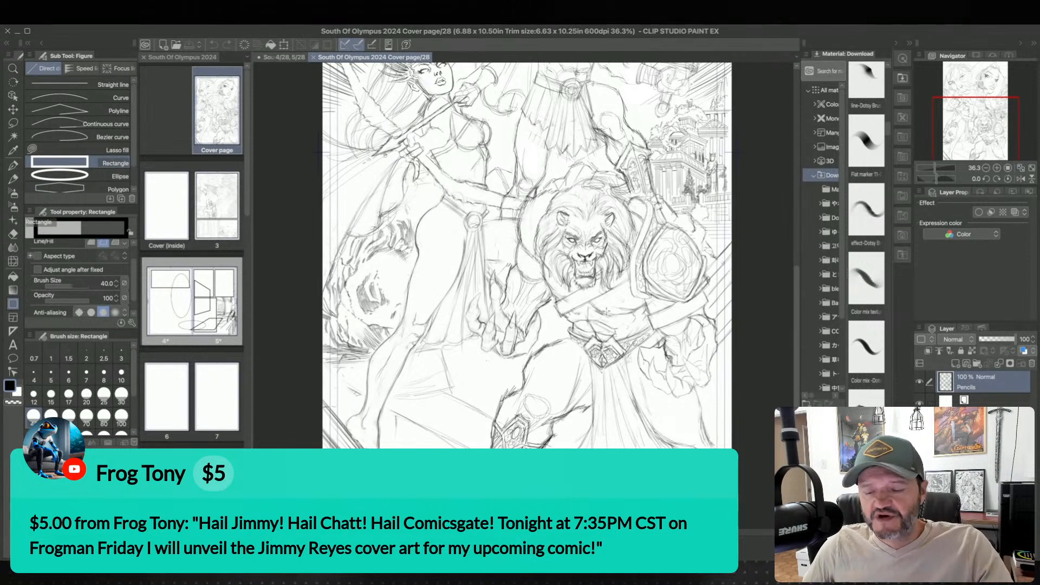
pyautogui.scroll(3, 605, 309)
pyautogui.scroll(6, 509, 255)
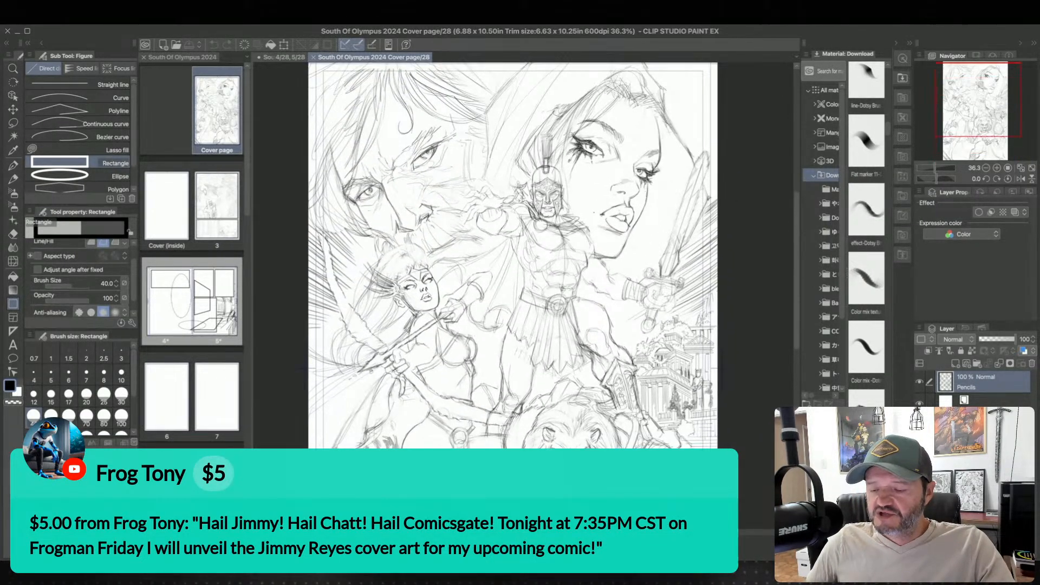
pyautogui.scroll(-1, 511, 255)
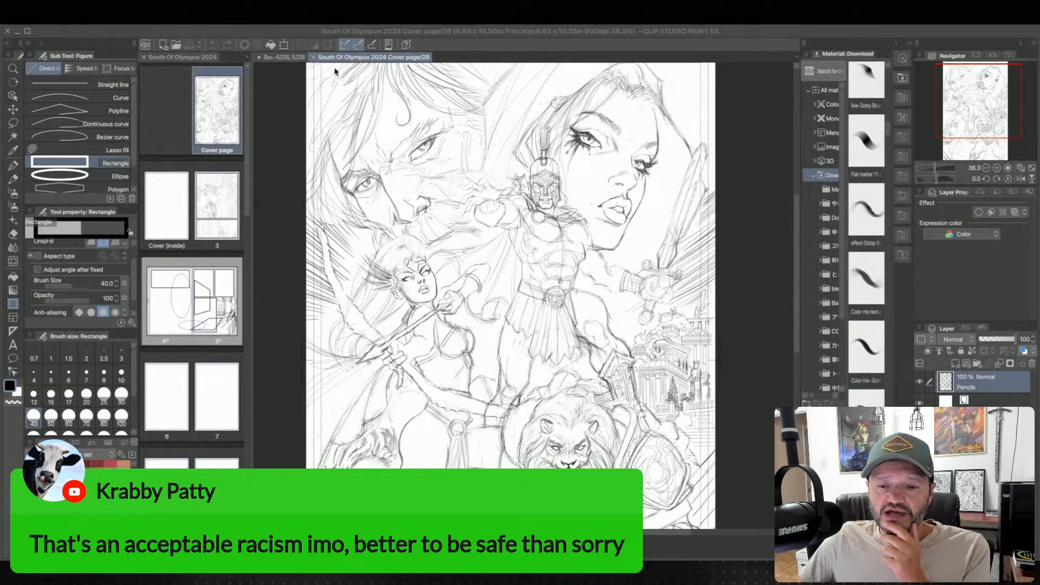
pyautogui.click(315, 57)
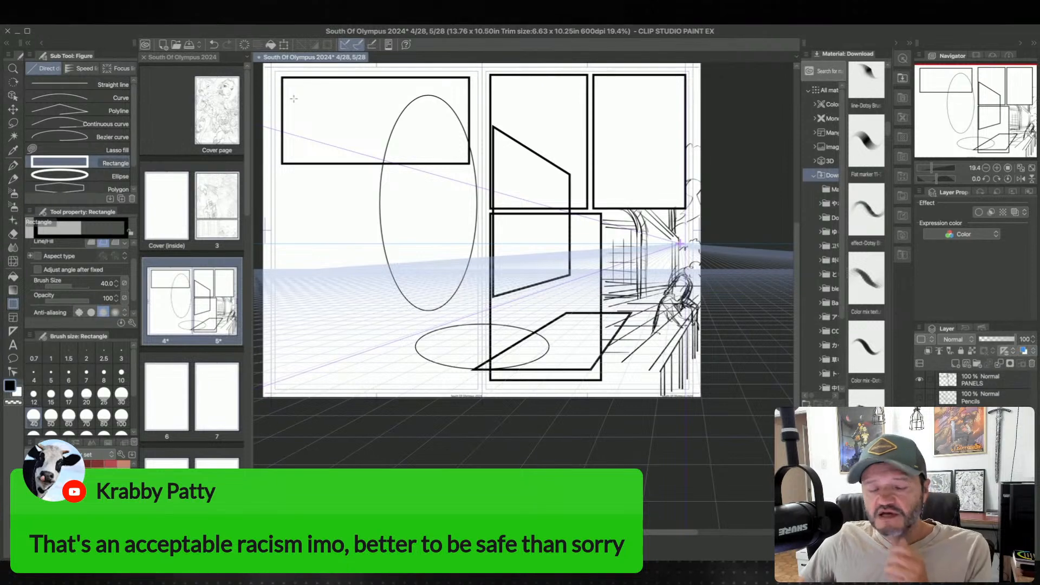